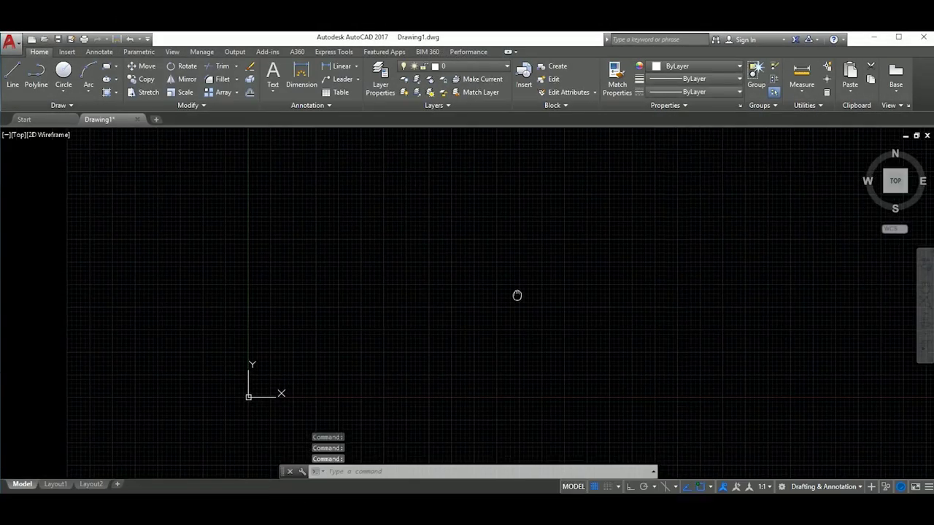
- Pan the blank drawing and open the Layer Properties Manager with LA
{"action": "mouse_move", "coordinate": [483, 263]}
{"action": "middle_mouse_down"}
{"action": "mouse_move", "coordinate": [519, 265]}
{"action": "mouse_move", "coordinate": [481, 290]}
{"action": "mouse_move", "coordinate": [492, 296]}
{"action": "middle_mouse_up"}
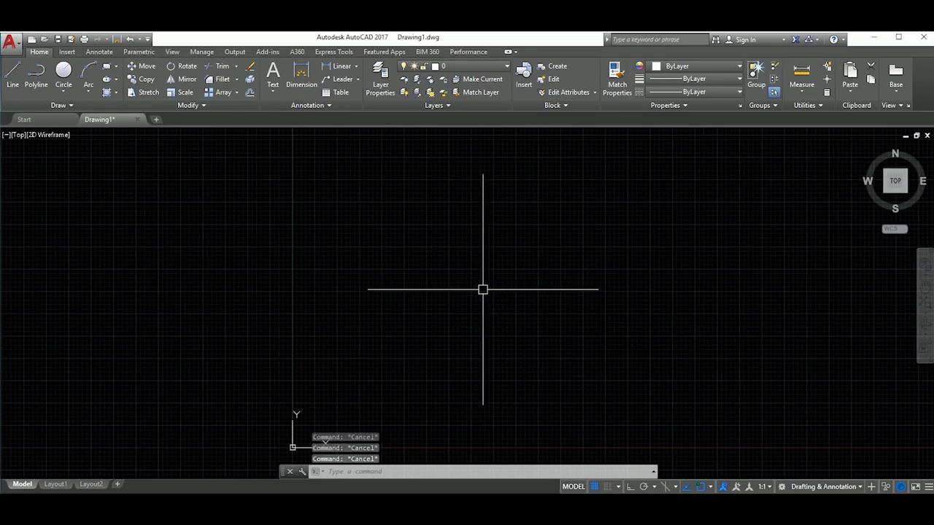
{"action": "type", "text": "la"}
{"action": "key", "text": "Return"}
- Create Column and Wall layers, both with 0.30 mm lineweight
{"action": "left_click", "coordinate": [344, 66]}
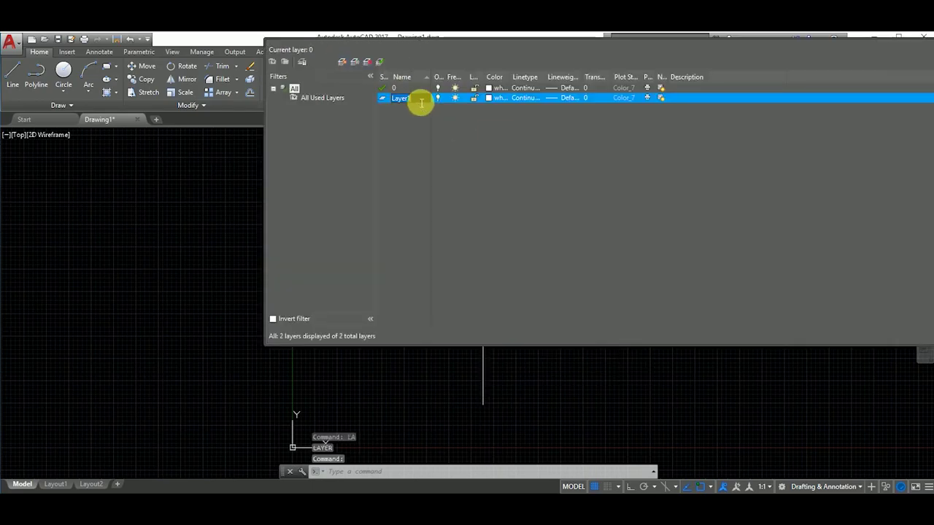
{"action": "type", "text": "Column"}
{"action": "key", "text": "Return"}
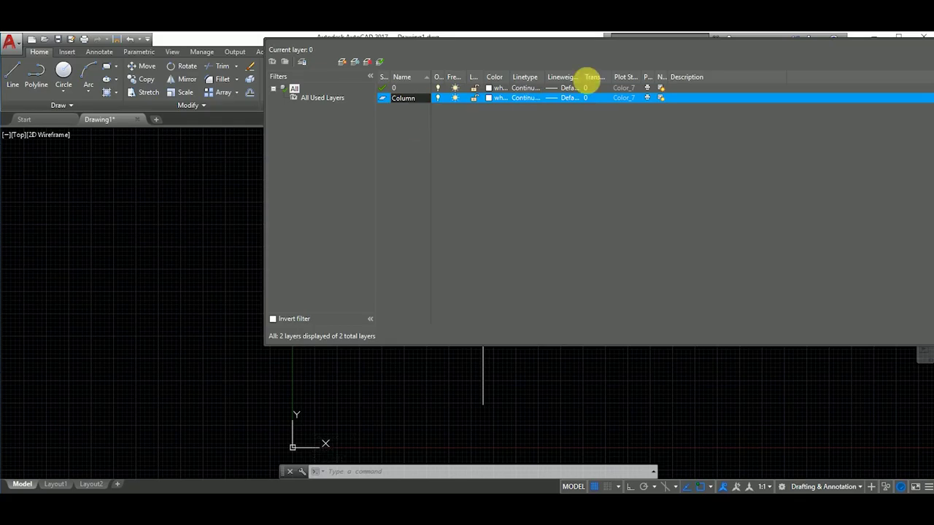
{"action": "left_click", "coordinate": [566, 99]}
{"action": "left_click", "coordinate": [492, 235]}
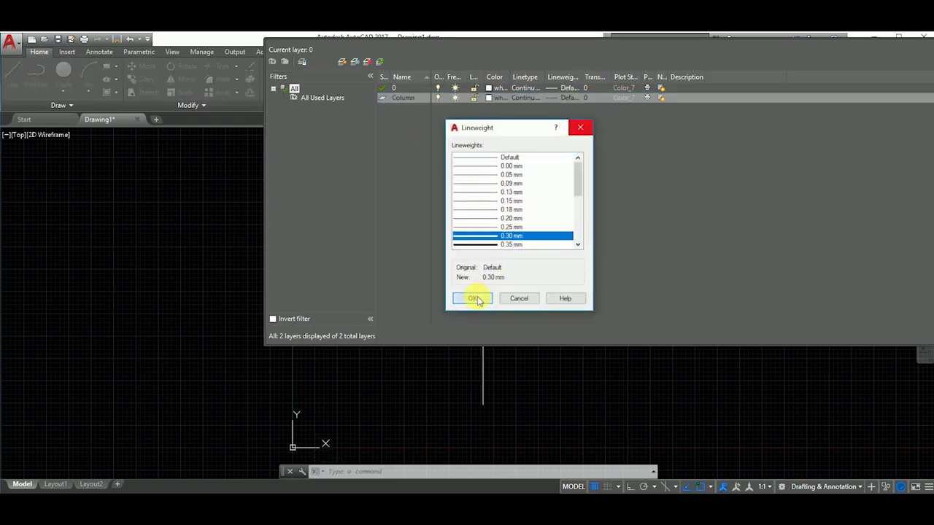
{"action": "left_click", "coordinate": [475, 296]}
{"action": "key", "text": "alt+n"}
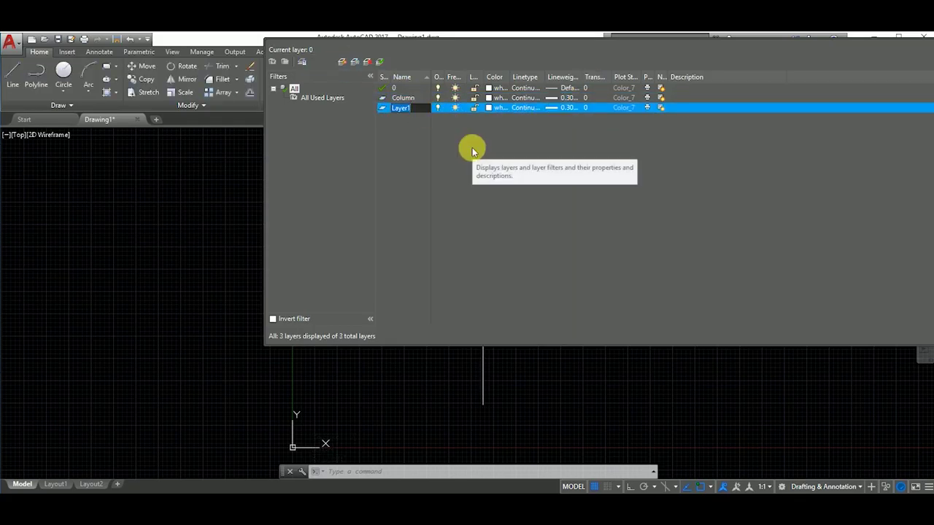
{"action": "type", "text": "Wall"}
{"action": "left_click", "coordinate": [567, 107]}
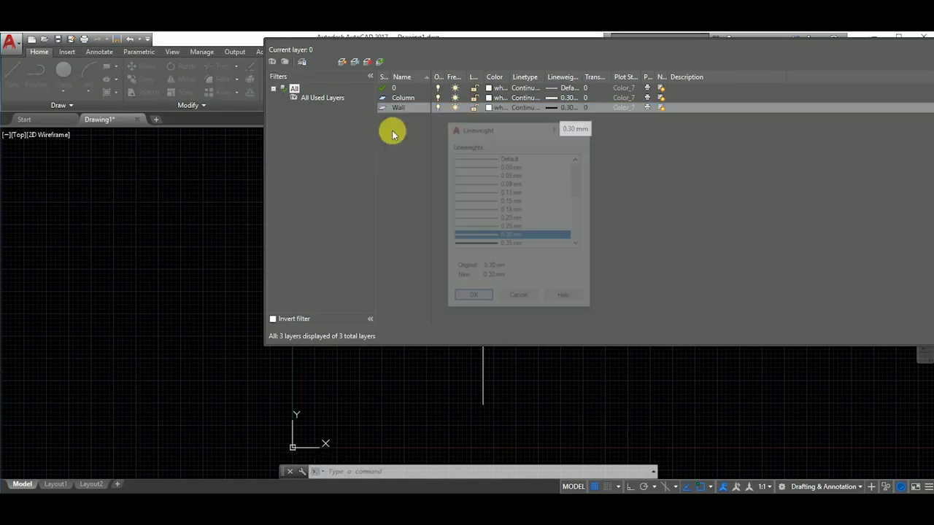
{"action": "left_click", "coordinate": [482, 298]}
{"action": "left_click", "coordinate": [343, 61]}
- Add a Hatch layer with 0.00 mm lineweight, plus a Window layer
{"action": "type", "text": "Hatch"}
{"action": "left_click", "coordinate": [565, 117]}
{"action": "left_click", "coordinate": [494, 167]}
{"action": "left_click", "coordinate": [477, 297]}
{"action": "left_click", "coordinate": [352, 66]}
{"action": "type", "text": "Window"}
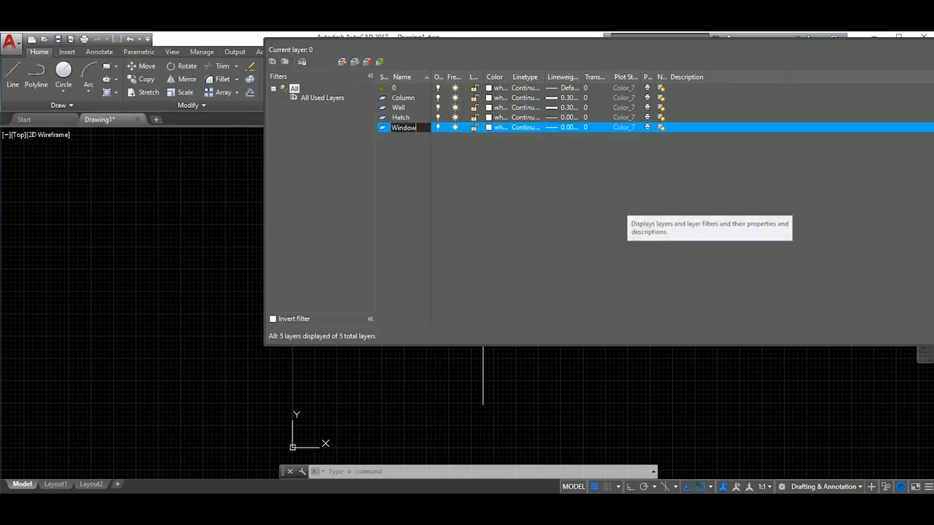
{"action": "key", "text": "Return"}
- Add Door, Symbol and Dimension layers, then turn the grid off
{"action": "left_click", "coordinate": [364, 65]}
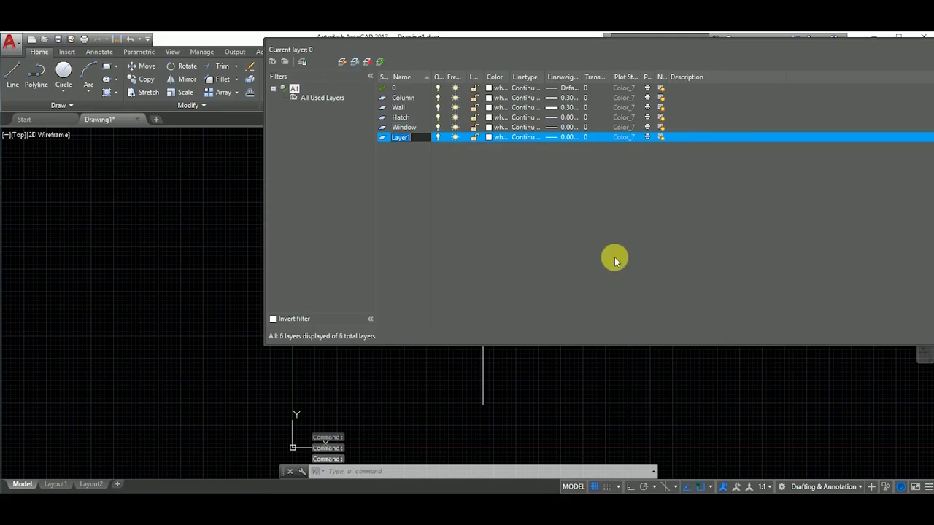
{"action": "type", "text": "Door"}
{"action": "key", "text": "Return"}
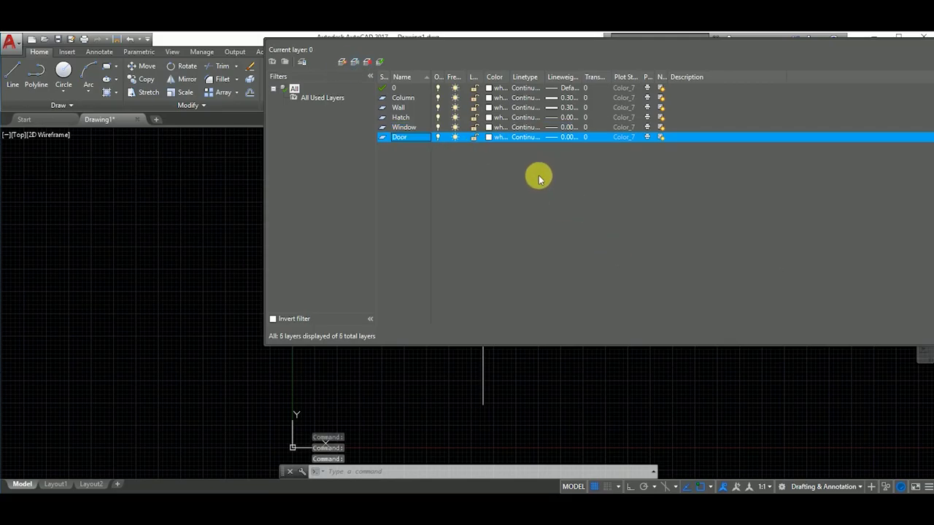
{"action": "key", "text": "alt+n"}
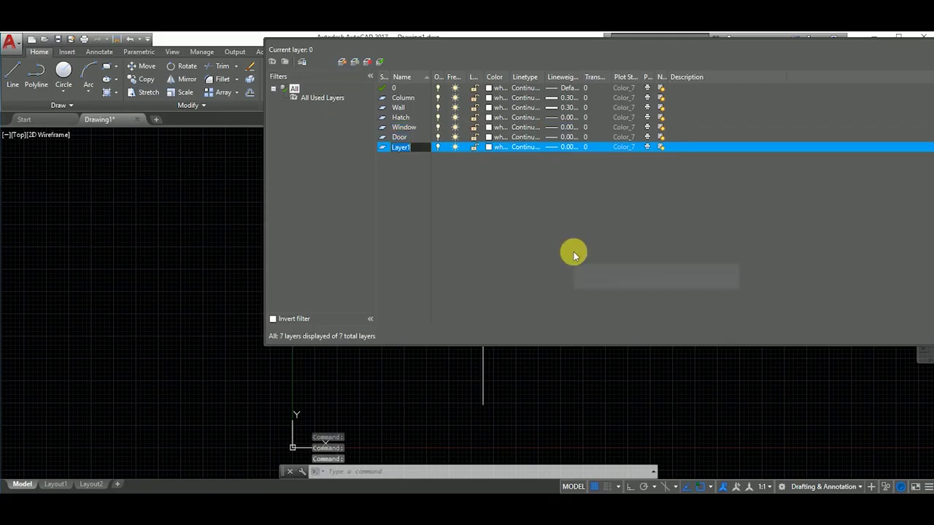
{"action": "type", "text": "Symbol"}
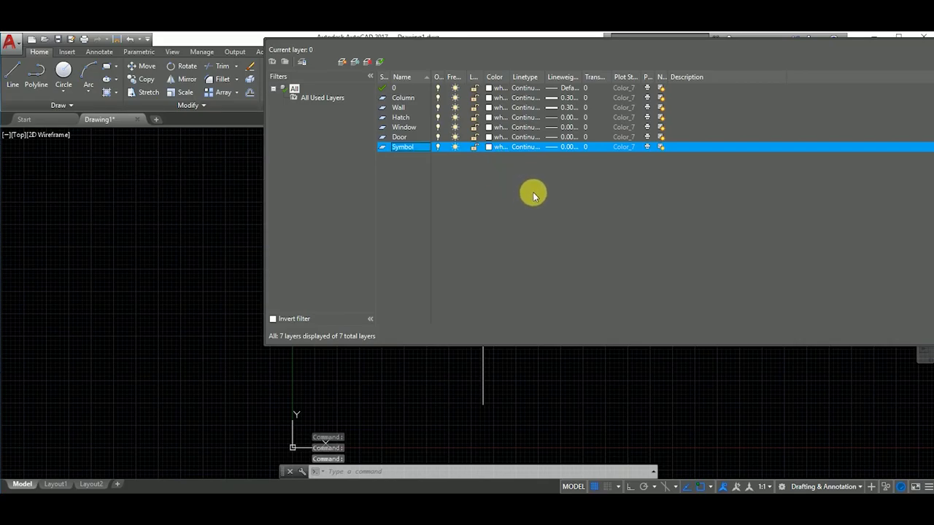
{"action": "left_click", "coordinate": [346, 65]}
{"action": "type", "text": "Dimension"}
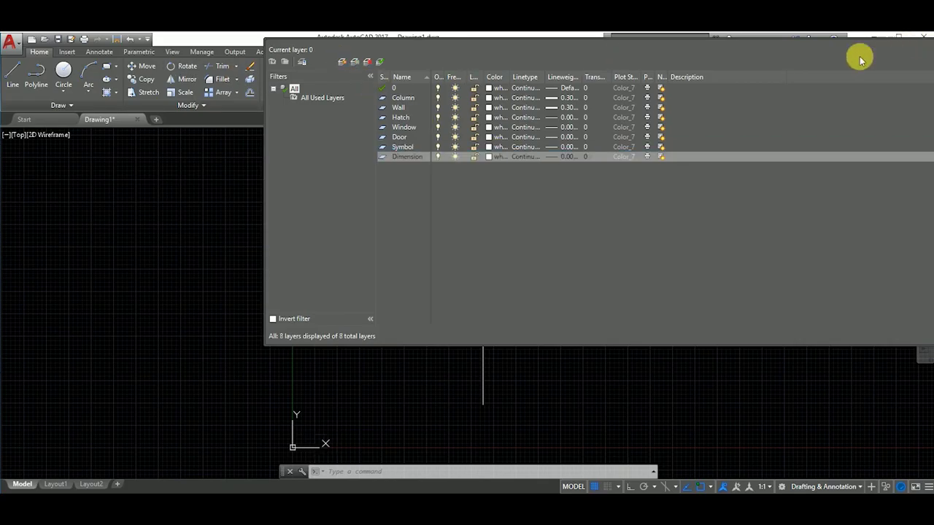
{"action": "key", "text": "F7"}
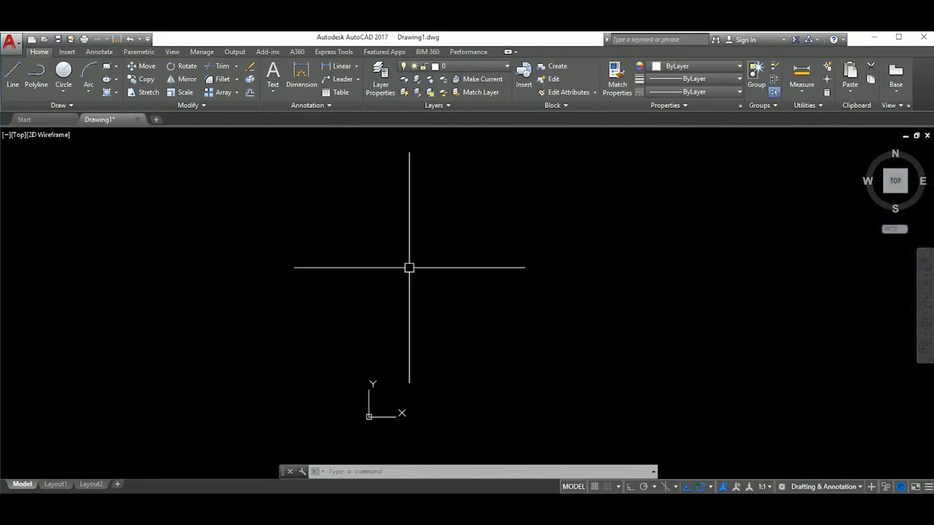
- Make Column the current layer and draw a trial 200 by 200 rectangle
{"action": "middle_click_drag", "start_coordinate": [417, 258], "coordinate": [418, 251]}
{"action": "left_click", "coordinate": [453, 66]}
{"action": "left_click", "coordinate": [462, 97]}
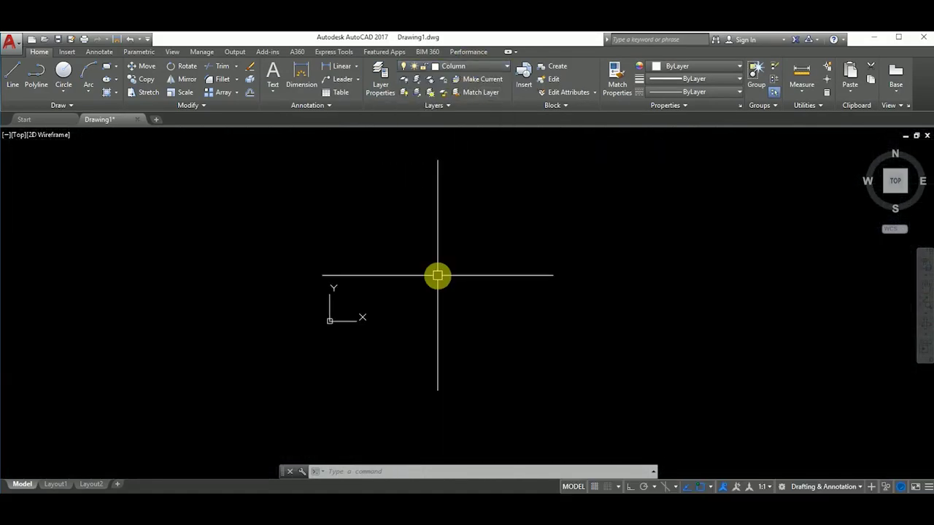
{"action": "type", "text": "rec"}
{"action": "key", "text": "Return"}
{"action": "left_click", "coordinate": [393, 230]}
{"action": "type", "text": "200"}
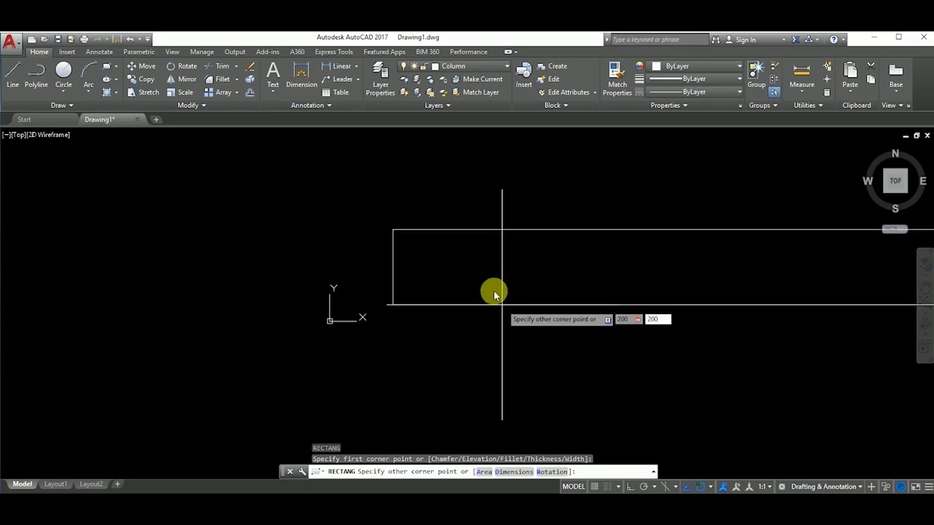
{"action": "key", "text": "Return"}
{"action": "scroll", "coordinate": [500, 319], "scroll_direction": "down", "scroll_amount": 3}
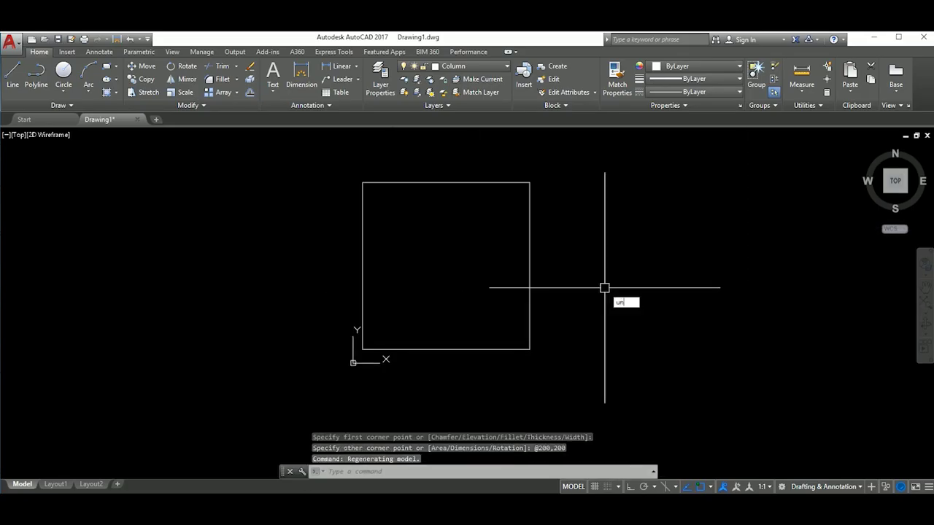
{"action": "key", "text": "Return"}
{"action": "key", "text": "Escape"}
{"action": "key", "text": "Escape"}
- Set drawing units to decimal length, precision 0, insertion scale millimetres
{"action": "type", "text": "un"}
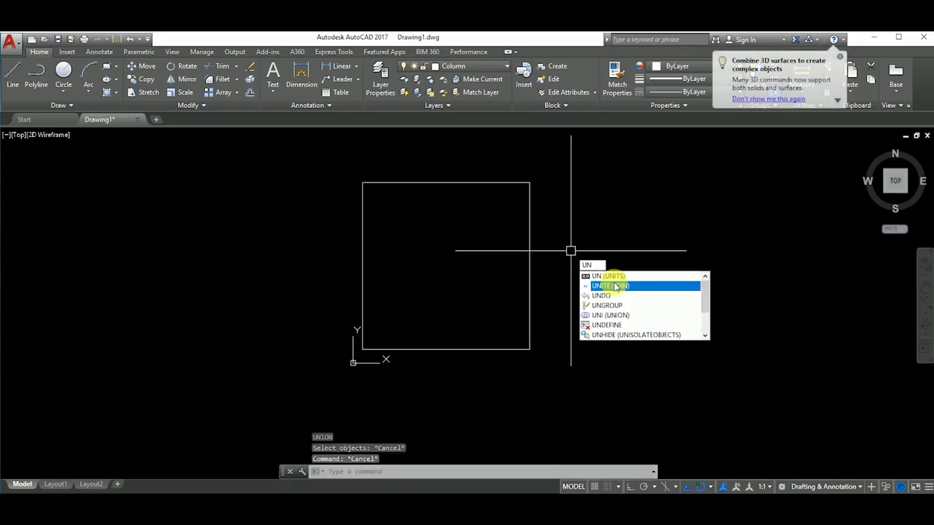
{"action": "key", "text": "Return"}
{"action": "left_click", "coordinate": [485, 145]}
{"action": "left_click", "coordinate": [471, 161]}
{"action": "left_click", "coordinate": [498, 167]}
{"action": "left_click", "coordinate": [446, 174]}
{"action": "left_click", "coordinate": [496, 219]}
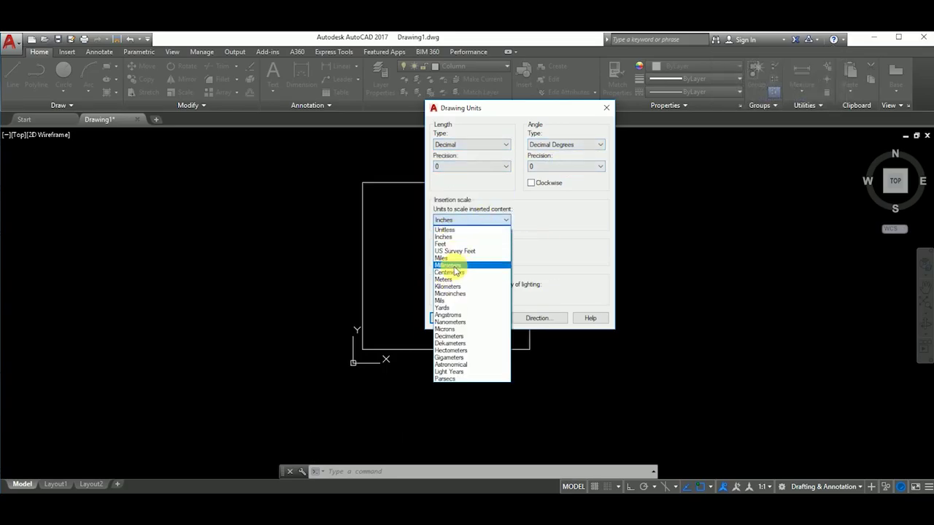
{"action": "left_click", "coordinate": [447, 264]}
{"action": "left_click", "coordinate": [456, 315]}
- Erase the trial rectangle
{"action": "left_click", "coordinate": [573, 286]}
{"action": "key", "text": "Delete"}
{"action": "type", "text": "rec"}
{"action": "key", "text": "Return"}
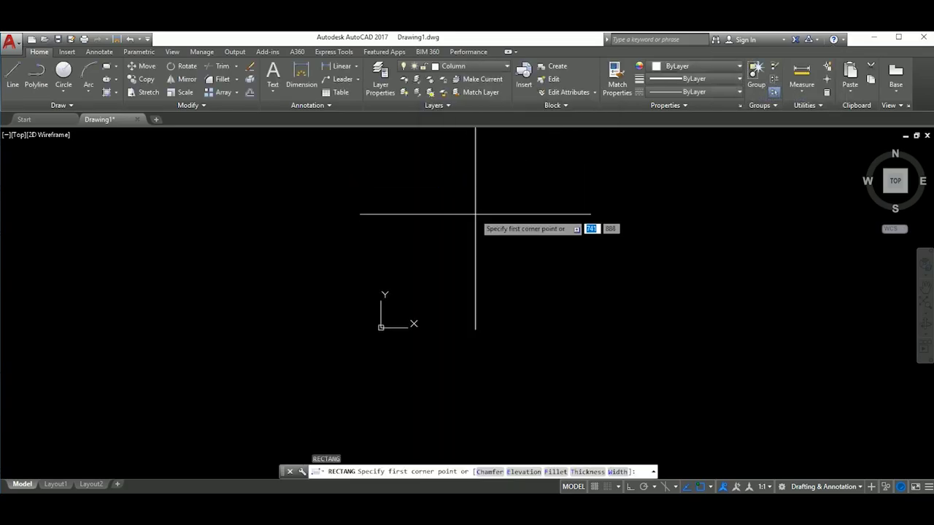
- Draw a 100 by 100 column square with RECTANG
{"action": "left_click", "coordinate": [475, 215]}
{"action": "type", "text": "@100,100"}
{"action": "key", "text": "Return"}
- Fill the square with the AR-CONC concrete hatch at scale 10
{"action": "type", "text": "h"}
{"action": "key", "text": "Return"}
{"action": "left_click", "coordinate": [246, 92]}
{"action": "scroll", "coordinate": [227, 165], "scroll_direction": "down", "scroll_amount": 1}
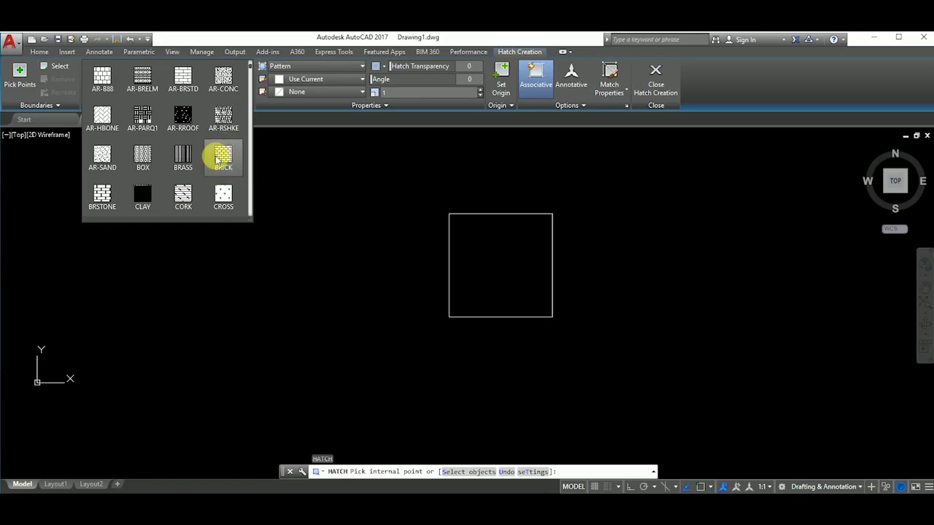
{"action": "scroll", "coordinate": [227, 168], "scroll_direction": "up", "scroll_amount": 2}
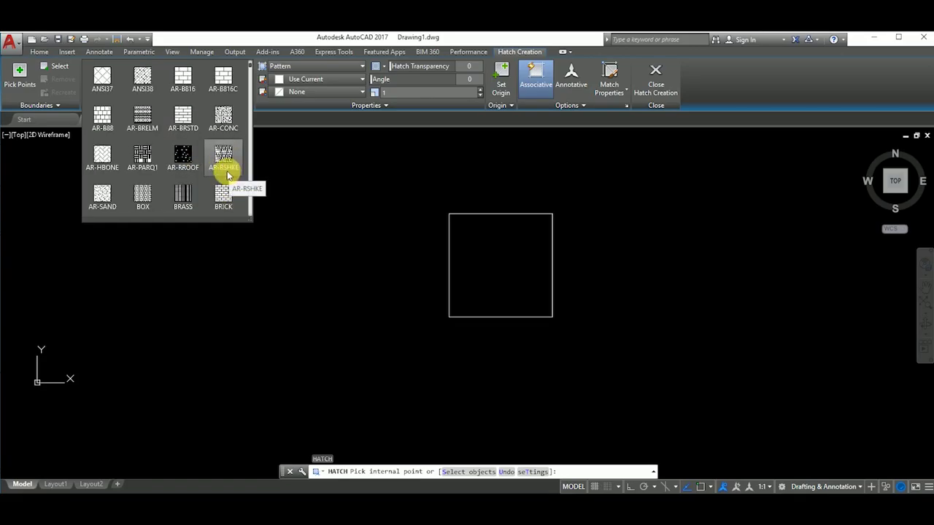
{"action": "left_click", "coordinate": [226, 167]}
{"action": "left_click", "coordinate": [504, 224]}
{"action": "type", "text": "0"}
{"action": "key", "text": "Return"}
{"action": "scroll", "coordinate": [545, 248], "scroll_direction": "down", "scroll_amount": 2}
{"action": "key", "text": "Escape"}
- Select the hatched square and start an offset with O
{"action": "scroll", "coordinate": [481, 234], "scroll_direction": "up", "scroll_amount": 3}
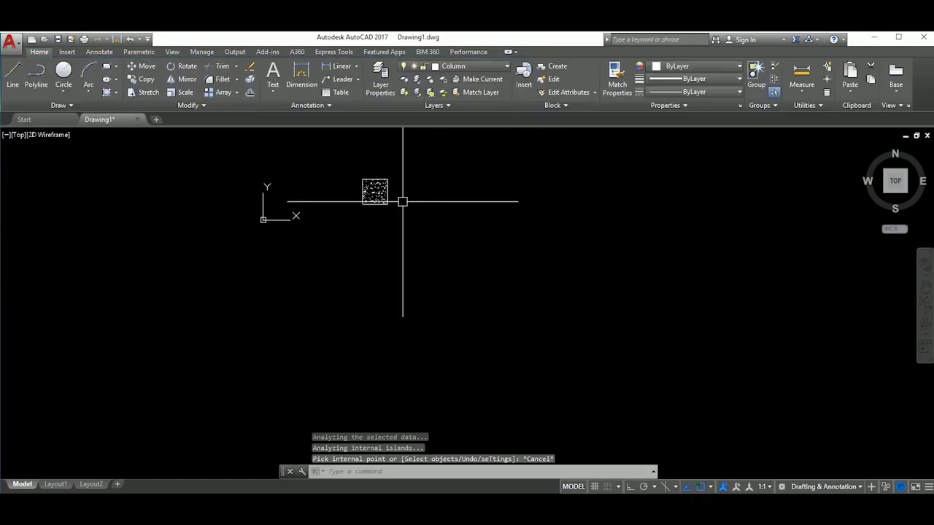
{"action": "left_click", "coordinate": [510, 227]}
{"action": "type", "text": "o"}
{"action": "key", "text": "Return"}
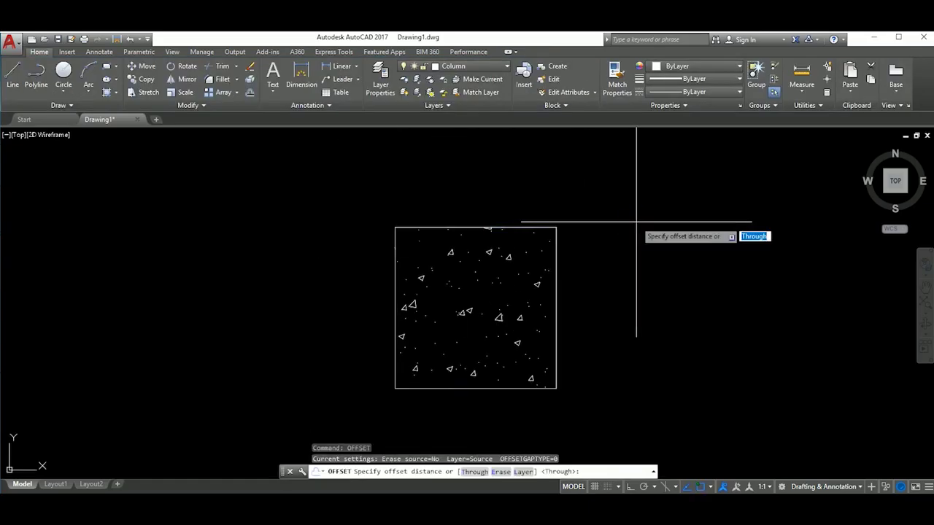
- Offset a larger square around the column and draw a centre line between edge midpoints
{"action": "key", "text": "Return"}
{"action": "left_click", "coordinate": [556, 240]}
{"action": "left_click", "coordinate": [620, 238]}
{"action": "type", "text": "l"}
{"action": "key", "text": "Return"}
{"action": "scroll", "coordinate": [487, 229], "scroll_direction": "up", "scroll_amount": 3}
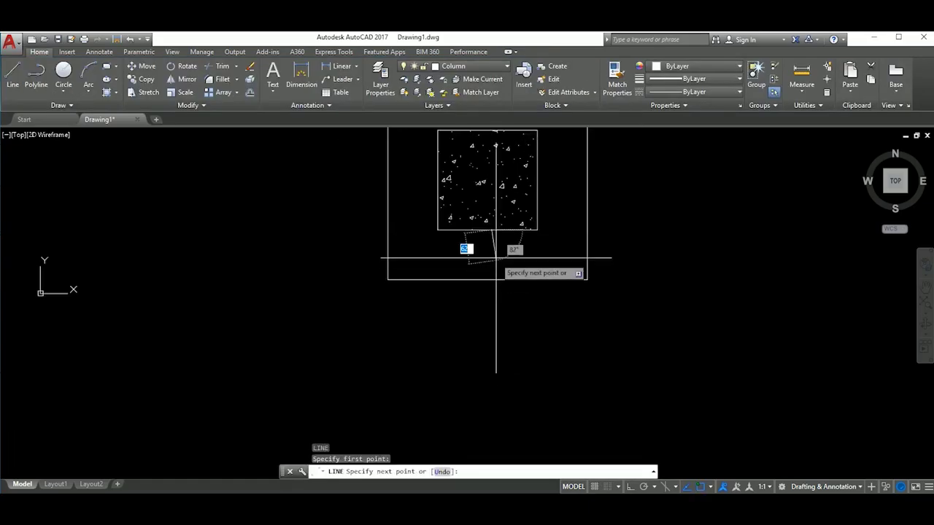
{"action": "scroll", "coordinate": [454, 250], "scroll_direction": "down", "scroll_amount": 3}
{"action": "scroll", "coordinate": [557, 261], "scroll_direction": "up", "scroll_amount": 3}
{"action": "left_click", "coordinate": [585, 240]}
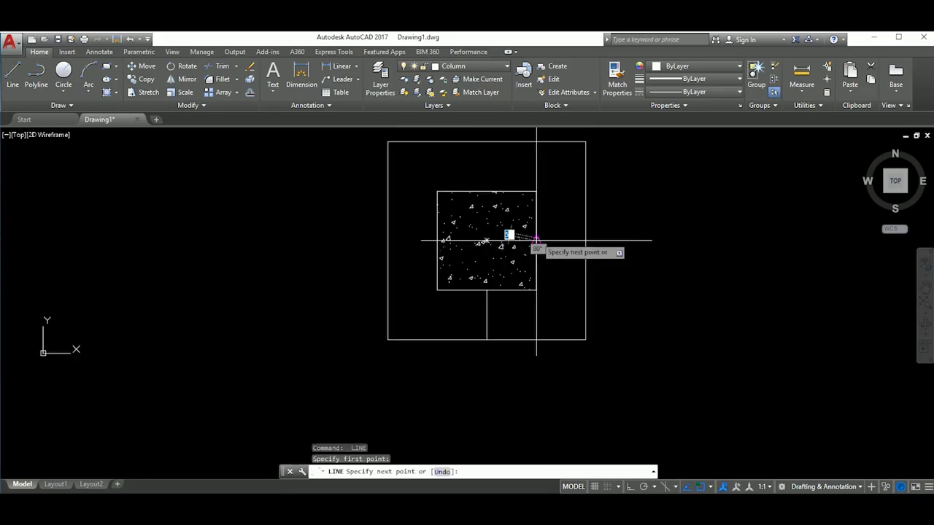
{"action": "middle_click_drag", "start_coordinate": [448, 177], "coordinate": [561, 212]}
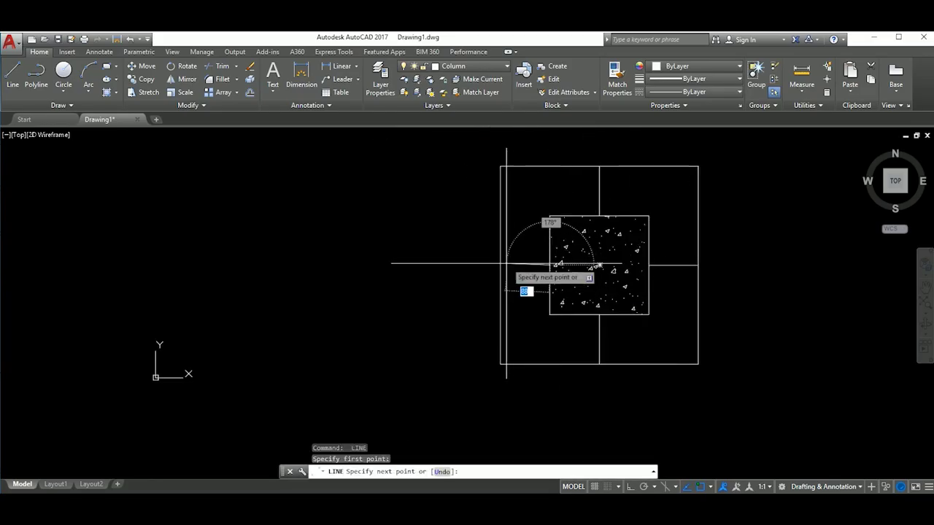
{"action": "left_click", "coordinate": [501, 264]}
{"action": "key", "text": "Escape"}
- Turn all six column pieces into a block named Column with a picked base point
{"action": "left_click", "coordinate": [469, 185]}
{"action": "scroll", "coordinate": [559, 244], "scroll_direction": "down", "scroll_amount": 3}
{"action": "left_click", "coordinate": [617, 262]}
{"action": "type", "text": "b"}
{"action": "key", "text": "Return"}
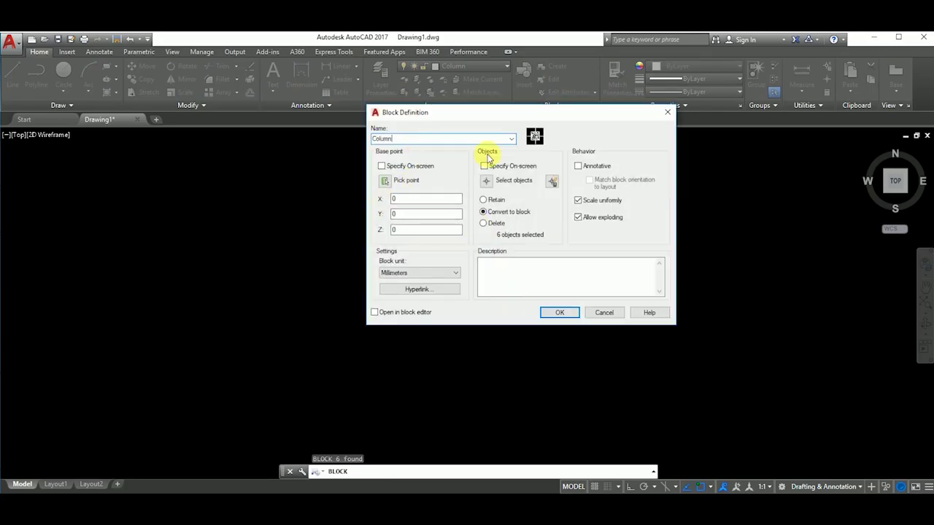
{"action": "left_click", "coordinate": [385, 181]}
{"action": "left_click", "coordinate": [557, 246]}
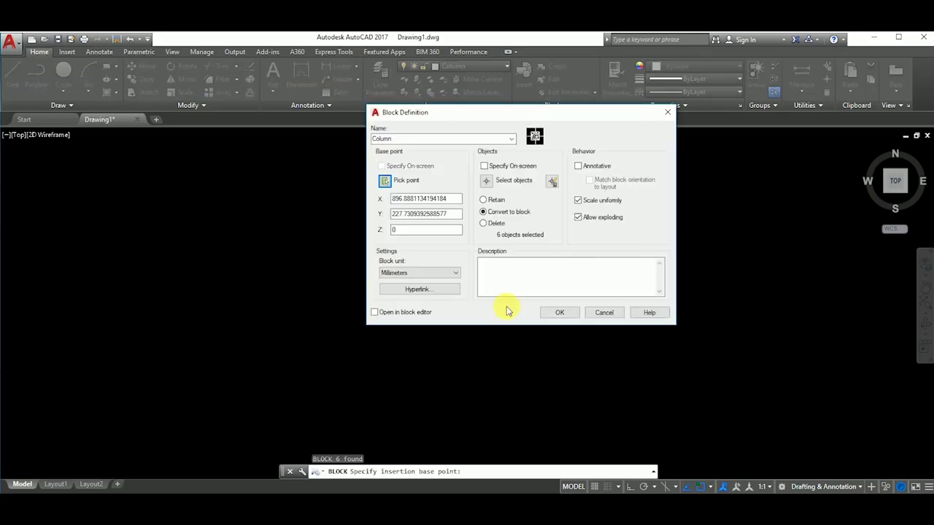
{"action": "left_click", "coordinate": [385, 181]}
- Select the Column block and begin copying it with Ortho on
{"action": "left_click", "coordinate": [423, 206]}
{"action": "left_click", "coordinate": [628, 332]}
{"action": "type", "text": "co"}
{"action": "key", "text": "Return"}
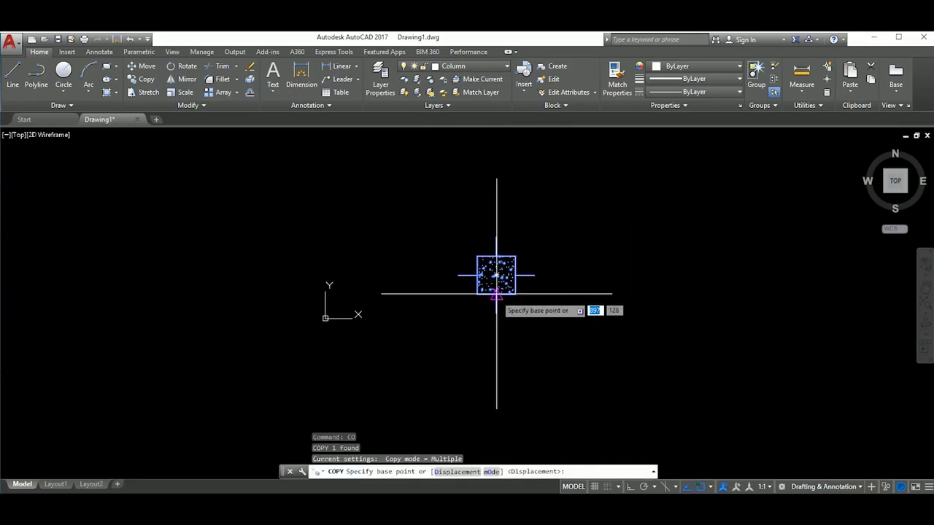
{"action": "left_click", "coordinate": [496, 295]}
{"action": "left_click", "coordinate": [629, 486]}
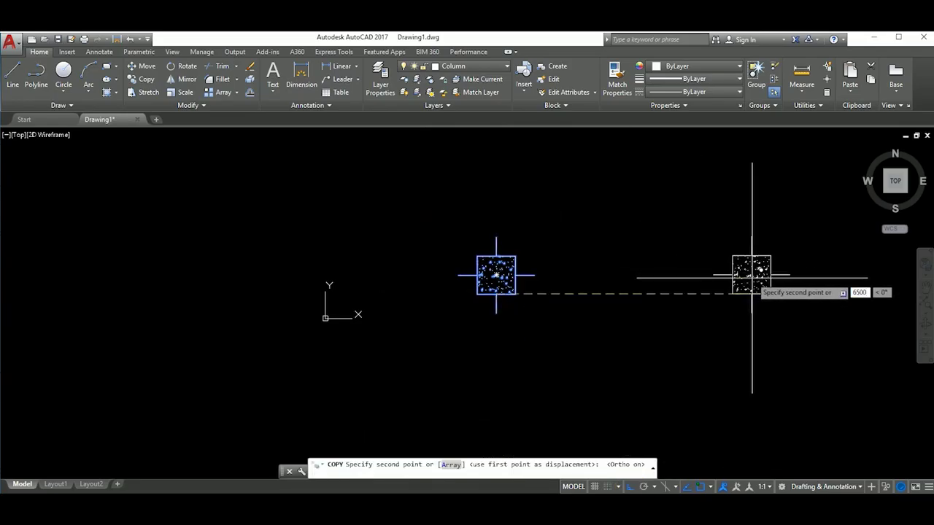
- Place the Column copy 6500 to the right
{"action": "key", "text": "Return"}
{"action": "key", "text": "Escape"}
{"action": "scroll", "coordinate": [608, 314], "scroll_direction": "down", "scroll_amount": 3}
{"action": "left_click", "coordinate": [437, 262]}
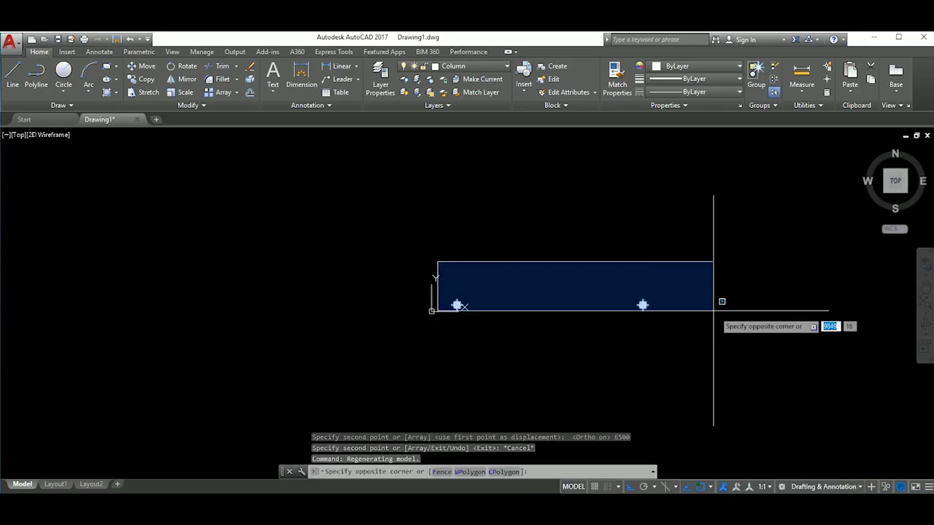
{"action": "left_click", "coordinate": [713, 311]}
{"action": "key", "text": "Escape"}
{"action": "left_click", "coordinate": [290, 258]}
{"action": "left_click", "coordinate": [755, 326]}
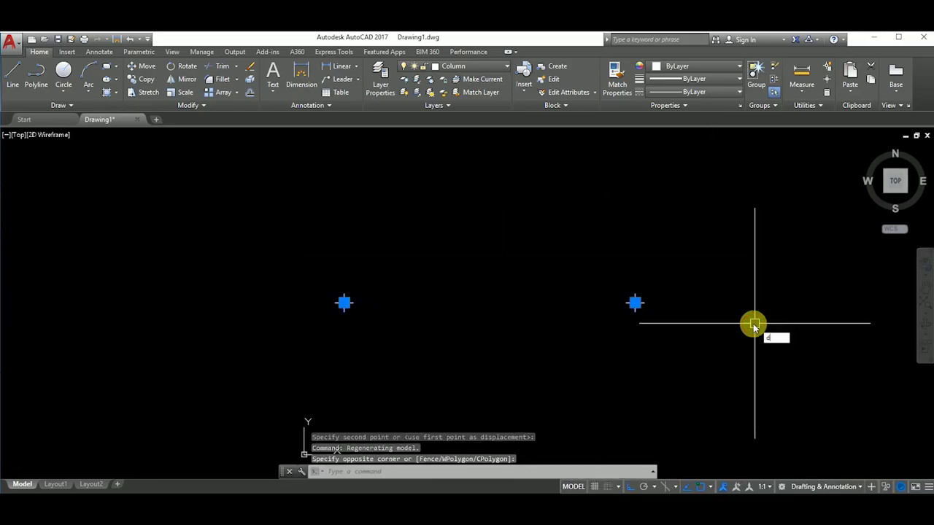
{"action": "key", "text": "Escape"}
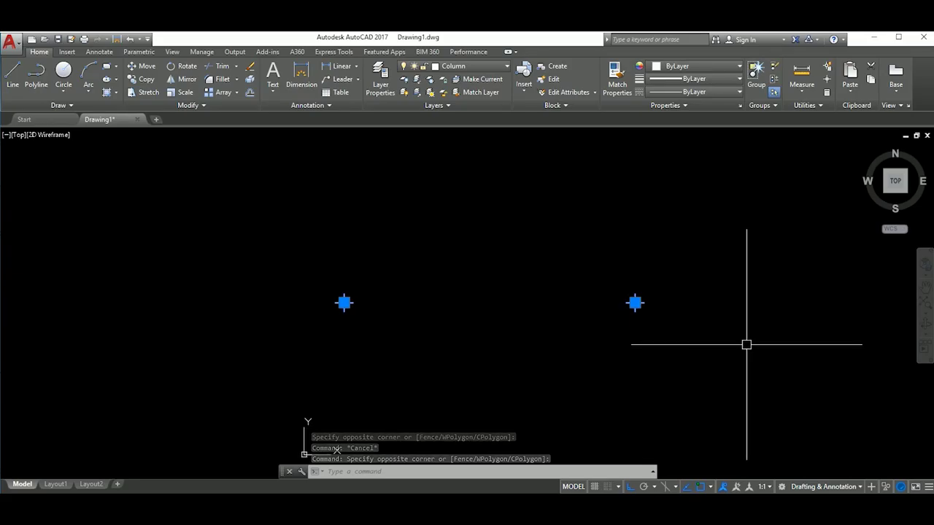
- Select the left column for another copy
{"action": "type", "text": "CO"}
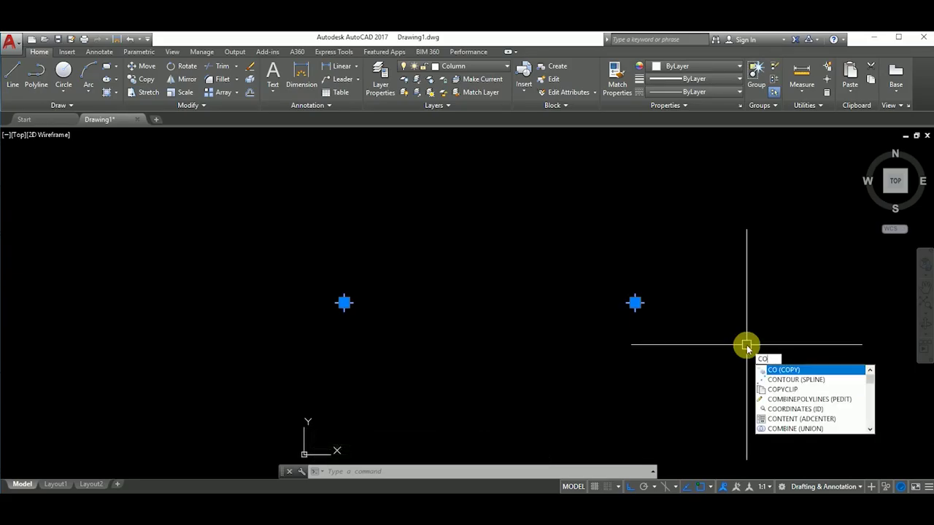
{"action": "key", "text": "Escape"}
{"action": "scroll", "coordinate": [679, 320], "scroll_direction": "down", "scroll_amount": 4}
{"action": "middle_click_drag", "start_coordinate": [608, 291], "coordinate": [600, 291]}
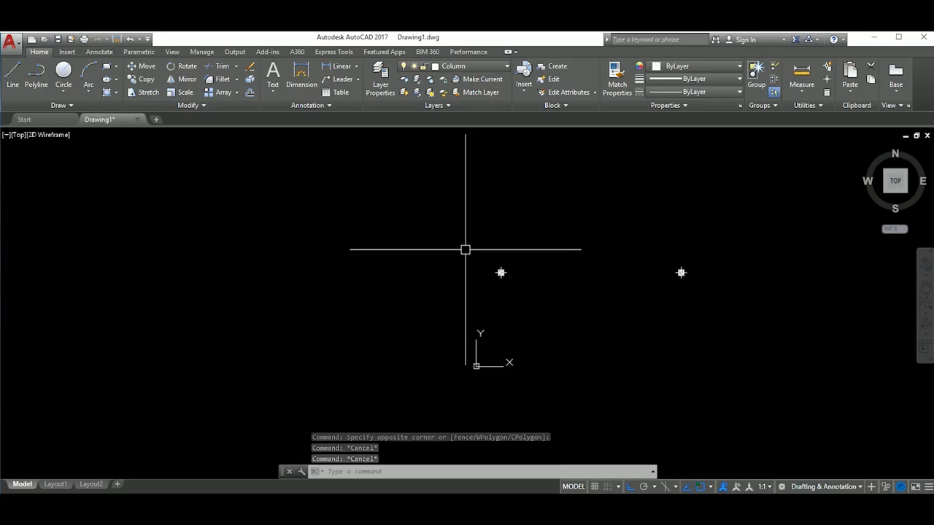
{"action": "left_click", "coordinate": [471, 245]}
{"action": "left_click", "coordinate": [567, 288]}
{"action": "key", "text": "Return"}
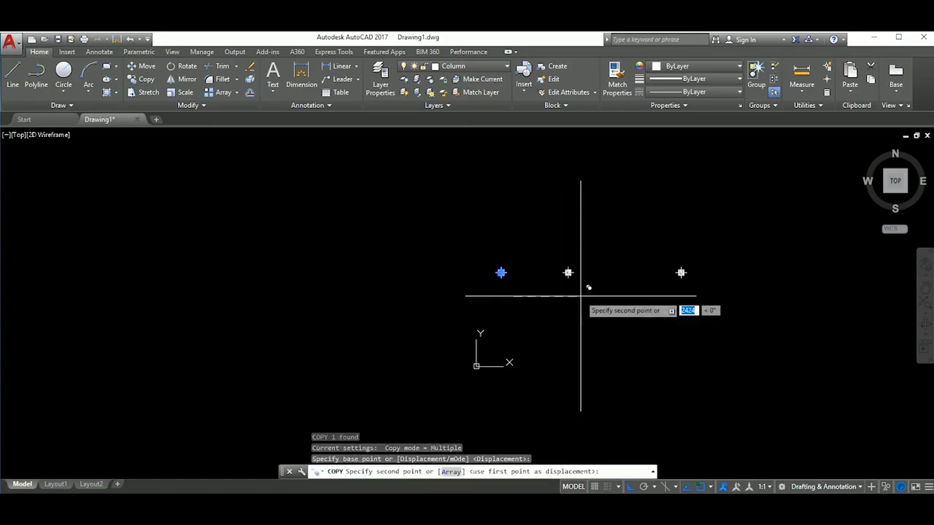
{"action": "key", "text": "Escape"}
{"action": "scroll", "coordinate": [492, 236], "scroll_direction": "up", "scroll_amount": 5}
- Copy the column 2500 to the right from its centre point
{"action": "left_click", "coordinate": [491, 235]}
{"action": "type", "text": "CO"}
{"action": "key", "text": "Return"}
{"action": "left_click", "coordinate": [508, 254]}
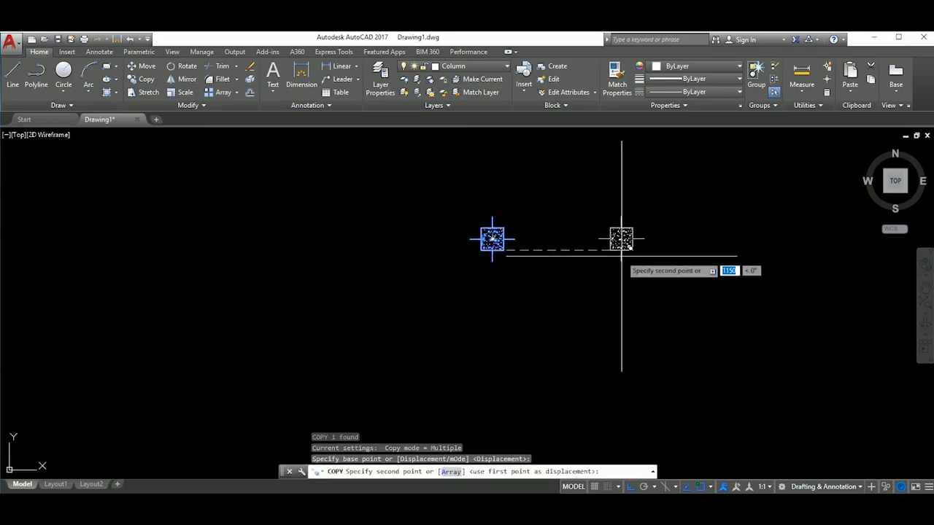
{"action": "type", "text": "0"}
{"action": "key", "text": "Return"}
{"action": "scroll", "coordinate": [588, 336], "scroll_direction": "down", "scroll_amount": 3}
{"action": "key", "text": "Escape"}
- Move the middle column 500 to the right
{"action": "scroll", "coordinate": [610, 332], "scroll_direction": "up", "scroll_amount": 3}
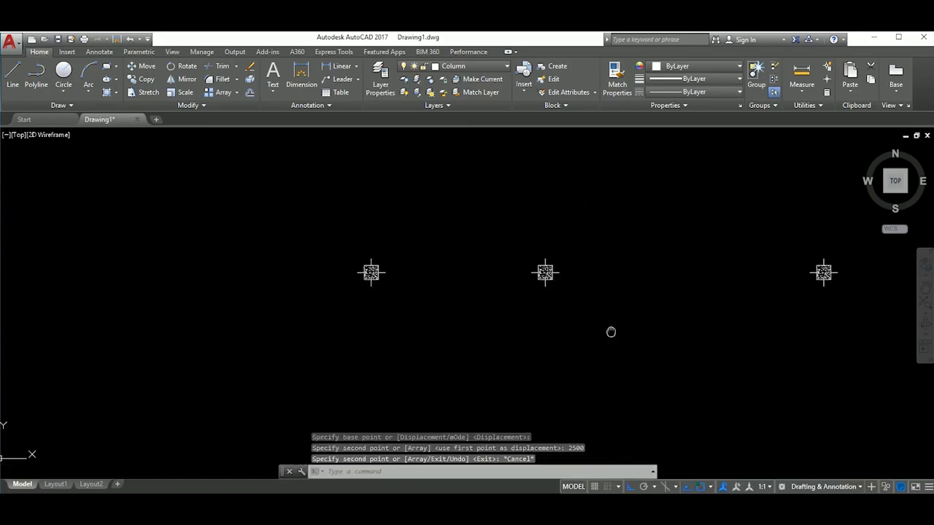
{"action": "left_click_drag", "start_coordinate": [498, 248], "coordinate": [596, 290]}
{"action": "scroll", "coordinate": [548, 254], "scroll_direction": "up", "scroll_amount": 3}
{"action": "type", "text": "M"}
{"action": "key", "text": "Return"}
{"action": "left_click", "coordinate": [548, 254]}
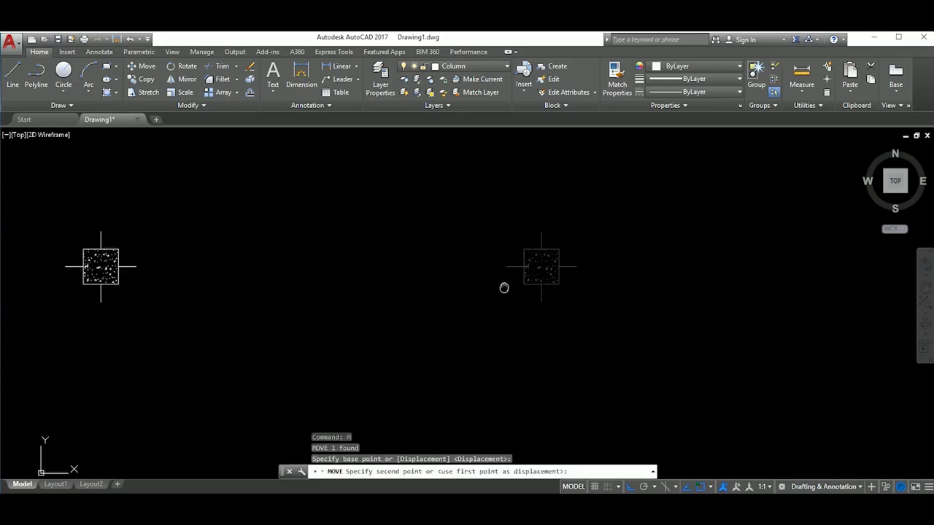
{"action": "type", "text": "0"}
{"action": "key", "text": "Return"}
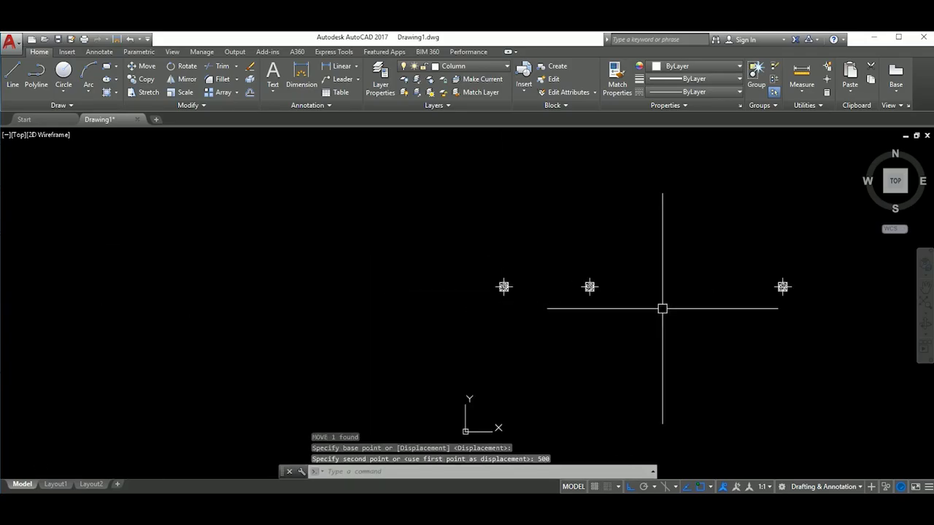
{"action": "left_click", "coordinate": [392, 265]}
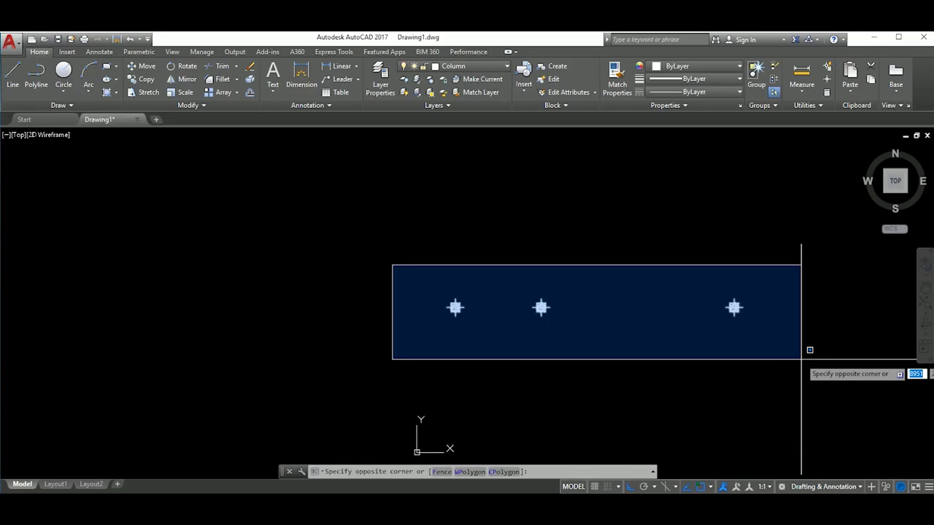
- Copy the three-column row upward, one copy 7500 up, forming a 3 by 3 grid
{"action": "left_click", "coordinate": [801, 359]}
{"action": "type", "text": "co"}
{"action": "key", "text": "Return"}
{"action": "scroll", "coordinate": [448, 310], "scroll_direction": "up", "scroll_amount": 4}
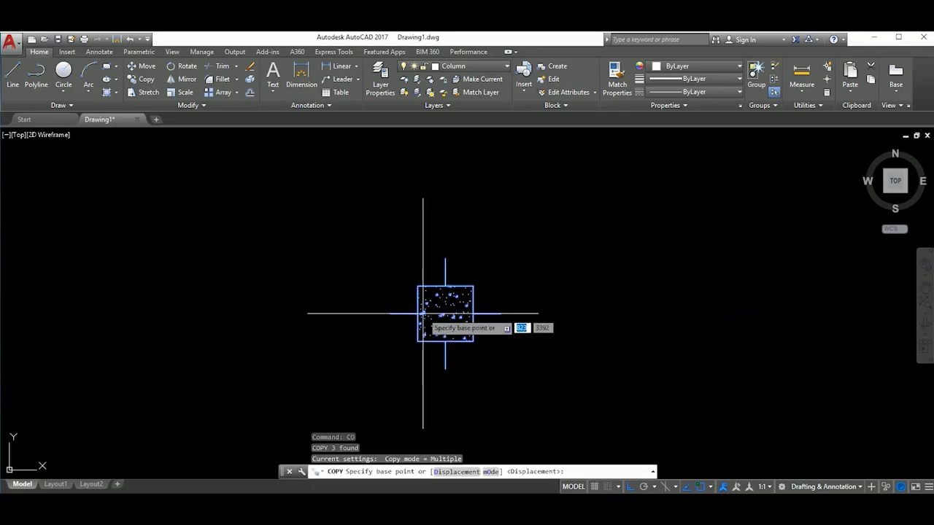
{"action": "left_click", "coordinate": [419, 314]}
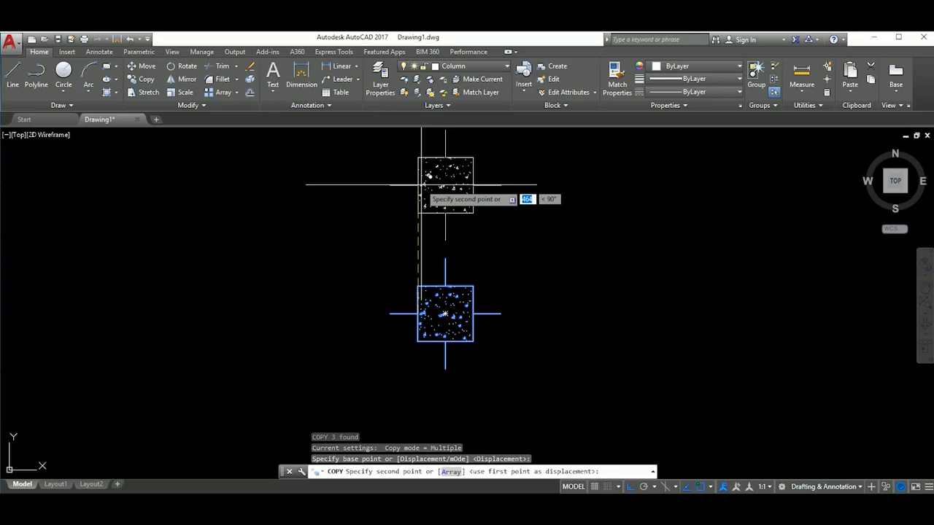
{"action": "scroll", "coordinate": [421, 184], "scroll_direction": "down", "scroll_amount": 5}
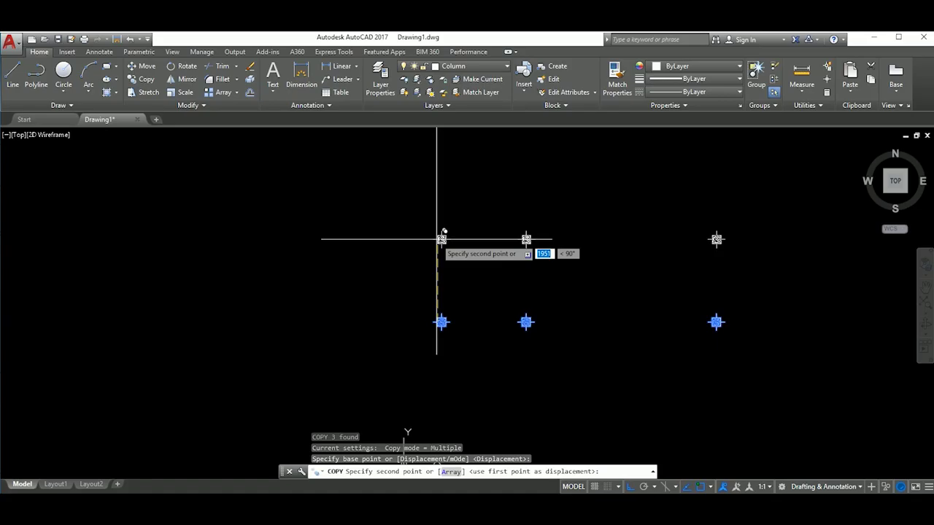
{"action": "key", "text": "Return"}
{"action": "scroll", "coordinate": [584, 292], "scroll_direction": "down", "scroll_amount": 5}
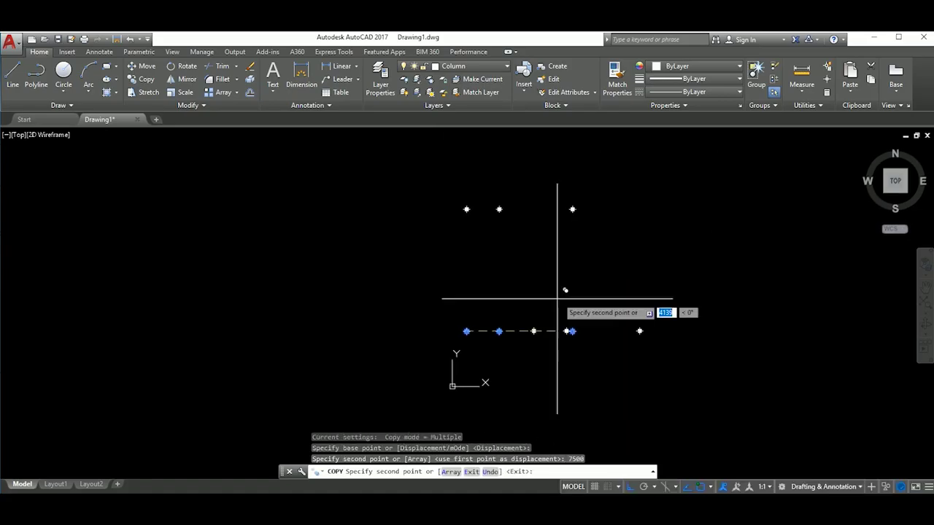
{"action": "key", "text": "Escape"}
{"action": "scroll", "coordinate": [531, 248], "scroll_direction": "up", "scroll_amount": 3}
{"action": "middle_click_drag", "start_coordinate": [532, 249], "coordinate": [595, 179]}
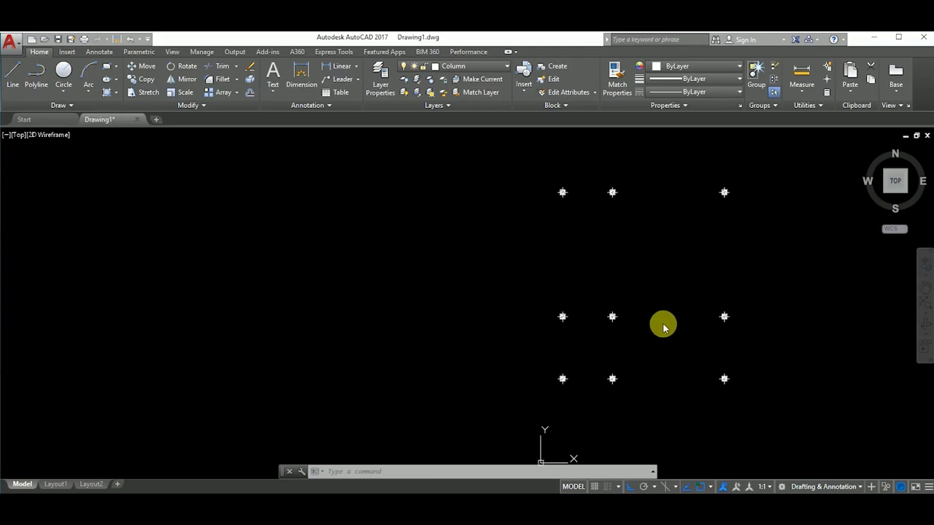
{"action": "scroll", "coordinate": [641, 332], "scroll_direction": "up", "scroll_amount": 2}
- Start the wall outline polyline at a column and pick the next corner columns
{"action": "key", "text": "Return"}
{"action": "left_click", "coordinate": [613, 330]}
{"action": "scroll", "coordinate": [613, 329], "scroll_direction": "down", "scroll_amount": 2}
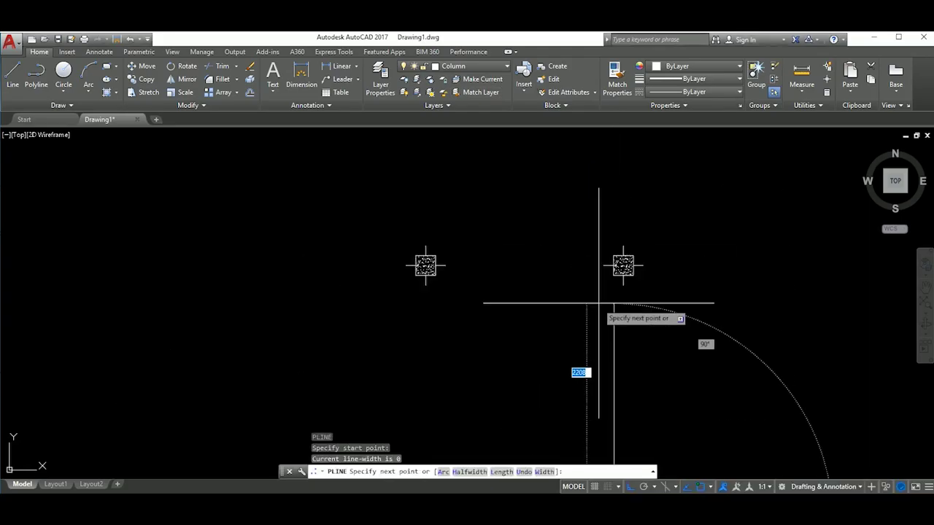
{"action": "left_click", "coordinate": [569, 287]}
{"action": "left_click", "coordinate": [611, 300]}
{"action": "left_click", "coordinate": [575, 294]}
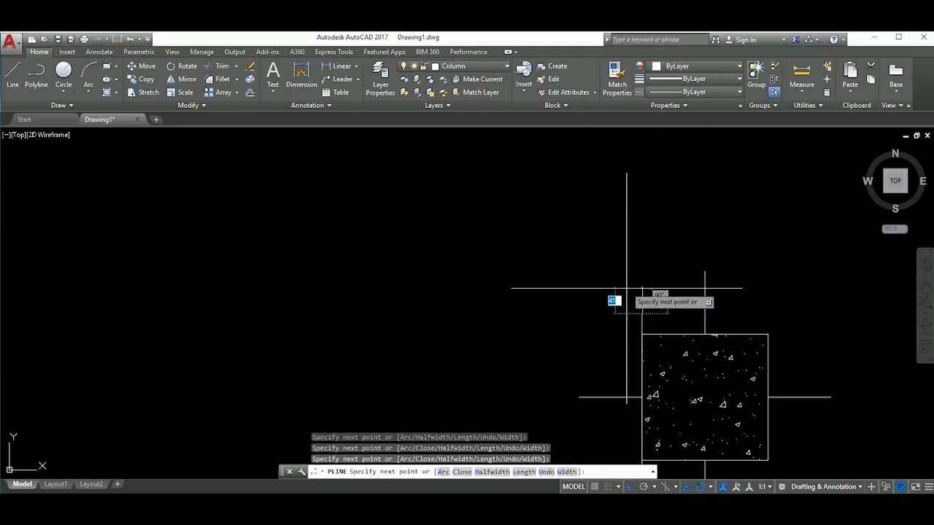
- Undo the misplaced vertex, continue the outline through the remaining perimeter columns, and finish it
{"action": "key", "text": "ctrl+z"}
{"action": "scroll", "coordinate": [647, 330], "scroll_direction": "down", "scroll_amount": 3}
{"action": "left_click", "coordinate": [535, 304]}
{"action": "scroll", "coordinate": [641, 343], "scroll_direction": "up", "scroll_amount": 3}
{"action": "left_click", "coordinate": [601, 311]}
{"action": "left_click", "coordinate": [601, 311]}
{"action": "scroll", "coordinate": [576, 303], "scroll_direction": "up", "scroll_amount": 4}
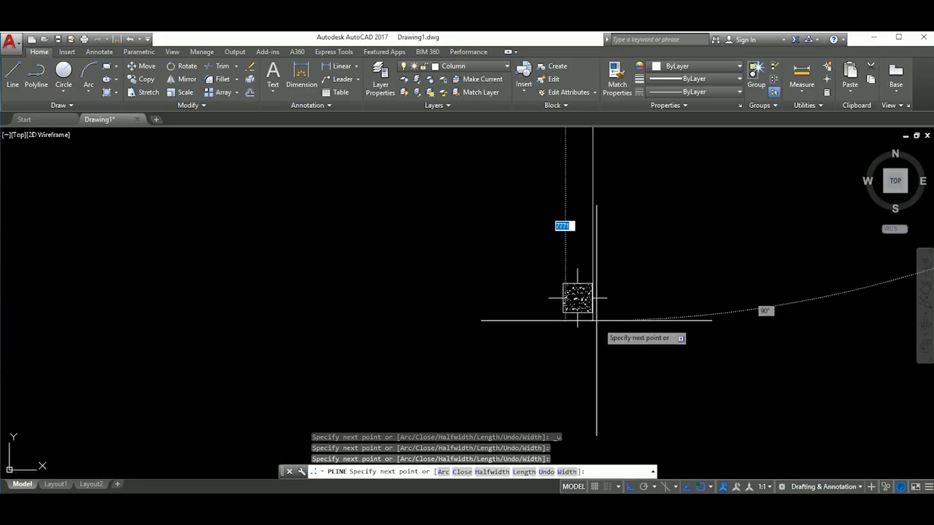
{"action": "scroll", "coordinate": [596, 313], "scroll_direction": "up", "scroll_amount": 4}
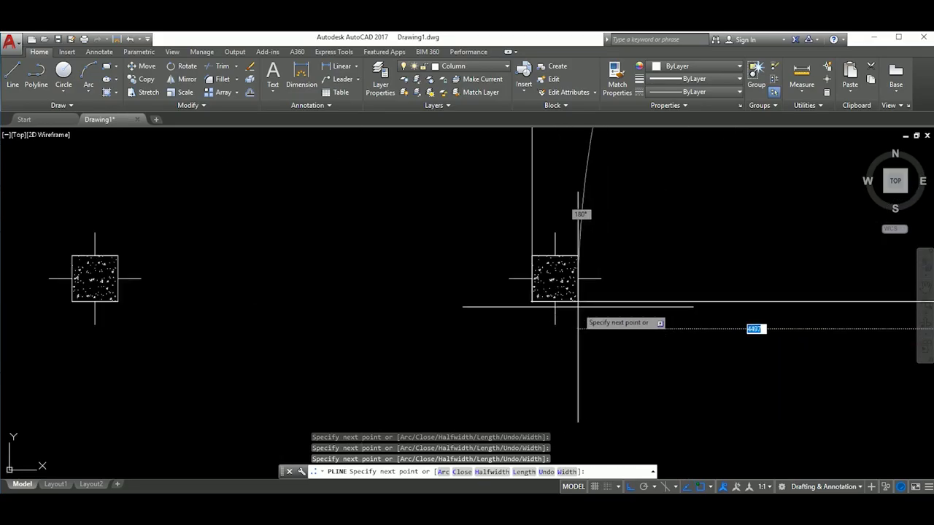
{"action": "scroll", "coordinate": [541, 326], "scroll_direction": "down", "scroll_amount": 5}
{"action": "key", "text": "Escape"}
{"action": "left_click", "coordinate": [337, 313]}
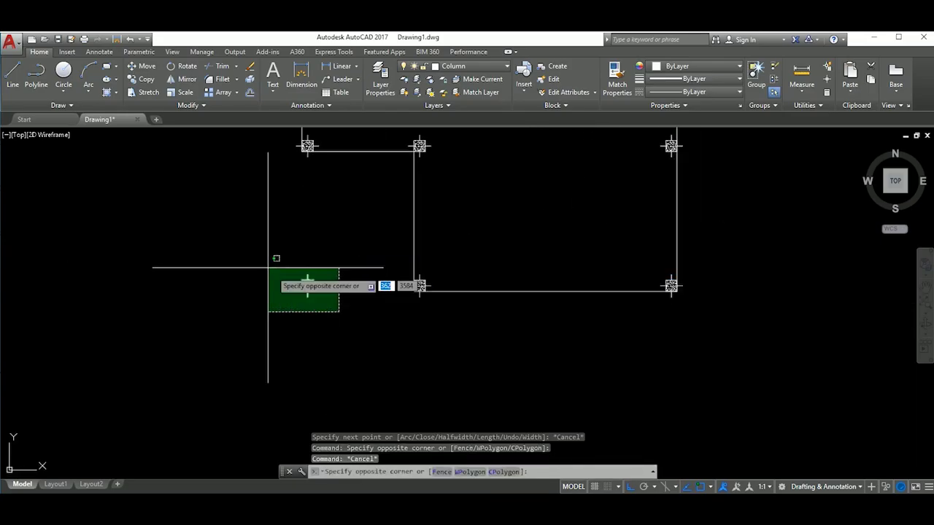
- Erase the stray column
{"action": "left_click", "coordinate": [267, 267]}
{"action": "type", "text": "e"}
{"action": "key", "text": "Return"}
- Offset the wall outline 200 to create the parallel wall line
{"action": "left_click", "coordinate": [467, 337]}
{"action": "scroll", "coordinate": [455, 343], "scroll_direction": "up", "scroll_amount": 2}
{"action": "scroll", "coordinate": [515, 338], "scroll_direction": "down", "scroll_amount": 2}
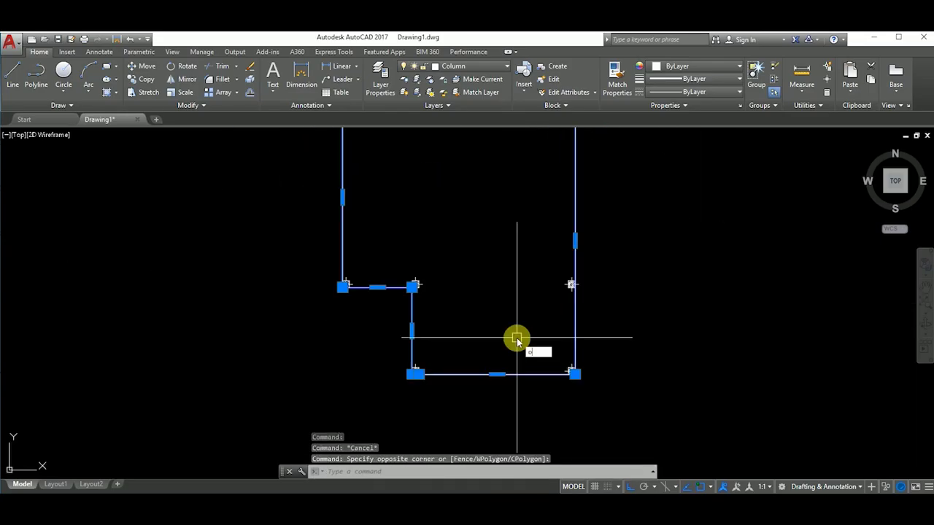
{"action": "type", "text": "offset"}
{"action": "key", "text": "Return"}
{"action": "type", "text": "200"}
{"action": "key", "text": "Return"}
{"action": "left_click", "coordinate": [514, 333]}
{"action": "key", "text": "Escape"}
- Move the two lower columns to their new position
{"action": "scroll", "coordinate": [513, 333], "scroll_direction": "up", "scroll_amount": 2}
{"action": "scroll", "coordinate": [583, 350], "scroll_direction": "down", "scroll_amount": 2}
{"action": "left_click", "coordinate": [624, 372]}
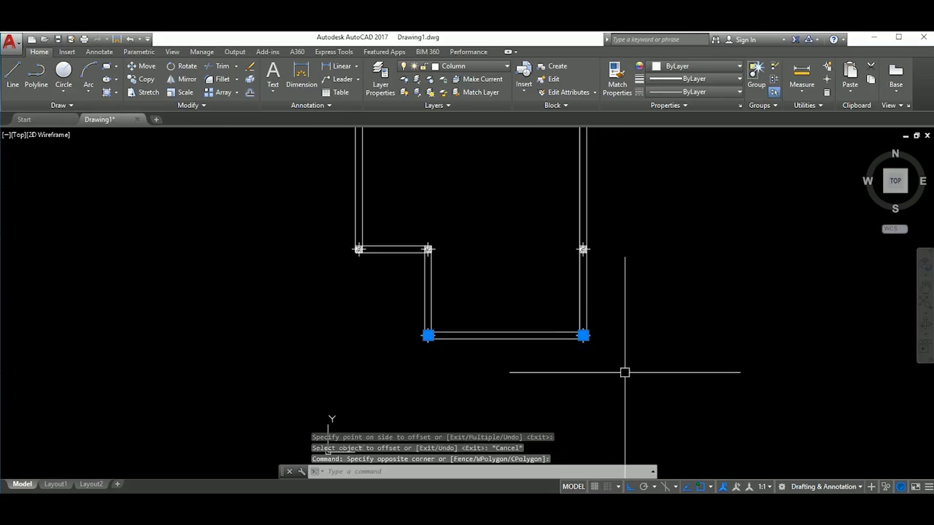
{"action": "type", "text": "m"}
{"action": "key", "text": "Return"}
{"action": "left_click", "coordinate": [646, 380]}
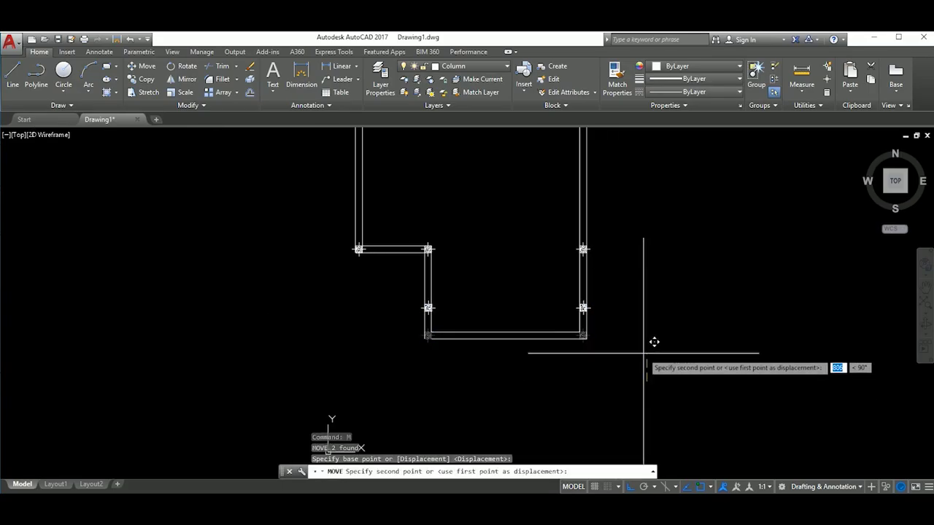
{"action": "key", "text": "Return"}
- Fillet the wall lines to clean up a corner
{"action": "scroll", "coordinate": [660, 340], "scroll_direction": "up", "scroll_amount": 3}
{"action": "type", "text": "f"}
{"action": "key", "text": "Return"}
{"action": "left_click", "coordinate": [398, 323]}
{"action": "scroll", "coordinate": [579, 378], "scroll_direction": "down", "scroll_amount": 3}
{"action": "scroll", "coordinate": [579, 377], "scroll_direction": "up", "scroll_amount": 3}
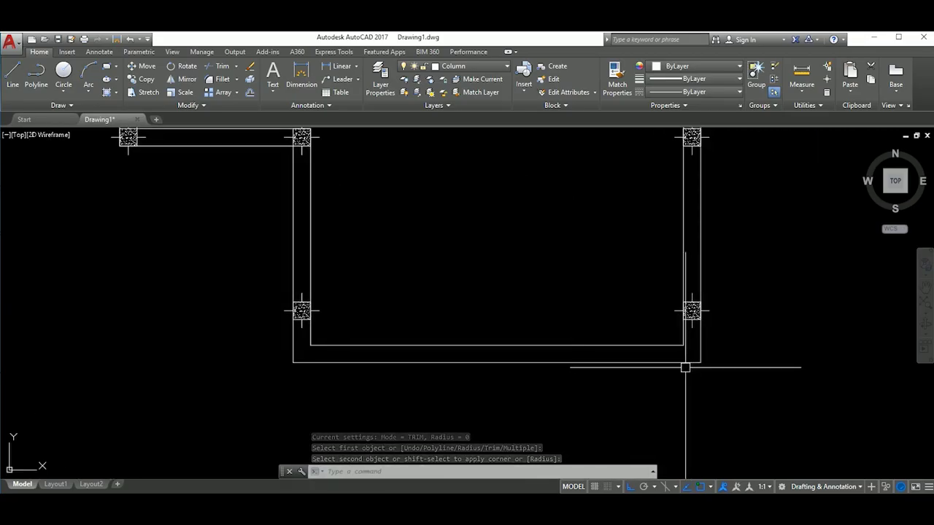
- Place a horizontal construction line at the column top
{"action": "key", "text": "Return"}
{"action": "type", "text": "h"}
- Draw a stair outline polyline from the column corner and erase an unwanted line
{"action": "key", "text": "Return"}
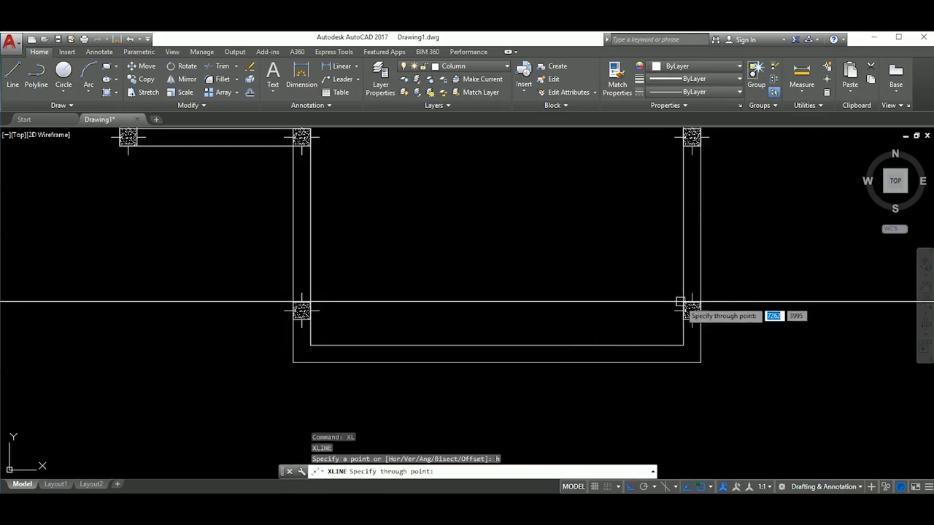
{"action": "left_click", "coordinate": [688, 303]}
{"action": "key", "text": "Escape"}
{"action": "scroll", "coordinate": [689, 317], "scroll_direction": "up", "scroll_amount": 3}
{"action": "type", "text": "pl"}
{"action": "key", "text": "Return"}
{"action": "left_click", "coordinate": [672, 277]}
{"action": "key", "text": "Return"}
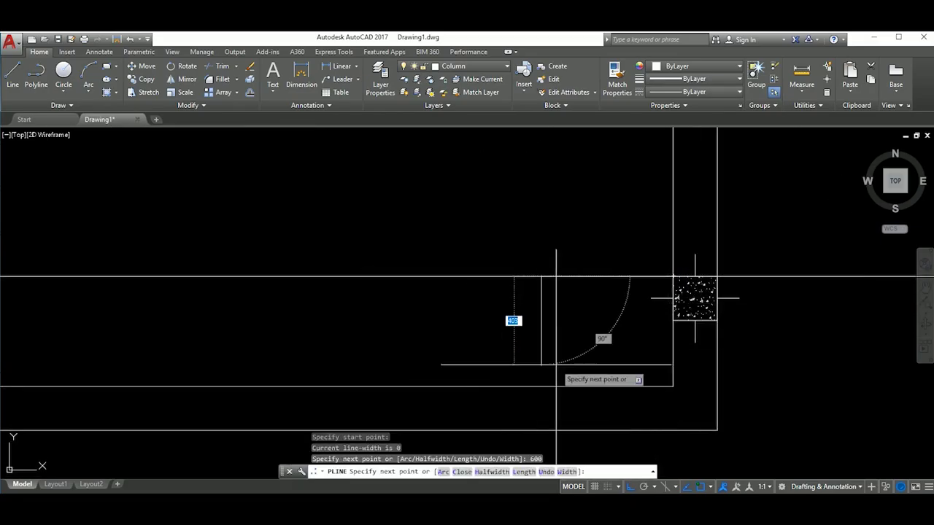
{"action": "key", "text": "Escape"}
{"action": "scroll", "coordinate": [574, 329], "scroll_direction": "down", "scroll_amount": 3}
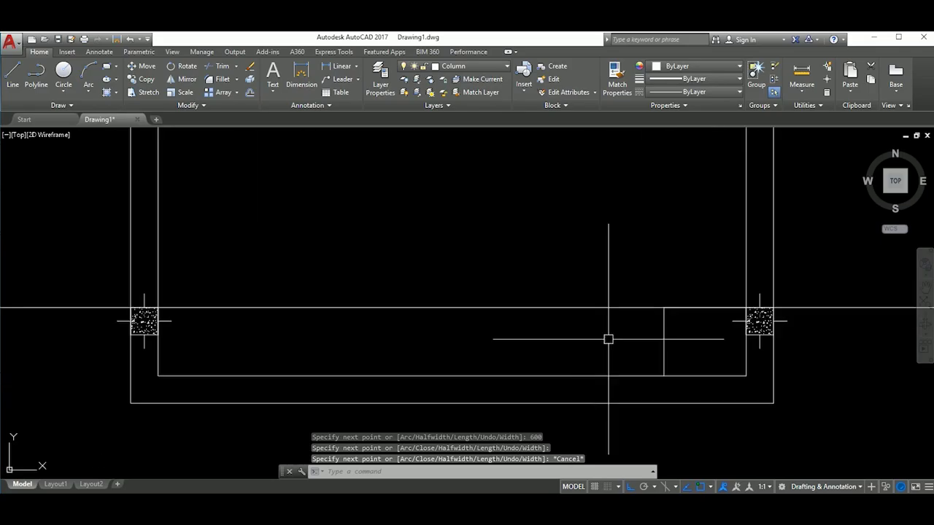
{"action": "type", "text": "e"}
{"action": "key", "text": "Return"}
{"action": "scroll", "coordinate": [579, 338], "scroll_direction": "up", "scroll_amount": 3}
- Stretch the new polyline by 400
{"action": "left_click_drag", "start_coordinate": [579, 339], "coordinate": [488, 315]}
{"action": "type", "text": "s"}
{"action": "key", "text": "Return"}
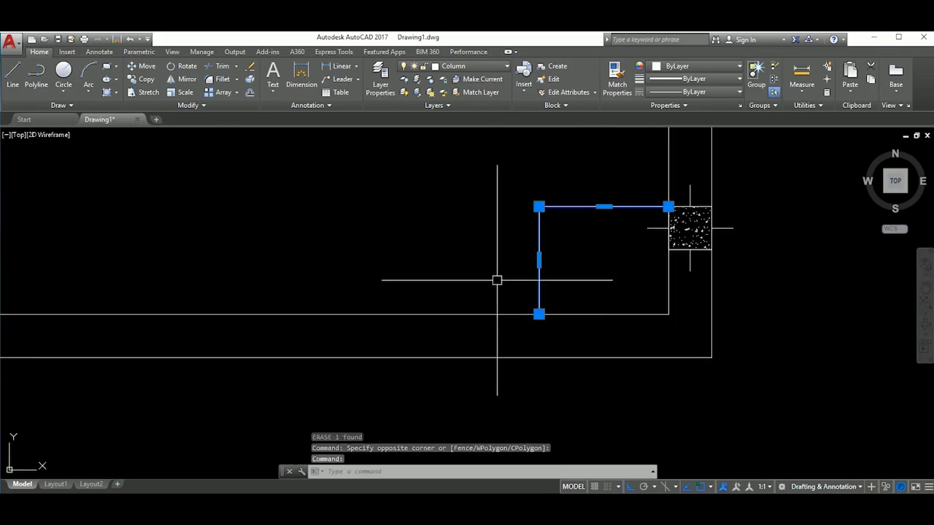
{"action": "left_click", "coordinate": [513, 269]}
{"action": "type", "text": "00"}
{"action": "key", "text": "Return"}
{"action": "scroll", "coordinate": [603, 334], "scroll_direction": "down", "scroll_amount": 3}
{"action": "scroll", "coordinate": [576, 314], "scroll_direction": "up", "scroll_amount": 3}
- Offset the stair outline polyline to its inner side at the default distance
{"action": "left_click_drag", "start_coordinate": [573, 313], "coordinate": [489, 260]}
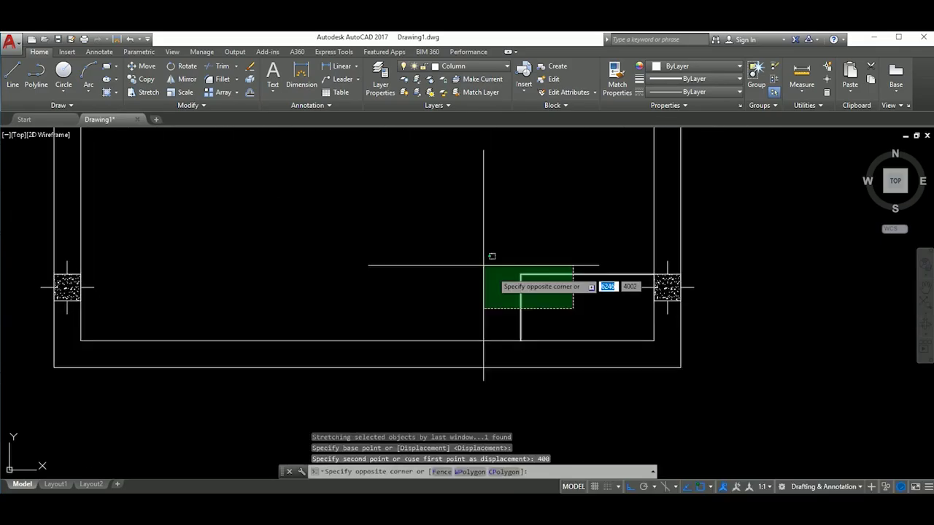
{"action": "type", "text": "Of"}
{"action": "key", "text": "Return"}
{"action": "key", "text": "Return"}
{"action": "left_click", "coordinate": [588, 277]}
{"action": "left_click", "coordinate": [588, 285]}
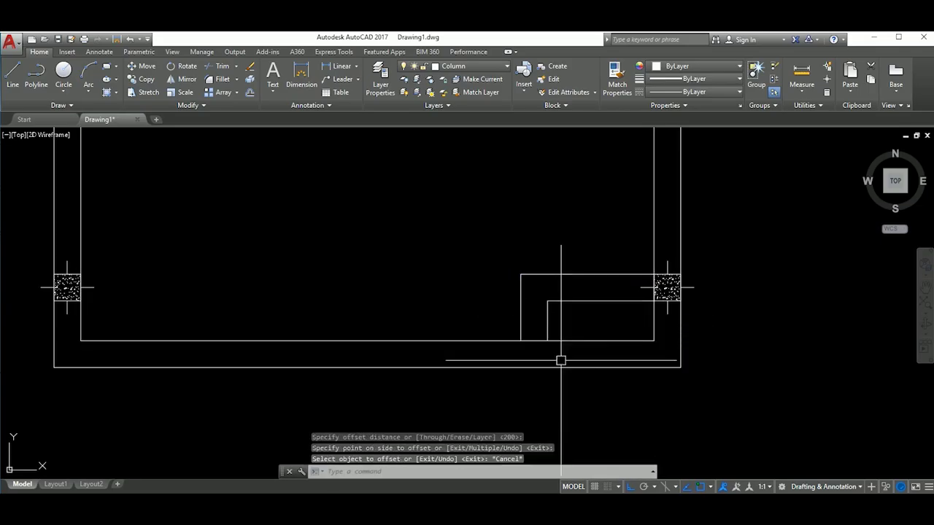
{"action": "key", "text": "Return"}
- Fillet the stair corner and trim the inner bottom segment and leftover piece
{"action": "scroll", "coordinate": [590, 306], "scroll_direction": "up", "scroll_amount": 3}
{"action": "key", "text": "f"}
{"action": "key", "text": "Return"}
{"action": "left_click", "coordinate": [576, 329]}
{"action": "left_click", "coordinate": [546, 327]}
{"action": "type", "text": "tr"}
{"action": "key", "text": "Return"}
{"action": "key", "text": "Return"}
{"action": "left_click", "coordinate": [636, 328]}
{"action": "left_click", "coordinate": [742, 318]}
{"action": "key", "text": "Escape"}
- Extend the inner vertical stair line downward to close the corner
{"action": "middle_click_drag", "start_coordinate": [559, 312], "coordinate": [587, 275]}
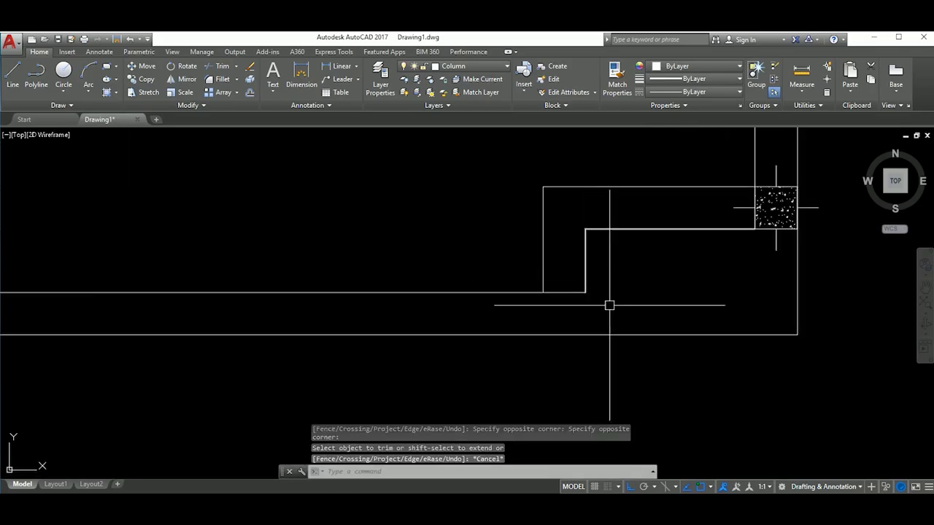
{"action": "key", "text": "Return"}
- Place a vertical construction line with XLINE near the notch corner
{"action": "key", "text": "Return"}
{"action": "left_click", "coordinate": [777, 296], "text": "shift"}
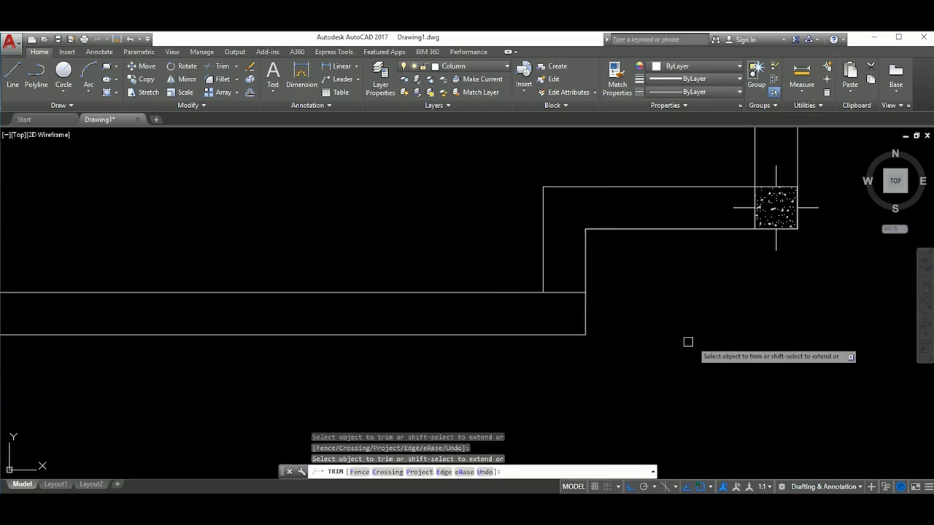
{"action": "scroll", "coordinate": [576, 321], "scroll_direction": "down", "scroll_amount": 3}
{"action": "scroll", "coordinate": [721, 277], "scroll_direction": "down", "scroll_amount": 2}
{"action": "middle_click_drag", "start_coordinate": [720, 277], "coordinate": [698, 328]}
{"action": "scroll", "coordinate": [671, 308], "scroll_direction": "down", "scroll_amount": 1}
{"action": "scroll", "coordinate": [544, 304], "scroll_direction": "up", "scroll_amount": 1}
{"action": "mouse_move", "coordinate": [545, 304]}
{"action": "middle_mouse_down"}
{"action": "mouse_move", "coordinate": [556, 299]}
{"action": "mouse_move", "coordinate": [580, 319]}
{"action": "middle_mouse_up"}
{"action": "scroll", "coordinate": [510, 304], "scroll_direction": "up", "scroll_amount": 2}
{"action": "mouse_move", "coordinate": [511, 303]}
{"action": "middle_mouse_down"}
{"action": "mouse_move", "coordinate": [567, 304]}
{"action": "mouse_move", "coordinate": [564, 372]}
{"action": "middle_mouse_up"}
{"action": "type", "text": "xl"}
{"action": "key", "text": "Return"}
{"action": "type", "text": "v"}
- Move the vertical construction line 600 onto the wall edge
{"action": "key", "text": "Return"}
{"action": "scroll", "coordinate": [485, 337], "scroll_direction": "down", "scroll_amount": 2}
{"action": "left_click", "coordinate": [500, 336]}
{"action": "left_click", "coordinate": [500, 321]}
{"action": "type", "text": "m"}
- Offset the construction line 100 to form a partition pair
{"action": "key", "text": "Return"}
{"action": "left_click", "coordinate": [533, 298]}
{"action": "scroll", "coordinate": [602, 288], "scroll_direction": "down", "scroll_amount": 2}
{"action": "scroll", "coordinate": [603, 286], "scroll_direction": "up", "scroll_amount": 2}
{"action": "left_click", "coordinate": [606, 302]}
{"action": "left_click", "coordinate": [633, 306]}
{"action": "type", "text": "o"}
{"action": "key", "text": "Return"}
{"action": "key", "text": "Return"}
{"action": "left_click", "coordinate": [585, 354]}
- Place the parallel copy 100 units aside and bring the building outline into view
{"action": "left_click", "coordinate": [617, 358]}
{"action": "key", "text": "Escape"}
{"action": "scroll", "coordinate": [625, 334], "scroll_direction": "down", "scroll_amount": 3}
{"action": "mouse_move", "coordinate": [626, 333]}
{"action": "middle_mouse_down"}
{"action": "mouse_move", "coordinate": [637, 326]}
{"action": "mouse_move", "coordinate": [554, 313]}
{"action": "middle_mouse_up"}
{"action": "scroll", "coordinate": [554, 314], "scroll_direction": "up", "scroll_amount": 4}
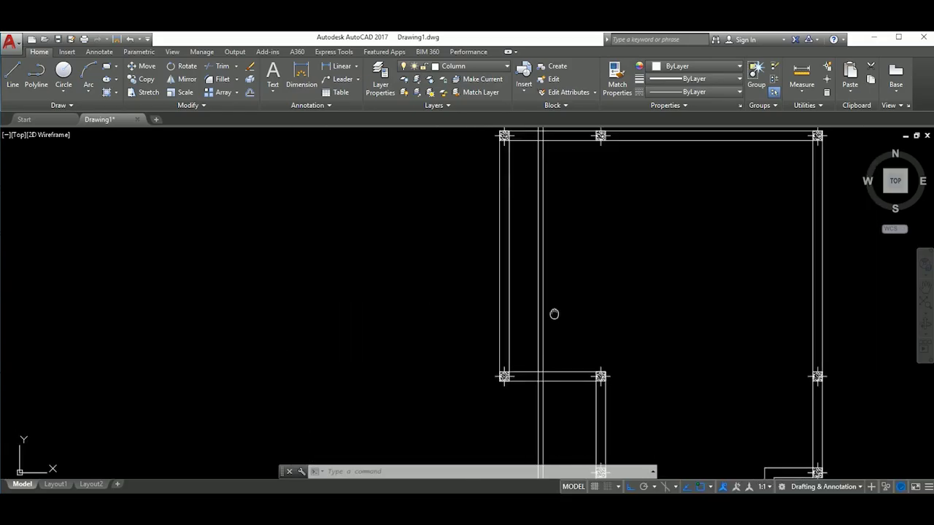
- Add a horizontal construction line and move it 1500 units
{"action": "key", "text": "Return"}
{"action": "type", "text": "h"}
{"action": "key", "text": "Return"}
{"action": "scroll", "coordinate": [552, 369], "scroll_direction": "up", "scroll_amount": 3}
{"action": "key", "text": "Escape"}
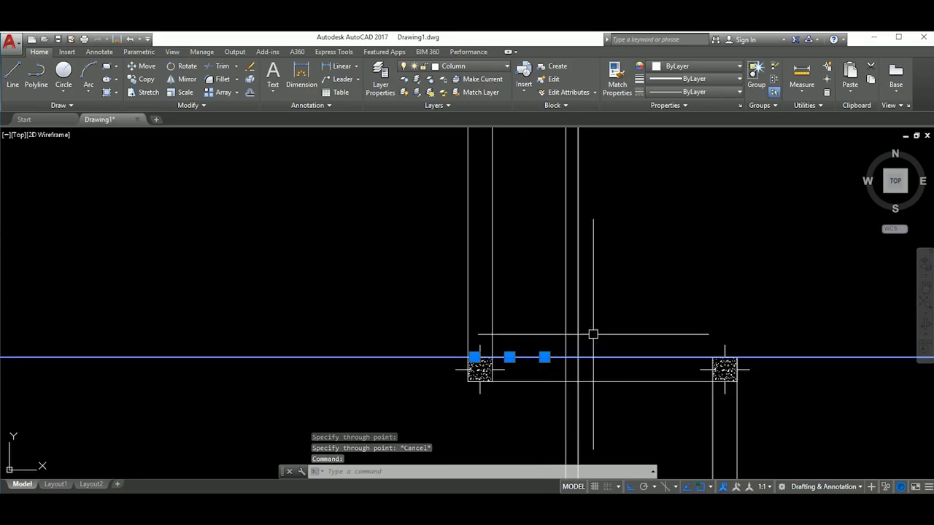
{"action": "type", "text": "m"}
{"action": "key", "text": "Return"}
{"action": "left_click", "coordinate": [612, 334]}
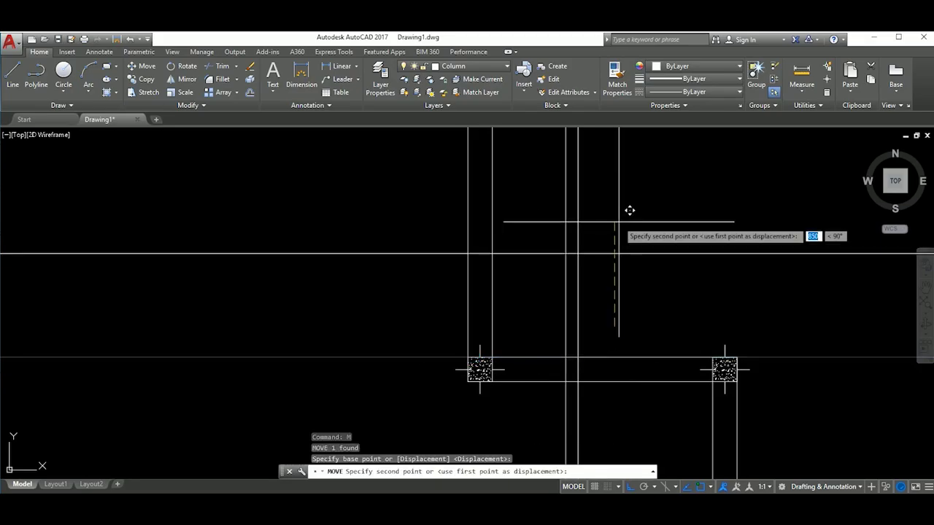
{"action": "scroll", "coordinate": [630, 210], "scroll_direction": "down", "scroll_amount": 4}
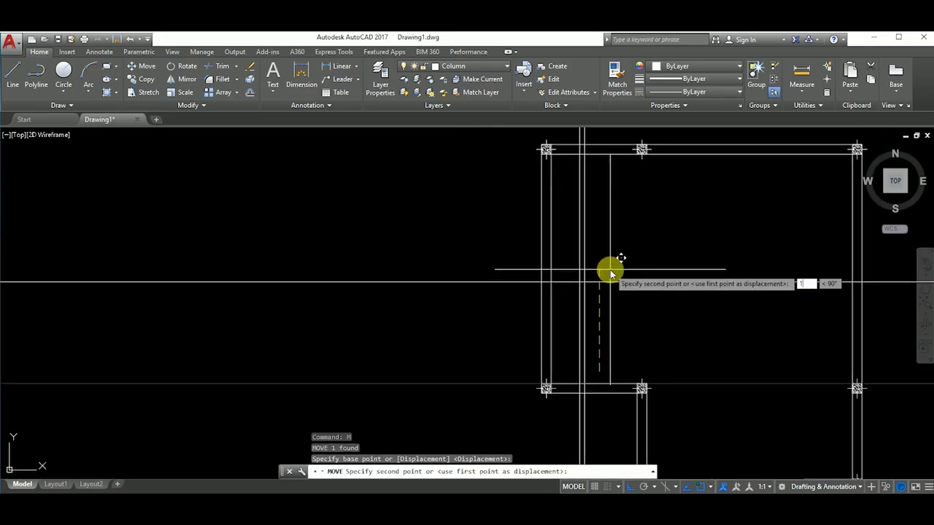
{"action": "type", "text": "1500"}
{"action": "key", "text": "Return"}
- Move the horizontal construction line a further 200 units toward the left wall
{"action": "scroll", "coordinate": [595, 339], "scroll_direction": "up", "scroll_amount": 2}
{"action": "scroll", "coordinate": [595, 343], "scroll_direction": "down", "scroll_amount": 3}
{"action": "left_click", "coordinate": [621, 336]}
{"action": "type", "text": "M"}
{"action": "key", "text": "Return"}
{"action": "left_click", "coordinate": [622, 314]}
{"action": "key", "text": "Return"}
{"action": "scroll", "coordinate": [573, 334], "scroll_direction": "up", "scroll_amount": 5}
{"action": "middle_click_drag", "start_coordinate": [659, 323], "coordinate": [613, 299]}
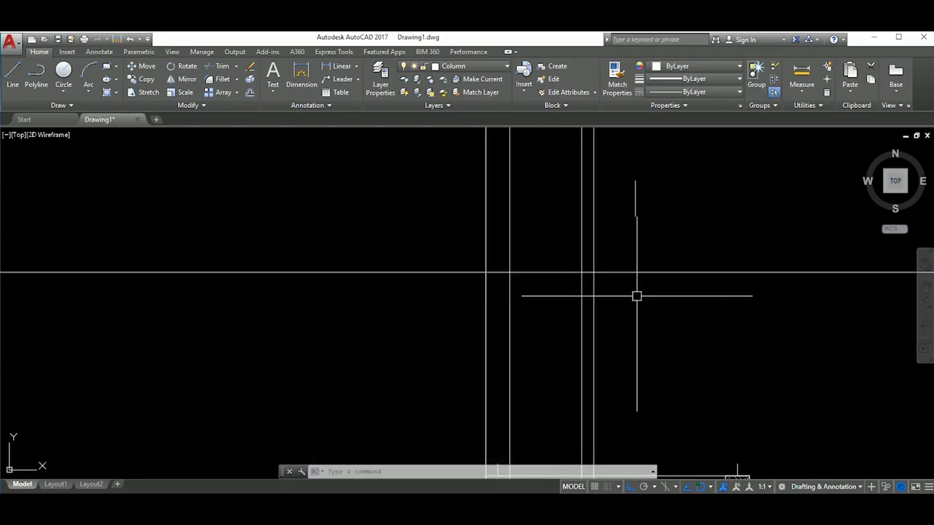
- Offset the horizontal construction line 100 units below
{"action": "type", "text": "o"}
{"action": "key", "text": "Return"}
{"action": "key", "text": "Return"}
{"action": "left_click", "coordinate": [610, 270]}
{"action": "left_click", "coordinate": [610, 327]}
{"action": "scroll", "coordinate": [617, 293], "scroll_direction": "down", "scroll_amount": 2}
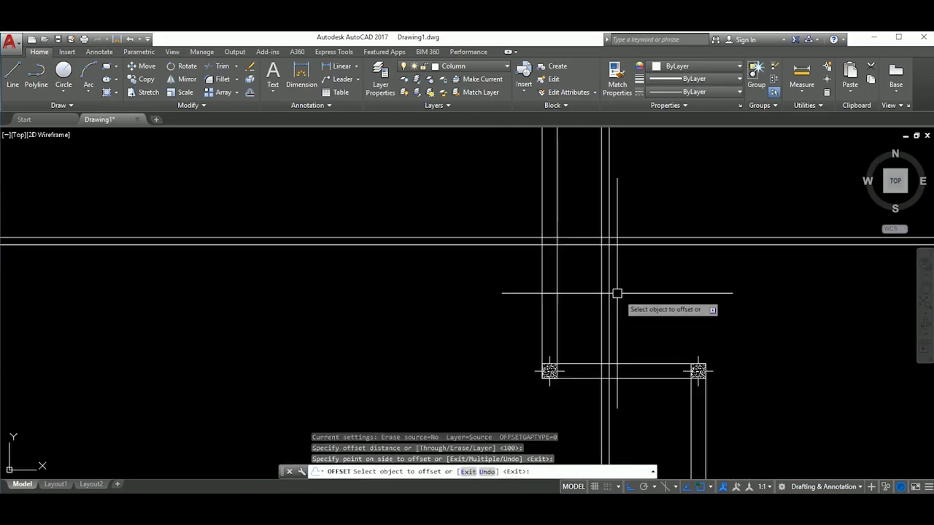
{"action": "scroll", "coordinate": [616, 293], "scroll_direction": "up", "scroll_amount": 4}
{"action": "key", "text": "Escape"}
{"action": "type", "text": "rec"}
- Draw the narrow partition outline with a polyline along the construction line crossings
{"action": "key", "text": "Return"}
{"action": "key", "text": "Escape"}
{"action": "type", "text": "pl"}
{"action": "key", "text": "Return"}
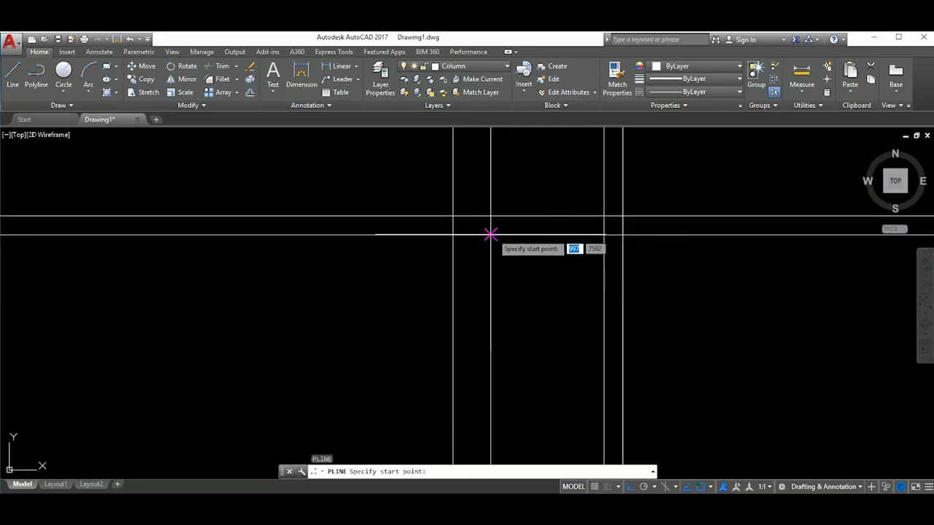
{"action": "left_click", "coordinate": [491, 234]}
{"action": "left_click", "coordinate": [605, 187]}
{"action": "left_click", "coordinate": [632, 299]}
{"action": "left_click", "coordinate": [633, 307]}
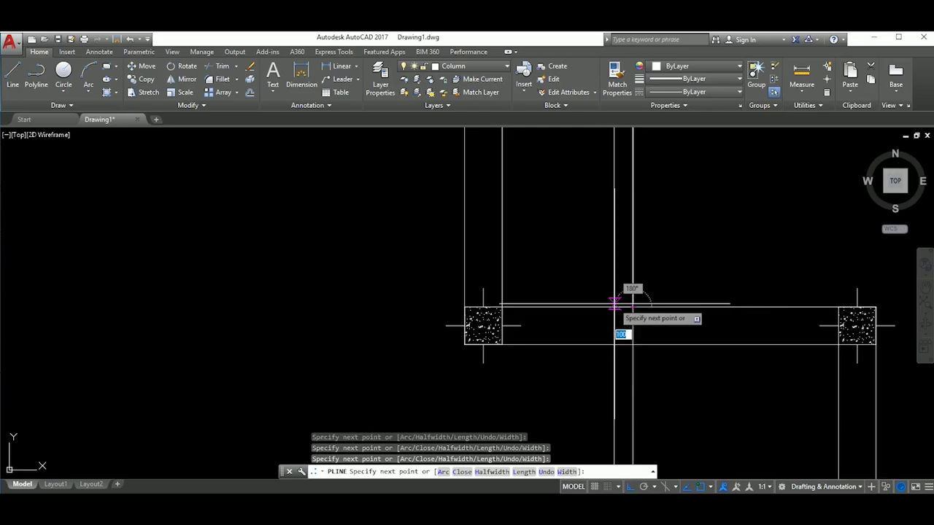
{"action": "scroll", "coordinate": [619, 302], "scroll_direction": "down", "scroll_amount": 2}
{"action": "key", "text": "Escape"}
{"action": "left_click", "coordinate": [621, 307]}
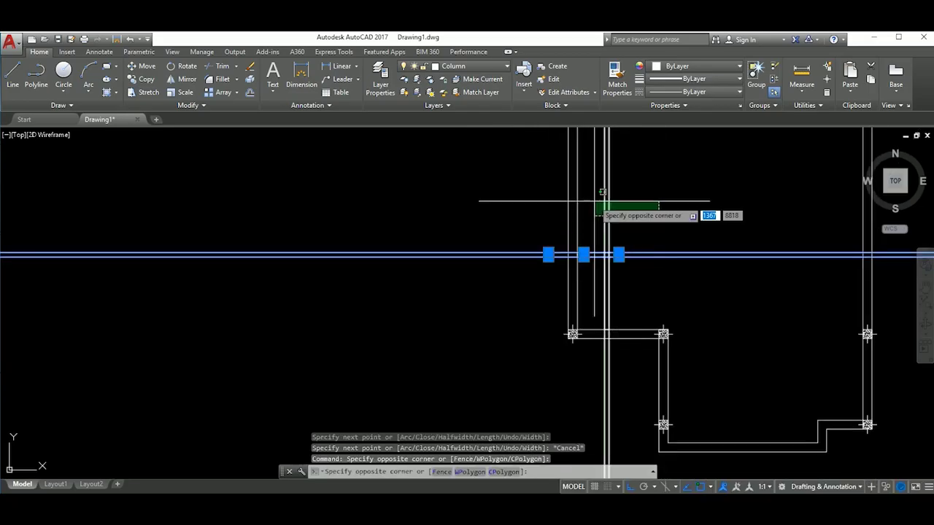
- Erase the long horizontal construction lines
{"action": "left_click", "coordinate": [605, 202]}
{"action": "key", "text": "Delete"}
{"action": "scroll", "coordinate": [664, 275], "scroll_direction": "down", "scroll_amount": 5}
{"action": "key", "text": "Escape"}
{"action": "scroll", "coordinate": [663, 275], "scroll_direction": "up", "scroll_amount": 4}
{"action": "mouse_move", "coordinate": [617, 273]}
{"action": "middle_mouse_down"}
{"action": "mouse_move", "coordinate": [613, 302]}
{"action": "mouse_move", "coordinate": [635, 305]}
{"action": "middle_mouse_up"}
{"action": "scroll", "coordinate": [600, 321], "scroll_direction": "up", "scroll_amount": 3}
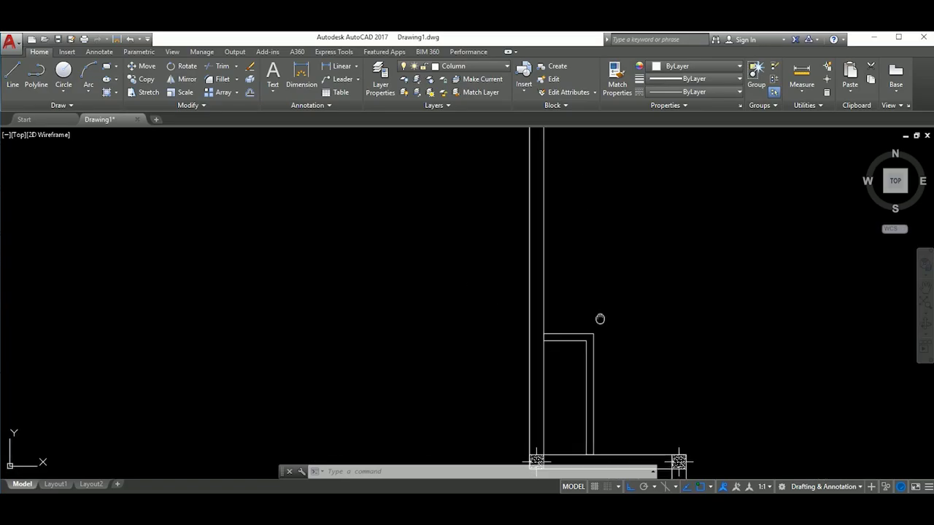
- Place a vertical construction line through the wall corner of the upper plan
{"action": "scroll", "coordinate": [631, 316], "scroll_direction": "down", "scroll_amount": 3}
{"action": "key", "text": "Escape"}
{"action": "mouse_move", "coordinate": [575, 301]}
{"action": "middle_mouse_down"}
{"action": "mouse_move", "coordinate": [546, 260]}
{"action": "mouse_move", "coordinate": [532, 271]}
{"action": "mouse_move", "coordinate": [521, 287]}
{"action": "mouse_move", "coordinate": [559, 323]}
{"action": "middle_mouse_up"}
{"action": "type", "text": "xl"}
{"action": "key", "text": "Return"}
{"action": "type", "text": "v"}
{"action": "key", "text": "Return"}
{"action": "left_click", "coordinate": [578, 178]}
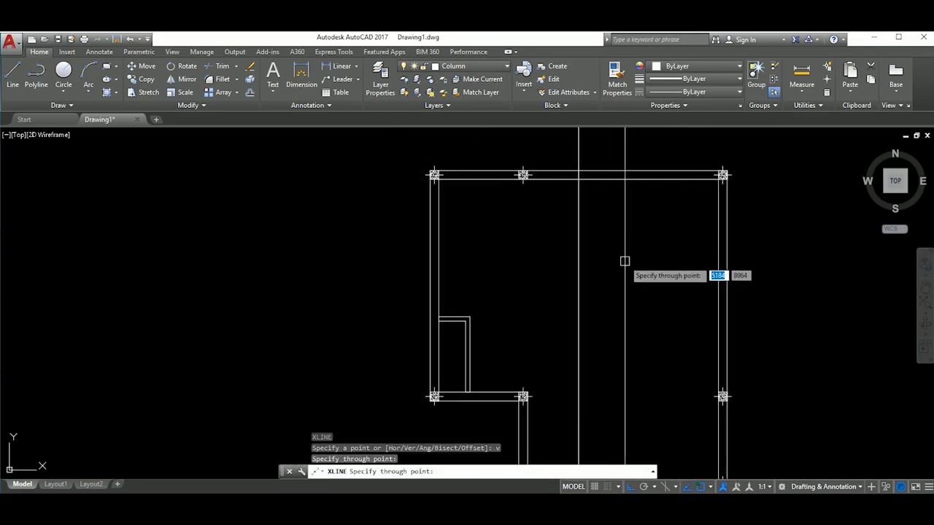
{"action": "key", "text": "Escape"}
- Offset the vertical construction line 1200 to the side
{"action": "mouse_move", "coordinate": [510, 183]}
{"action": "middle_mouse_down"}
{"action": "mouse_move", "coordinate": [540, 221]}
{"action": "mouse_move", "coordinate": [556, 208]}
{"action": "mouse_move", "coordinate": [591, 236]}
{"action": "mouse_move", "coordinate": [581, 250]}
{"action": "middle_mouse_up"}
{"action": "left_click", "coordinate": [560, 248]}
{"action": "left_click", "coordinate": [604, 242]}
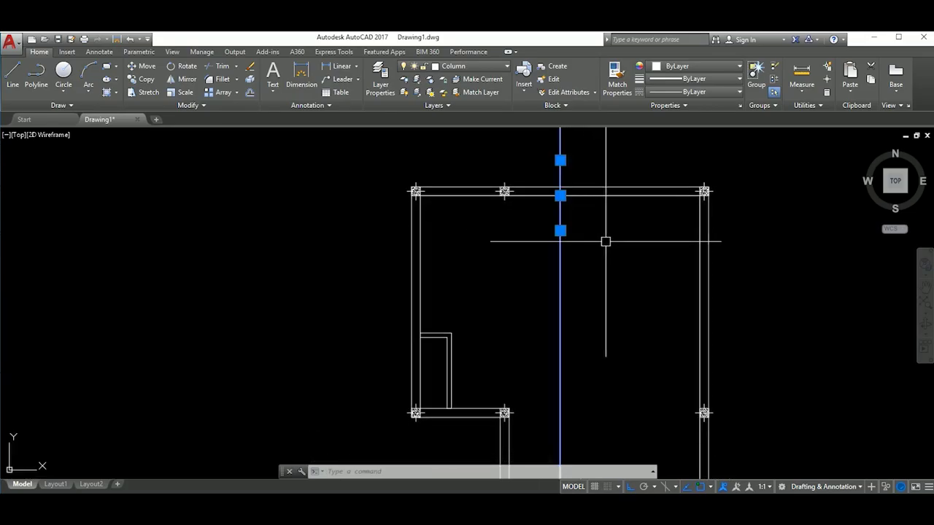
{"action": "type", "text": "o"}
{"action": "key", "text": "Return"}
{"action": "type", "text": "12"}
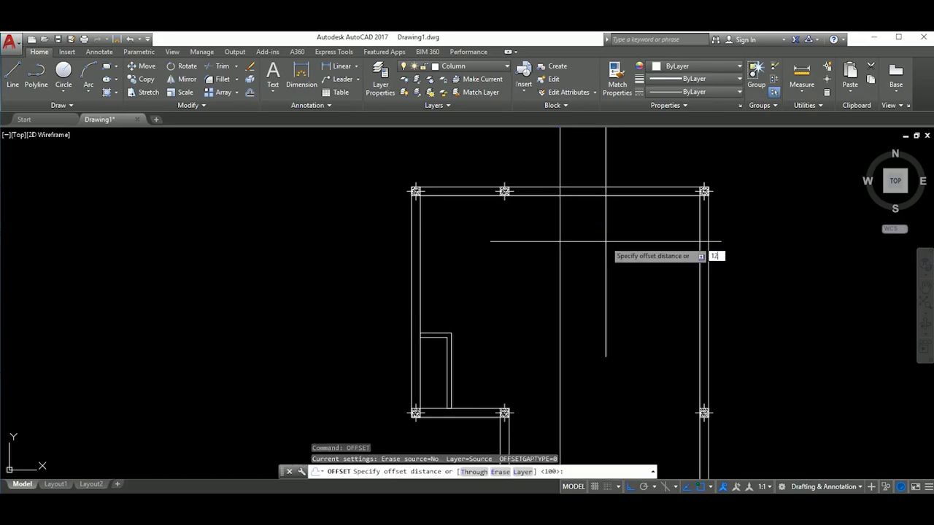
{"action": "type", "text": "00"}
{"action": "key", "text": "Return"}
{"action": "scroll", "coordinate": [576, 239], "scroll_direction": "down", "scroll_amount": 2}
{"action": "scroll", "coordinate": [567, 237], "scroll_direction": "up", "scroll_amount": 5}
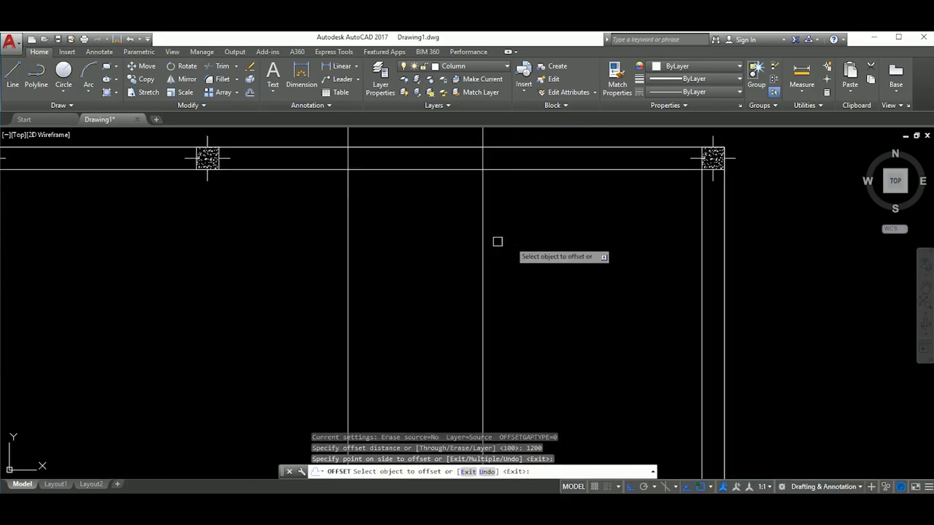
{"action": "left_click", "coordinate": [482, 225]}
{"action": "left_click", "coordinate": [450, 219]}
{"action": "scroll", "coordinate": [510, 219], "scroll_direction": "down", "scroll_amount": 3}
{"action": "key", "text": "Return"}
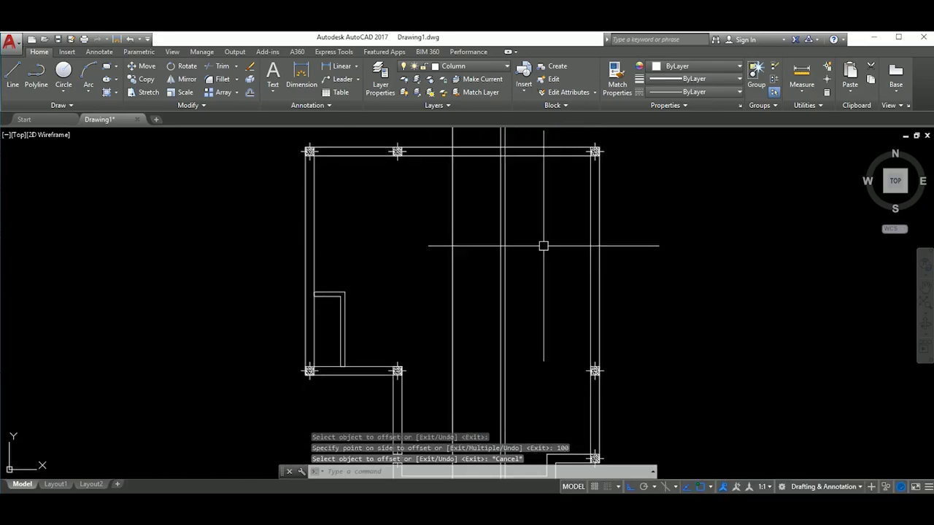
- Add another vertical construction line
{"action": "type", "text": "xl"}
{"action": "key", "text": "Return"}
{"action": "type", "text": "v"}
{"action": "key", "text": "Return"}
{"action": "scroll", "coordinate": [593, 368], "scroll_direction": "up", "scroll_amount": 4}
{"action": "key", "text": "Escape"}
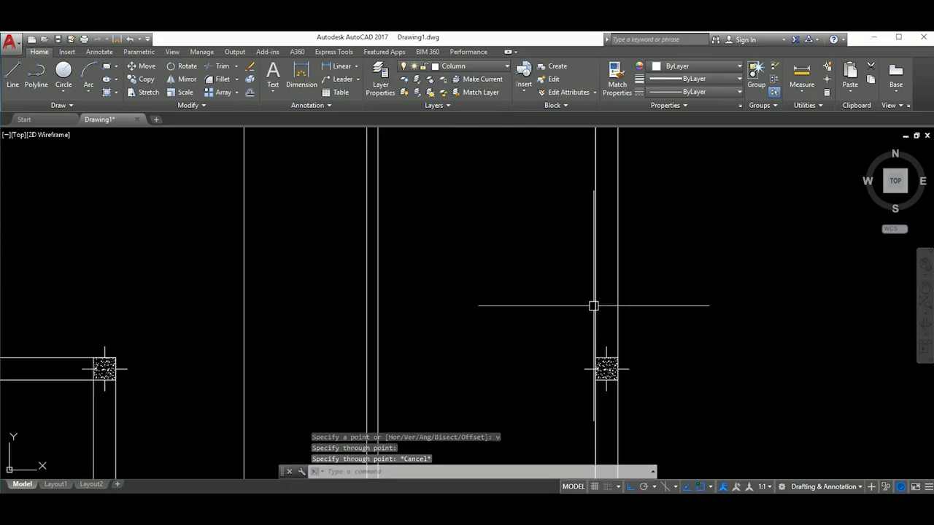
- Move the new vertical construction line 1200 units
{"action": "key", "text": "Return"}
{"action": "left_click", "coordinate": [490, 294]}
{"action": "type", "text": "1200"}
{"action": "key", "text": "Return"}
{"action": "scroll", "coordinate": [481, 304], "scroll_direction": "down", "scroll_amount": 2}
{"action": "middle_click_drag", "start_coordinate": [481, 304], "coordinate": [583, 311]}
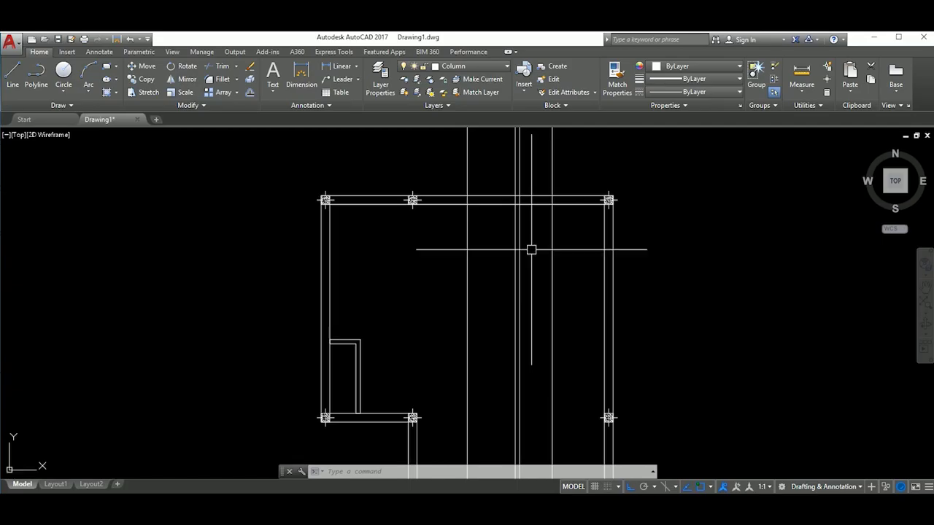
{"action": "middle_click_drag", "start_coordinate": [531, 250], "coordinate": [548, 300]}
{"action": "scroll", "coordinate": [538, 279], "scroll_direction": "up", "scroll_amount": 2}
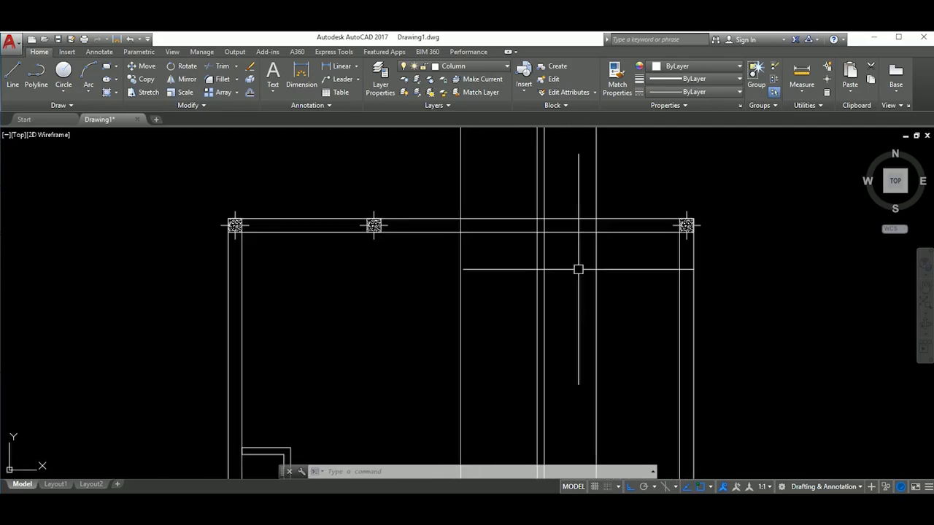
{"action": "type", "text": "pl"}
{"action": "key", "text": "Return"}
{"action": "scroll", "coordinate": [541, 232], "scroll_direction": "up", "scroll_amount": 4}
- Draw a polyline recess 900 deep down from the top wall and back up
{"action": "left_click", "coordinate": [550, 226]}
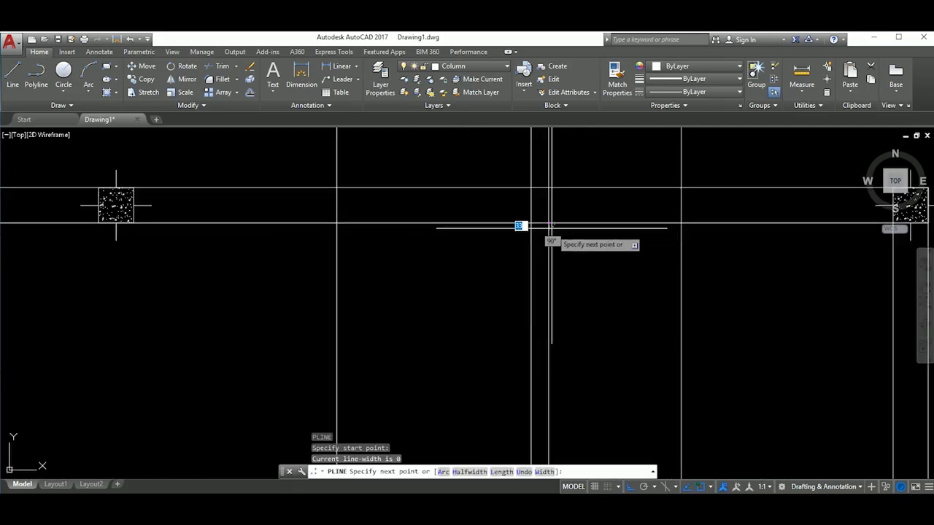
{"action": "type", "text": "00"}
{"action": "key", "text": "Return"}
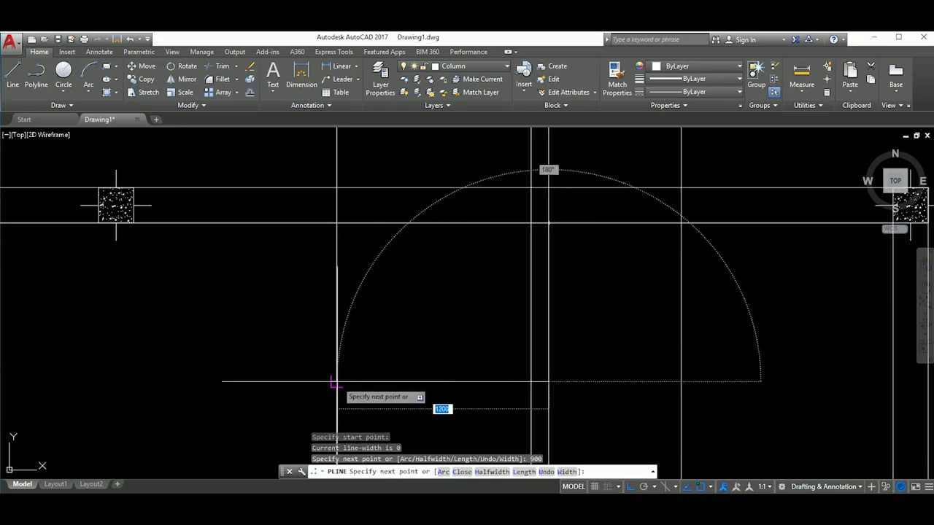
{"action": "left_click", "coordinate": [337, 381]}
{"action": "left_click", "coordinate": [337, 223]}
{"action": "key", "text": "Escape"}
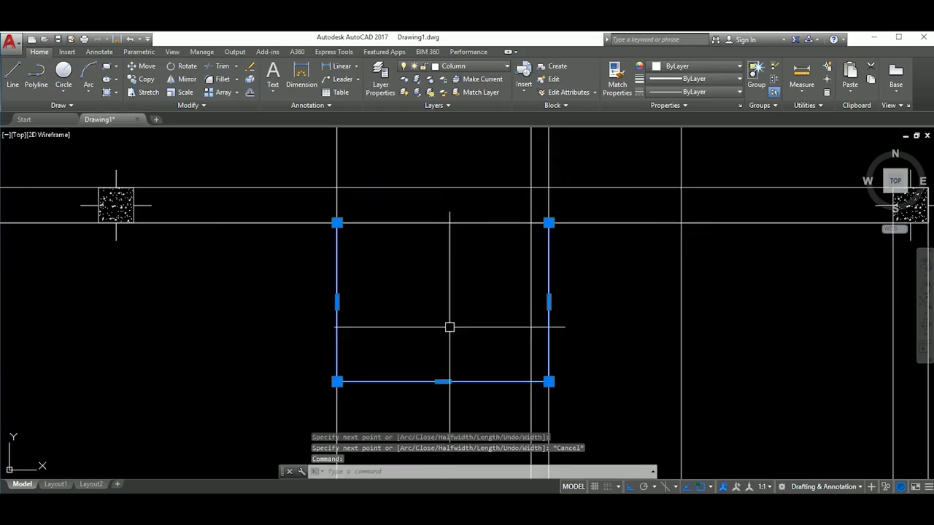
- Offset the recess outline 100 inward and erase the three construction lines
{"action": "type", "text": "o"}
{"action": "key", "text": "Return"}
{"action": "key", "text": "Return"}
{"action": "scroll", "coordinate": [515, 323], "scroll_direction": "down", "scroll_amount": 3}
{"action": "left_click_drag", "start_coordinate": [510, 313], "coordinate": [479, 324]}
{"action": "type", "text": "e"}
{"action": "key", "text": "Return"}
{"action": "scroll", "coordinate": [544, 316], "scroll_direction": "up", "scroll_amount": 2}
{"action": "scroll", "coordinate": [525, 316], "scroll_direction": "up", "scroll_amount": 2}
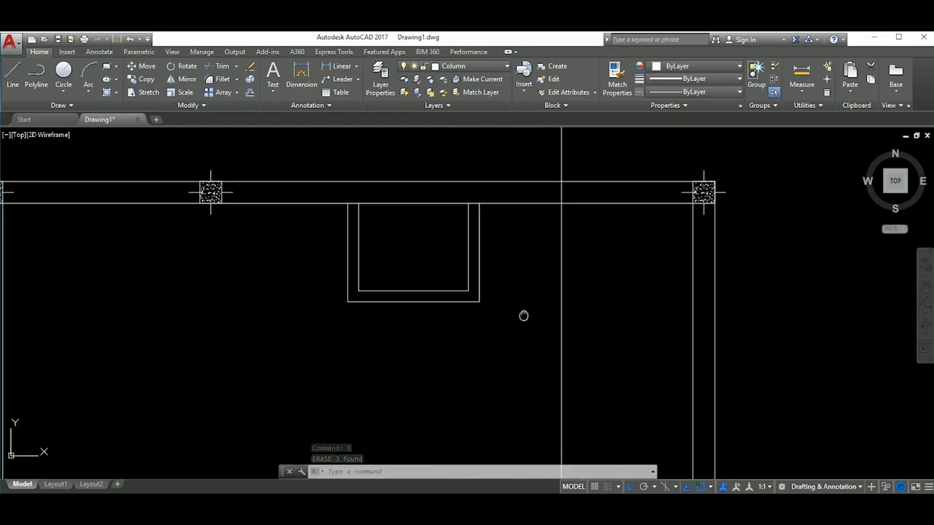
{"action": "scroll", "coordinate": [520, 317], "scroll_direction": "down", "scroll_amount": 2}
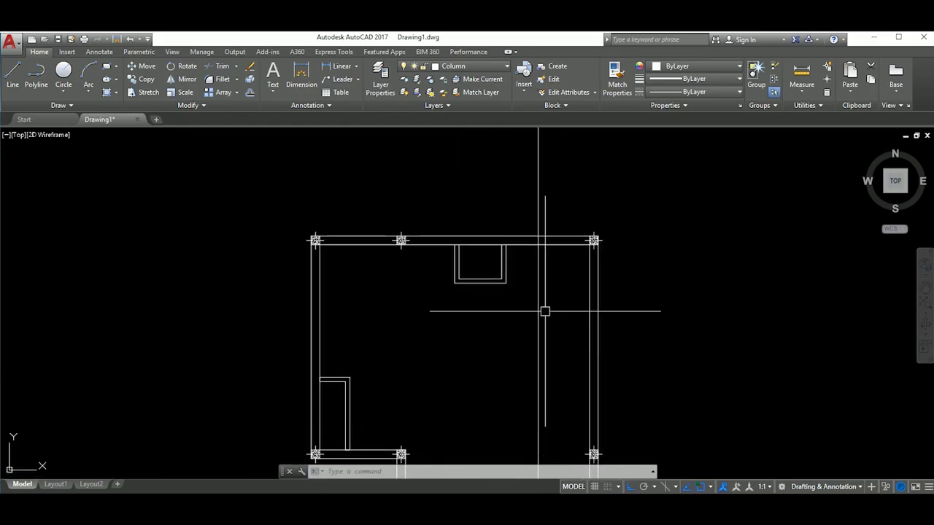
{"action": "scroll", "coordinate": [546, 317], "scroll_direction": "up", "scroll_amount": 2}
- Draw a line from the recess corner to the right wall
{"action": "type", "text": "l"}
{"action": "key", "text": "Return"}
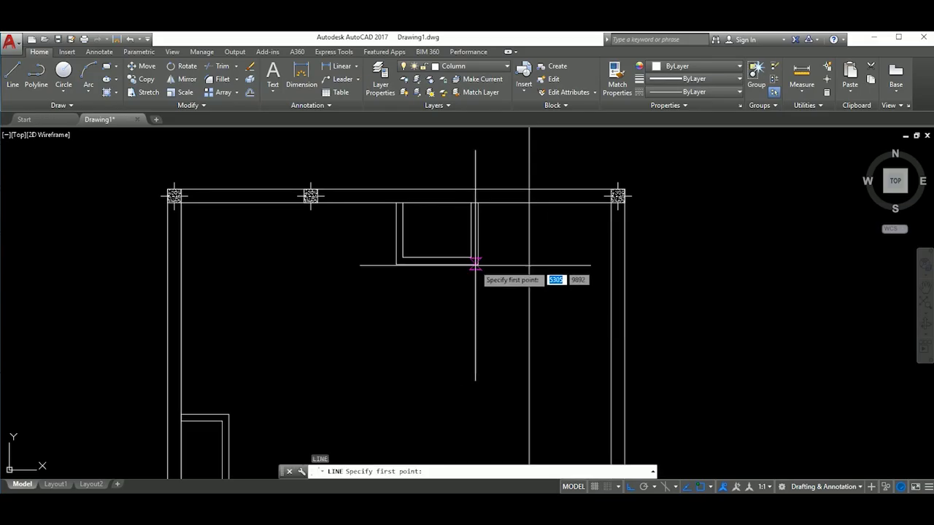
{"action": "left_click", "coordinate": [474, 260]}
{"action": "key", "text": "Escape"}
{"action": "scroll", "coordinate": [571, 286], "scroll_direction": "down", "scroll_amount": 3}
{"action": "left_click", "coordinate": [571, 274]}
{"action": "scroll", "coordinate": [570, 275], "scroll_direction": "up", "scroll_amount": 4}
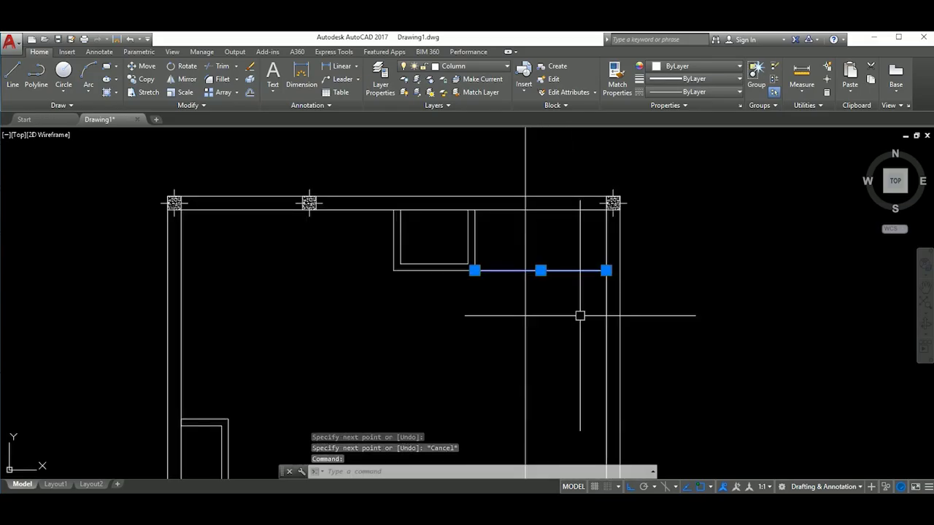
- Offset the short line 25 units three times to form stair treads
{"action": "key", "text": "Return"}
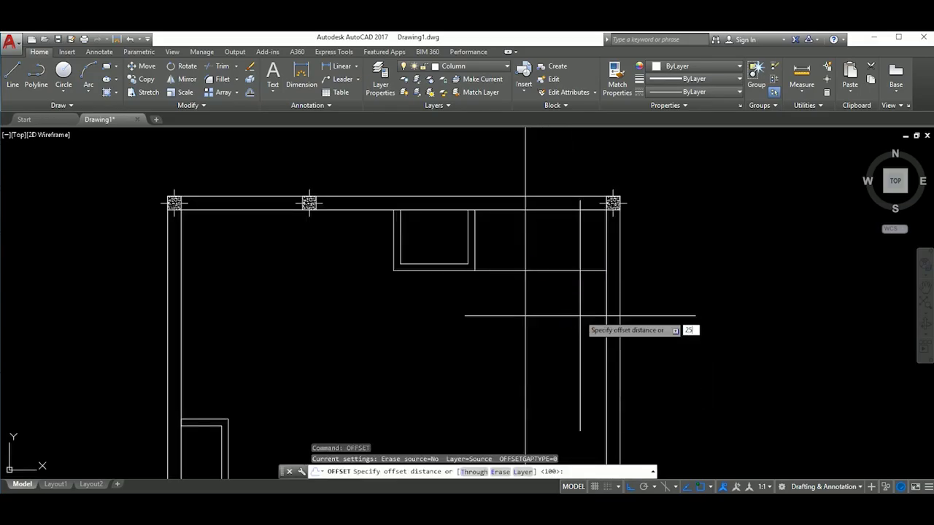
{"action": "key", "text": "Return"}
{"action": "left_click", "coordinate": [577, 305]}
{"action": "left_click", "coordinate": [586, 281]}
{"action": "left_click", "coordinate": [578, 337]}
{"action": "left_click", "coordinate": [587, 350]}
{"action": "left_click", "coordinate": [590, 355]}
{"action": "left_click", "coordinate": [598, 368]}
{"action": "scroll", "coordinate": [610, 361], "scroll_direction": "down", "scroll_amount": 2}
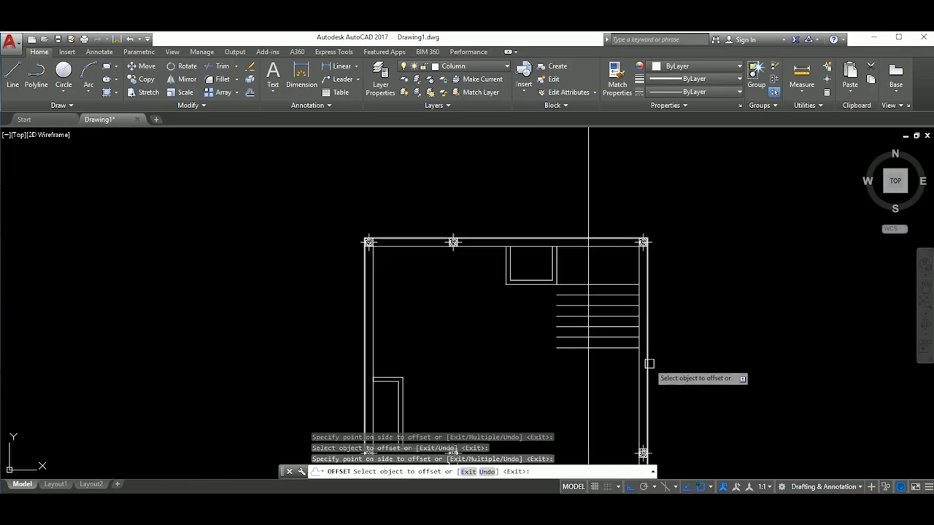
{"action": "scroll", "coordinate": [644, 373], "scroll_direction": "down", "scroll_amount": 2}
{"action": "key", "text": "Escape"}
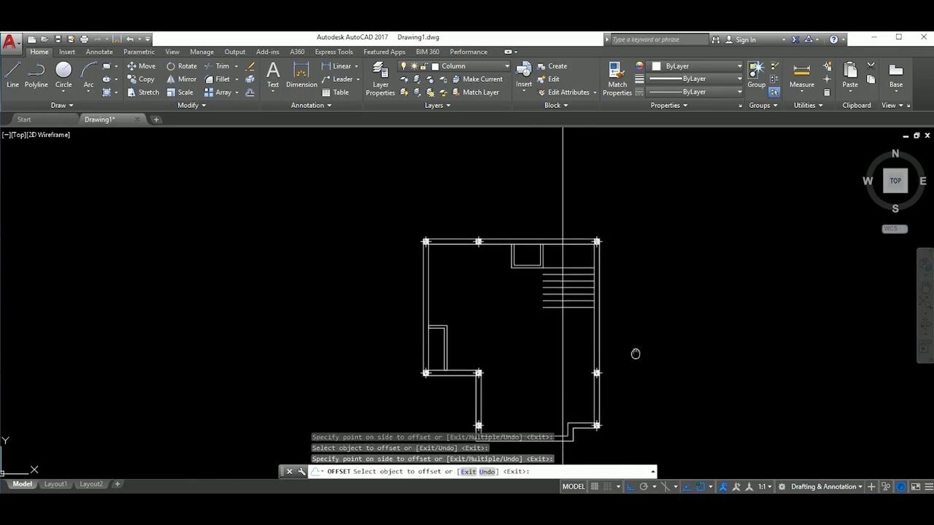
- Start and cancel a trim, then select the vertical construction line and stair lines
{"action": "scroll", "coordinate": [633, 351], "scroll_direction": "up", "scroll_amount": 3}
{"action": "left_click", "coordinate": [562, 356]}
{"action": "type", "text": "tr"}
{"action": "key", "text": "Return"}
{"action": "key", "text": "Escape"}
{"action": "scroll", "coordinate": [594, 334], "scroll_direction": "down", "scroll_amount": 2}
{"action": "scroll", "coordinate": [573, 358], "scroll_direction": "up", "scroll_amount": 1}
{"action": "left_click", "coordinate": [573, 359]}
{"action": "middle_click_drag", "start_coordinate": [573, 358], "coordinate": [625, 384]}
{"action": "key", "text": "Escape"}
{"action": "scroll", "coordinate": [625, 384], "scroll_direction": "up", "scroll_amount": 2}
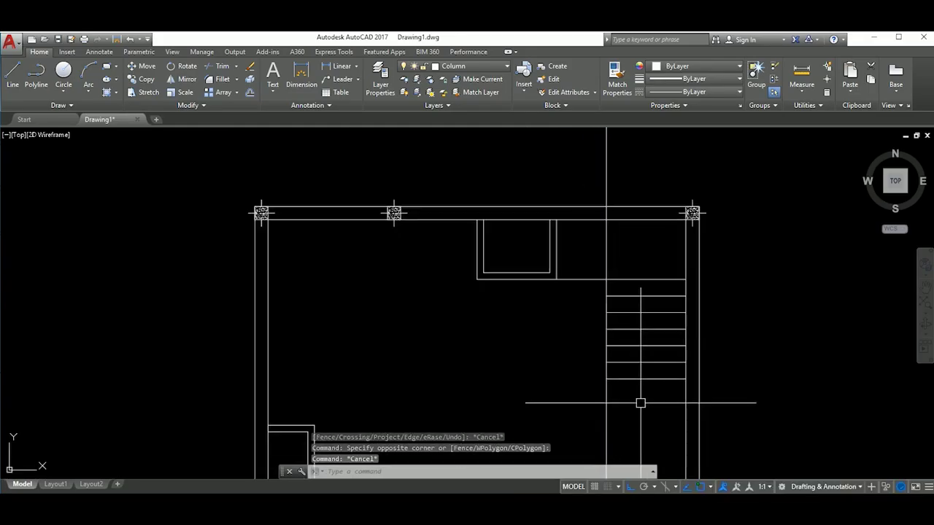
{"action": "type", "text": "pl"}
- Draw a polyline outline from the corner beside the stair, then erase the unwanted outline
{"action": "key", "text": "Return"}
{"action": "left_click", "coordinate": [609, 377]}
{"action": "scroll", "coordinate": [607, 291], "scroll_direction": "up", "scroll_amount": 3}
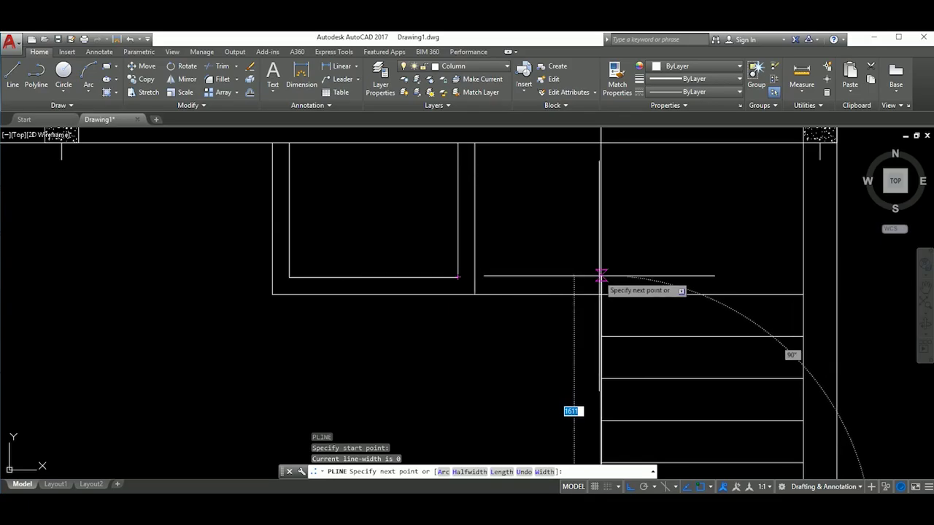
{"action": "scroll", "coordinate": [601, 299], "scroll_direction": "down", "scroll_amount": 2}
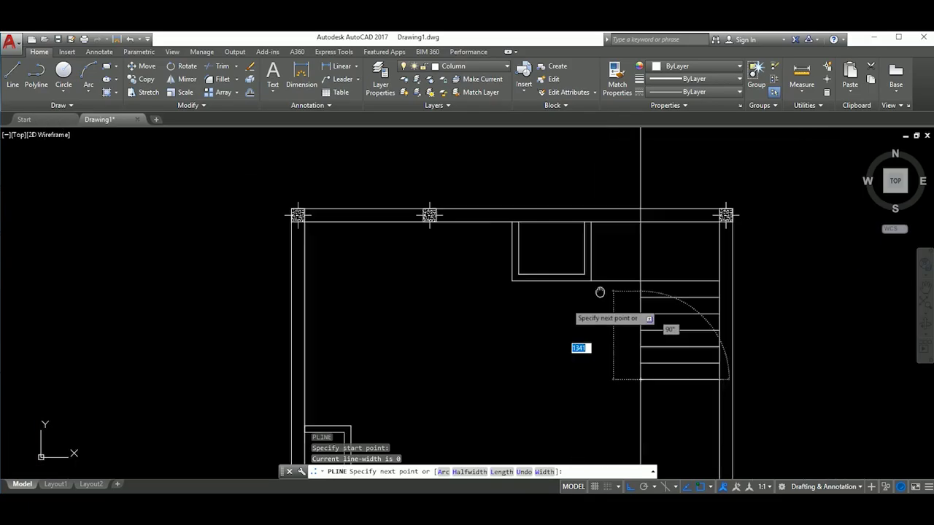
{"action": "scroll", "coordinate": [636, 299], "scroll_direction": "up", "scroll_amount": 2}
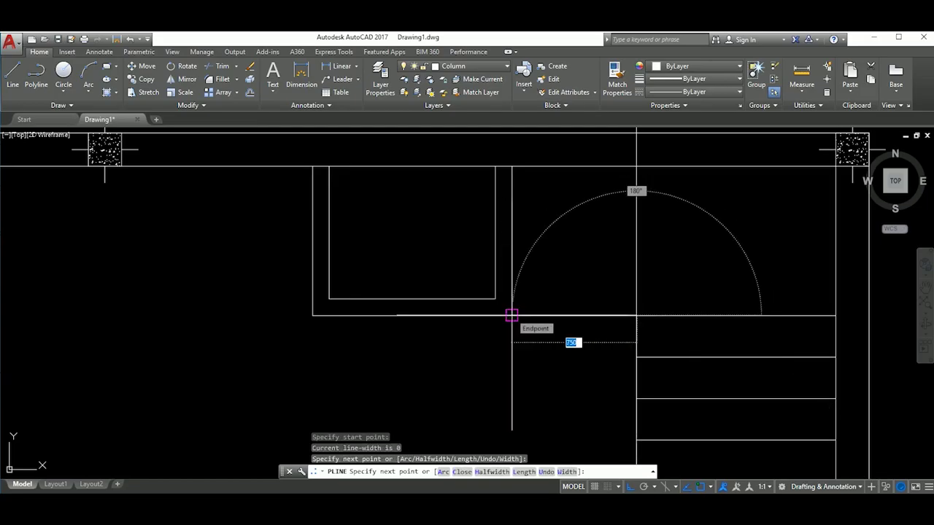
{"action": "key", "text": "Escape"}
{"action": "scroll", "coordinate": [510, 316], "scroll_direction": "up", "scroll_amount": 2}
{"action": "type", "text": "e"}
{"action": "key", "text": "Return"}
{"action": "scroll", "coordinate": [577, 305], "scroll_direction": "down", "scroll_amount": 1}
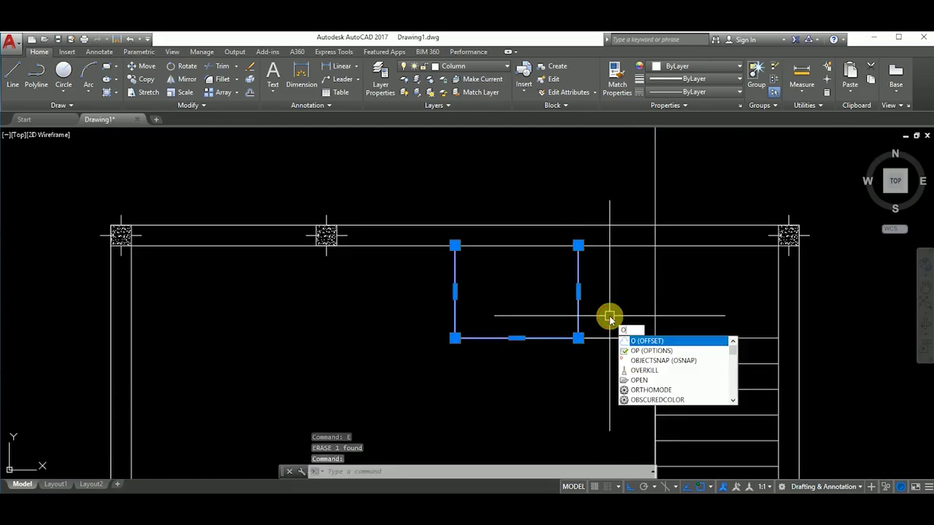
- Offset the U-shaped outline near the stair by 100 to form a double-line wall
{"action": "key", "text": "Return"}
{"action": "key", "text": "Return"}
{"action": "scroll", "coordinate": [609, 316], "scroll_direction": "up", "scroll_amount": 2}
{"action": "left_click", "coordinate": [629, 313]}
{"action": "key", "text": "Escape"}
{"action": "type", "text": "Of"}
- Trim the new wall lines and erase the long horizontal construction line
{"action": "key", "text": "Return"}
{"action": "key", "text": "Return"}
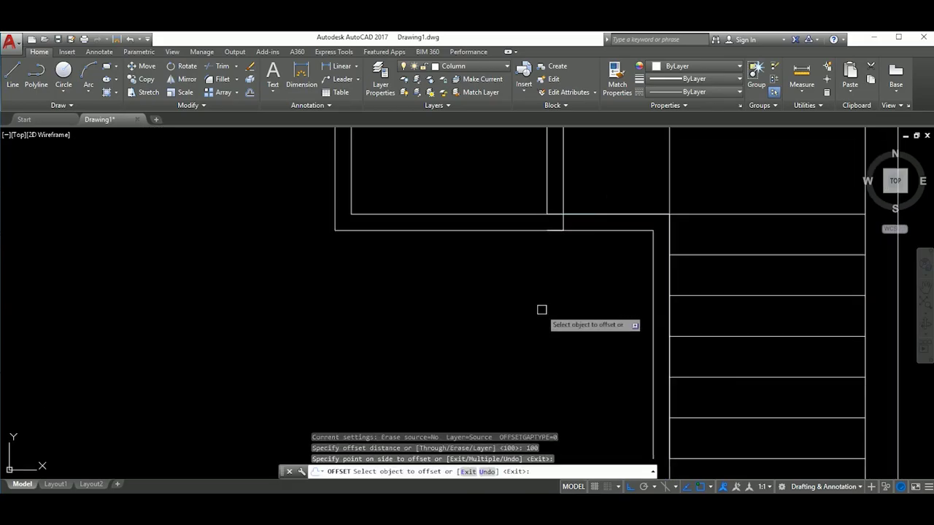
{"action": "key", "text": "Escape"}
{"action": "type", "text": "tr"}
{"action": "key", "text": "Return"}
{"action": "key", "text": "Escape"}
{"action": "left_click", "coordinate": [618, 250]}
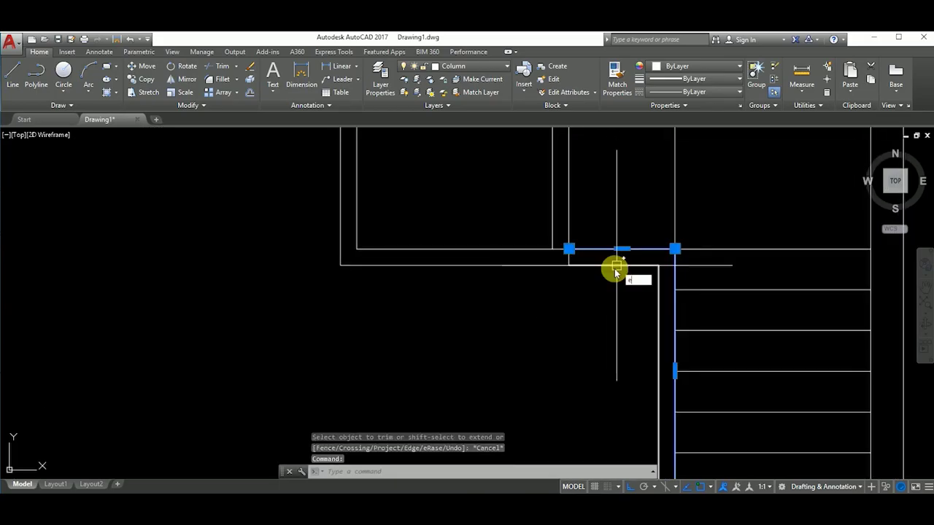
{"action": "type", "text": "e"}
{"action": "key", "text": "Return"}
- Remove the extra line segment and another stray line left near the stair
{"action": "left_click", "coordinate": [621, 250]}
{"action": "type", "text": "o"}
{"action": "key", "text": "Return"}
{"action": "key", "text": "Escape"}
{"action": "scroll", "coordinate": [633, 241], "scroll_direction": "down", "scroll_amount": 3}
{"action": "type", "text": "e"}
{"action": "key", "text": "Return"}
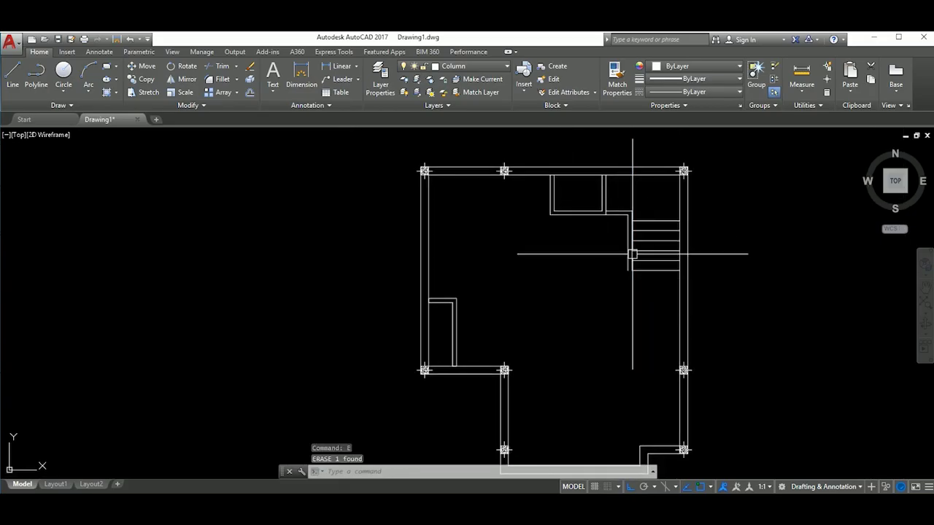
{"action": "scroll", "coordinate": [632, 248], "scroll_direction": "up", "scroll_amount": 4}
{"action": "scroll", "coordinate": [642, 333], "scroll_direction": "up", "scroll_amount": 5}
- Select the stair lines together with the nearby walls
{"action": "type", "text": "l"}
{"action": "key", "text": "Return"}
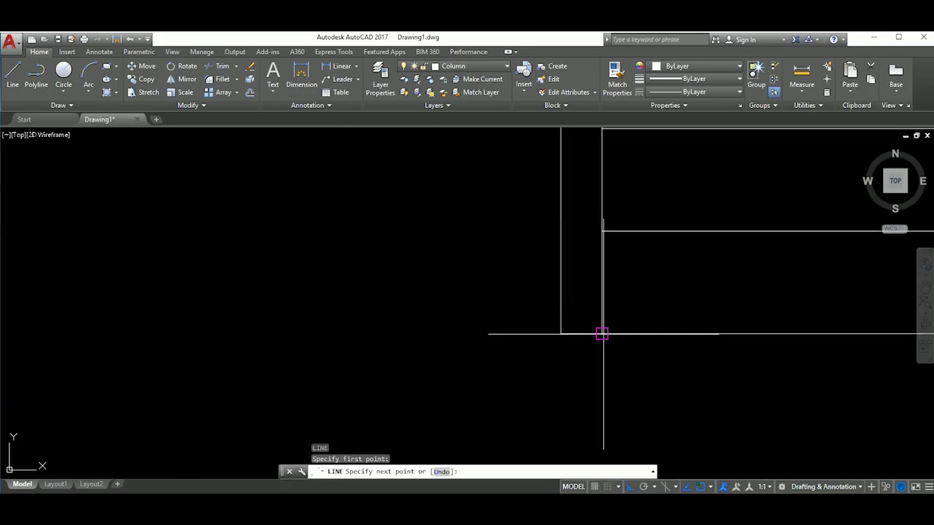
{"action": "key", "text": "Escape"}
{"action": "scroll", "coordinate": [628, 353], "scroll_direction": "down", "scroll_amount": 3}
{"action": "scroll", "coordinate": [627, 352], "scroll_direction": "up", "scroll_amount": 3}
{"action": "left_click_drag", "start_coordinate": [620, 269], "coordinate": [613, 327]}
{"action": "scroll", "coordinate": [615, 353], "scroll_direction": "up", "scroll_amount": 2}
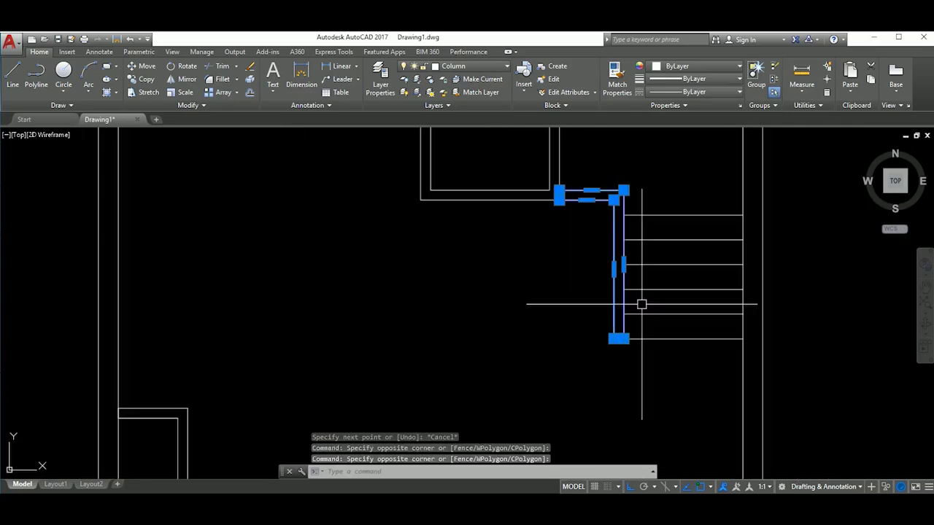
{"action": "scroll", "coordinate": [615, 353], "scroll_direction": "down", "scroll_amount": 3}
{"action": "left_click_drag", "start_coordinate": [577, 230], "coordinate": [562, 236]}
{"action": "scroll", "coordinate": [552, 182], "scroll_direction": "down", "scroll_amount": 2}
{"action": "left_click_drag", "start_coordinate": [532, 176], "coordinate": [448, 198]}
{"action": "scroll", "coordinate": [652, 294], "scroll_direction": "up", "scroll_amount": 3}
{"action": "scroll", "coordinate": [652, 293], "scroll_direction": "down", "scroll_amount": 3}
{"action": "scroll", "coordinate": [678, 314], "scroll_direction": "up", "scroll_amount": 2}
{"action": "left_click", "coordinate": [467, 65]}
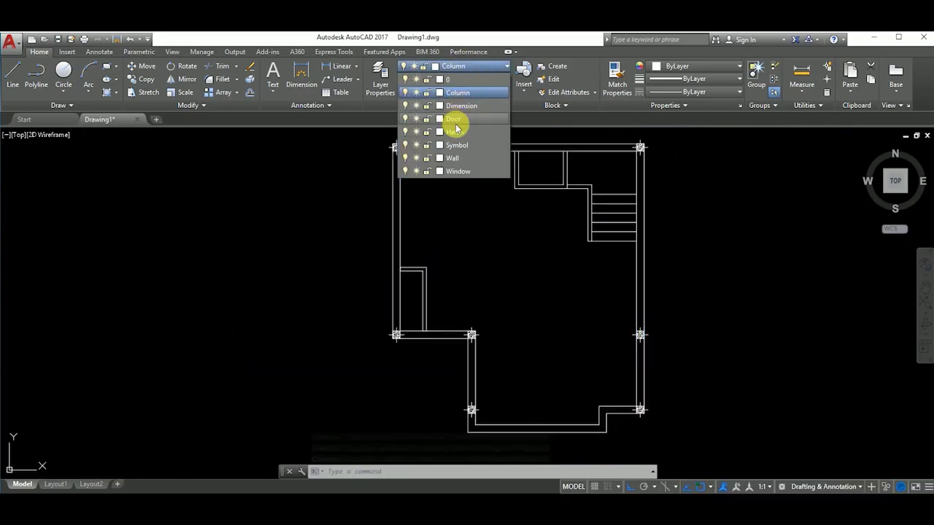
- Close the layer list, then select and clear the stair treads
{"action": "left_click", "coordinate": [455, 158]}
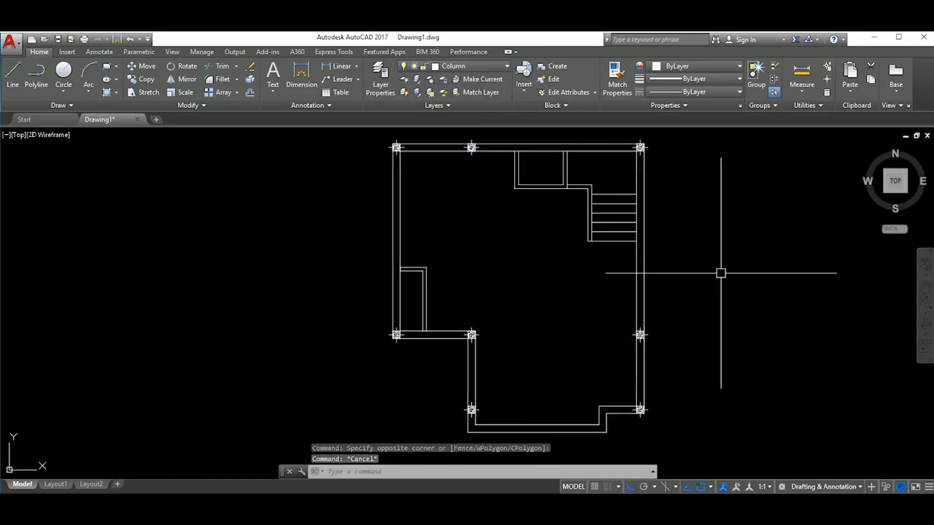
{"action": "left_click_drag", "start_coordinate": [651, 247], "coordinate": [649, 244]}
{"action": "scroll", "coordinate": [757, 302], "scroll_direction": "up", "scroll_amount": 2}
{"action": "scroll", "coordinate": [713, 309], "scroll_direction": "down", "scroll_amount": 2}
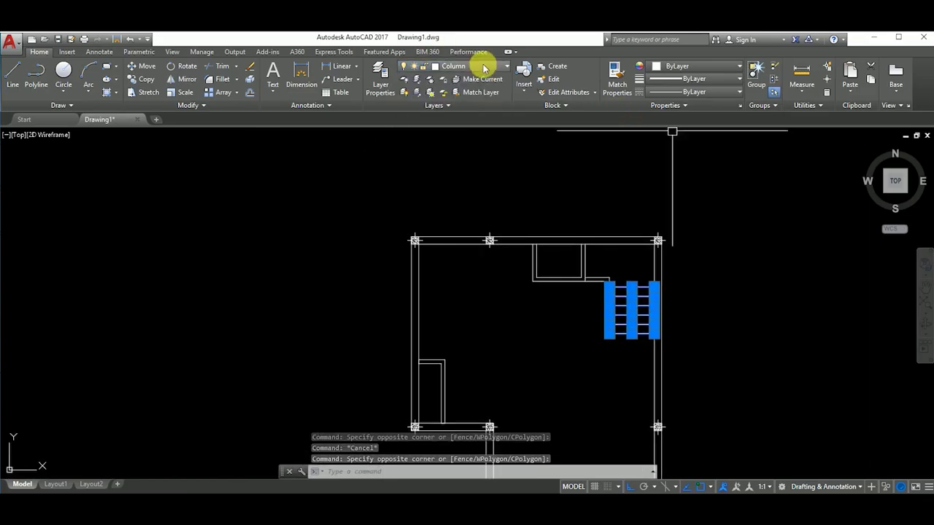
{"action": "key", "text": "Escape"}
- Create a layer named Stair with a 0.30 mm lineweight in Layer Properties (LA)
{"action": "type", "text": "la"}
{"action": "key", "text": "Return"}
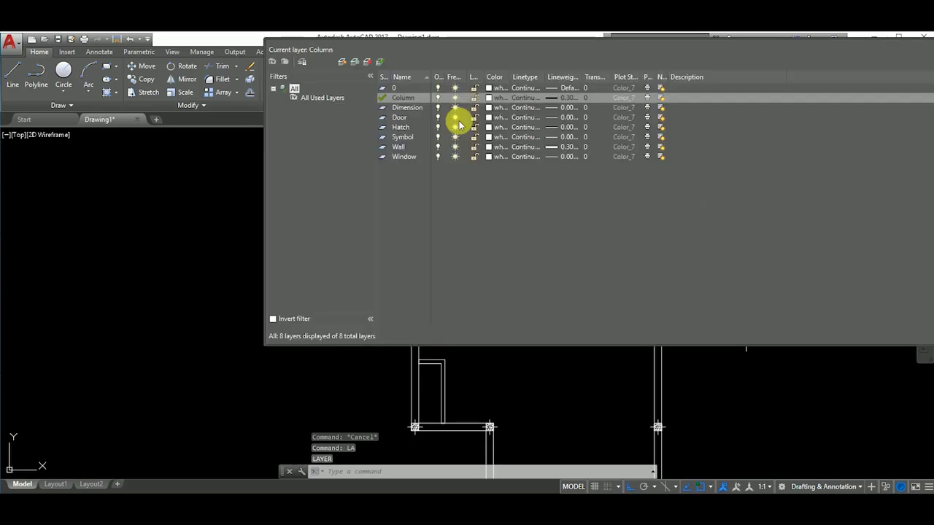
{"action": "left_click", "coordinate": [342, 61]}
{"action": "type", "text": "S"}
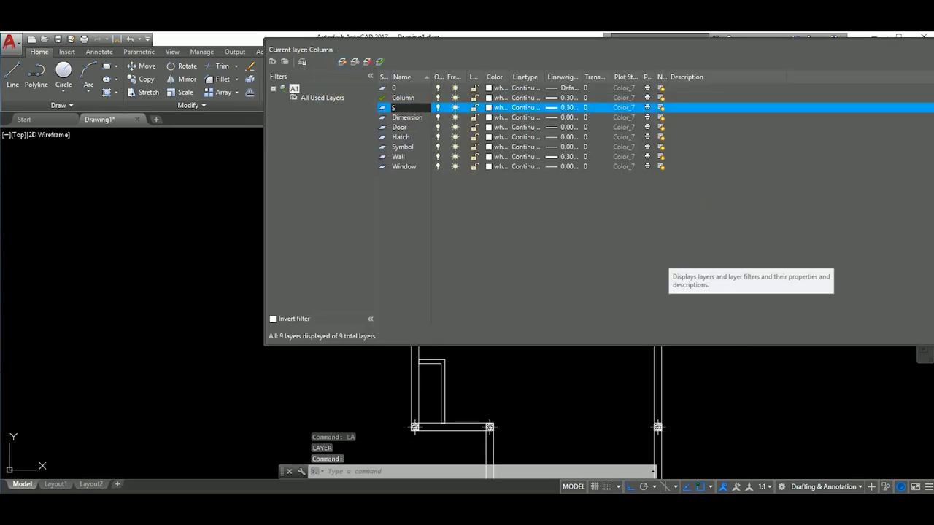
{"action": "left_click", "coordinate": [541, 109]}
{"action": "scroll", "coordinate": [491, 167], "scroll_direction": "down", "scroll_amount": 3}
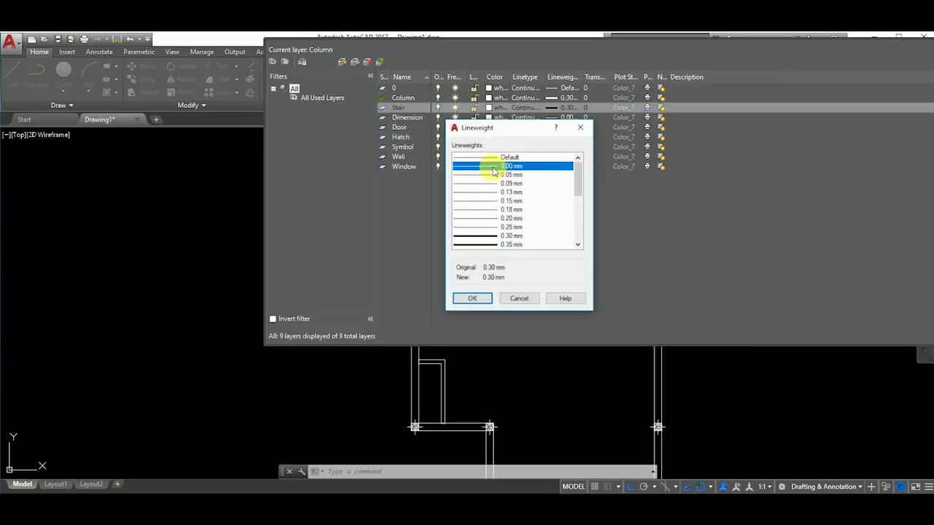
{"action": "left_click", "coordinate": [475, 296]}
{"action": "scroll", "coordinate": [583, 306], "scroll_direction": "up", "scroll_amount": 8}
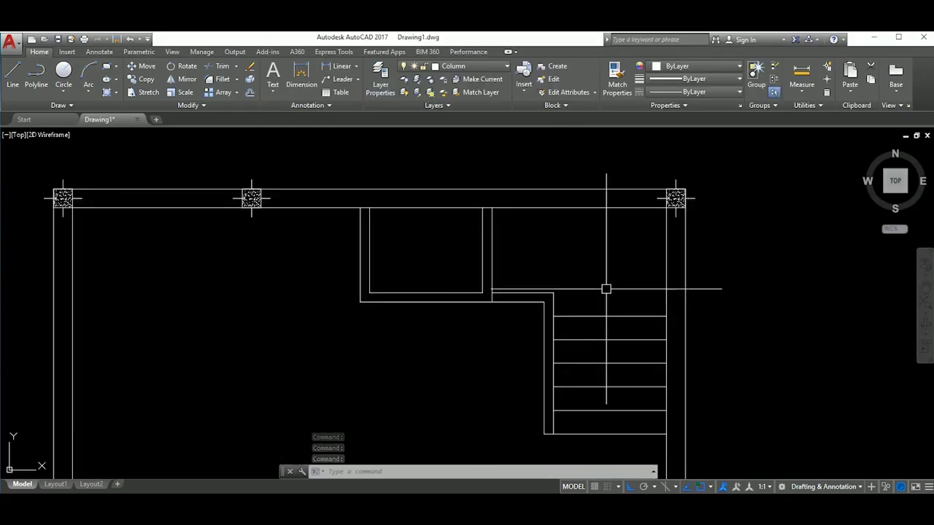
- Move the selected stair lines onto the Stair layer
{"action": "scroll", "coordinate": [566, 306], "scroll_direction": "up", "scroll_amount": 2}
{"action": "scroll", "coordinate": [558, 310], "scroll_direction": "down", "scroll_amount": 4}
{"action": "left_click_drag", "start_coordinate": [555, 263], "coordinate": [686, 365]}
{"action": "left_click", "coordinate": [470, 66]}
{"action": "left_click", "coordinate": [466, 149]}
{"action": "key", "text": "Escape"}
{"action": "scroll", "coordinate": [565, 205], "scroll_direction": "up", "scroll_amount": 2}
- Draw a vertical line beside the stair and offset a copy 250 away
{"action": "type", "text": "l"}
{"action": "key", "text": "Return"}
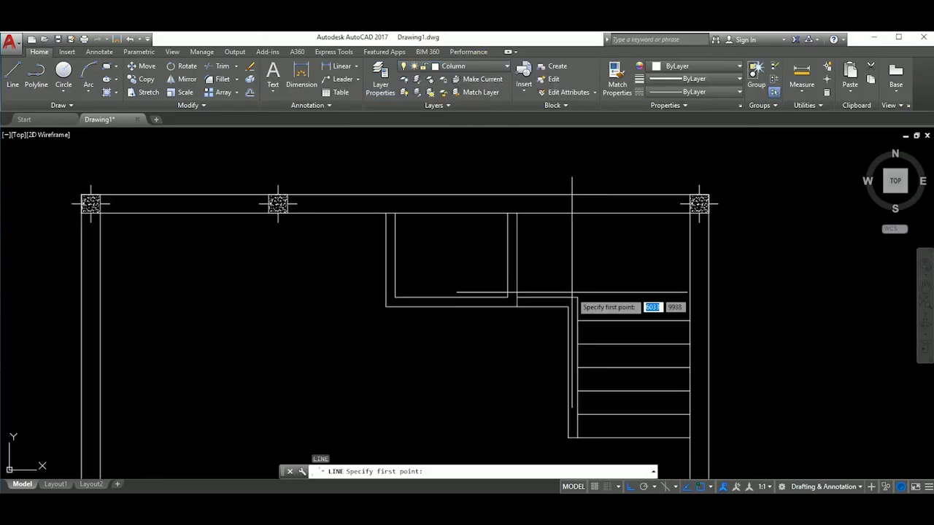
{"action": "key", "text": "Escape"}
{"action": "left_click_drag", "start_coordinate": [609, 248], "coordinate": [573, 263]}
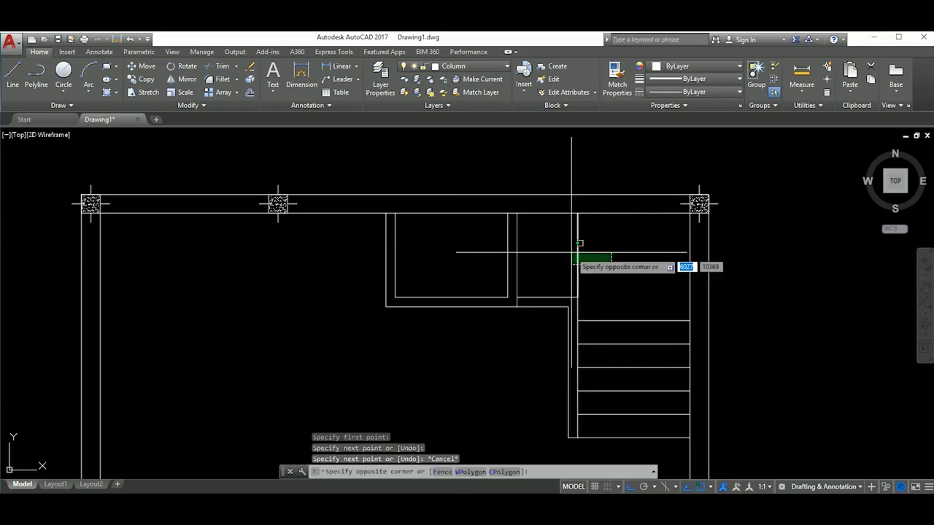
{"action": "type", "text": "o"}
{"action": "key", "text": "Return"}
{"action": "type", "text": "50"}
{"action": "key", "text": "Return"}
{"action": "left_click", "coordinate": [542, 267]}
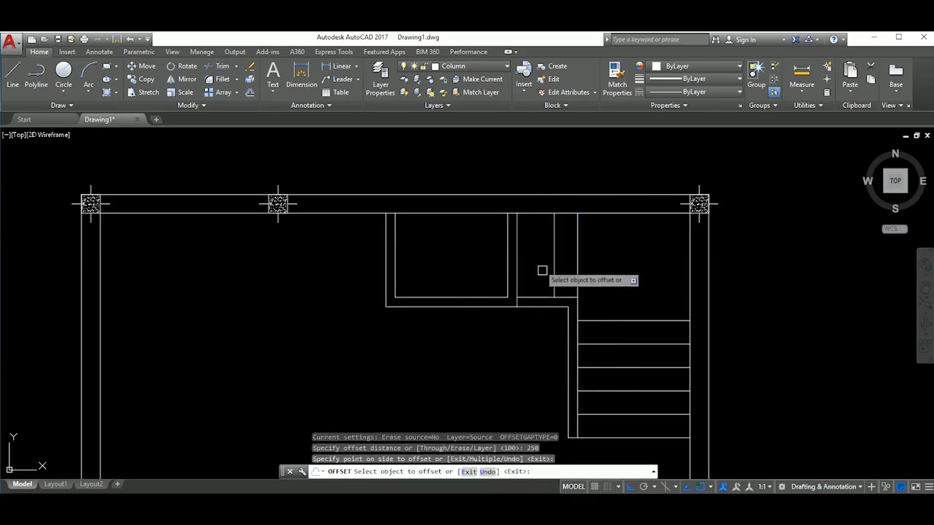
{"action": "key", "text": "Escape"}
- Draw a diagonal line from the top-right corner down-left across the stair
{"action": "scroll", "coordinate": [533, 259], "scroll_direction": "up", "scroll_amount": 2}
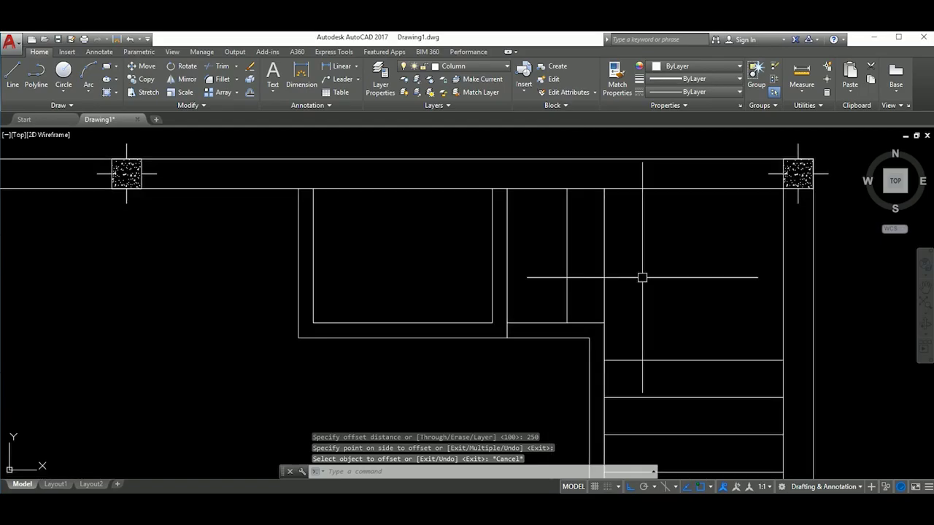
{"action": "left_click_drag", "start_coordinate": [612, 259], "coordinate": [558, 267]}
{"action": "left_click", "coordinate": [470, 66]}
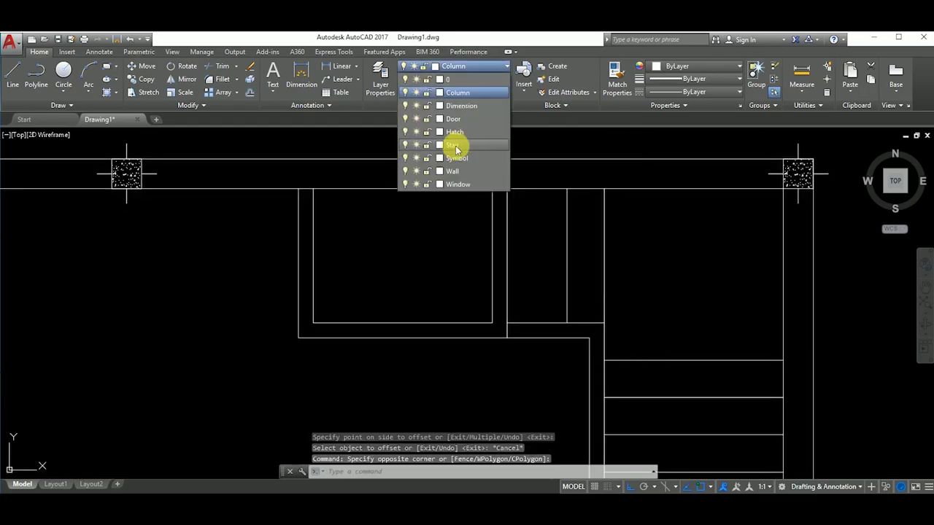
{"action": "key", "text": "Escape"}
{"action": "type", "text": "l"}
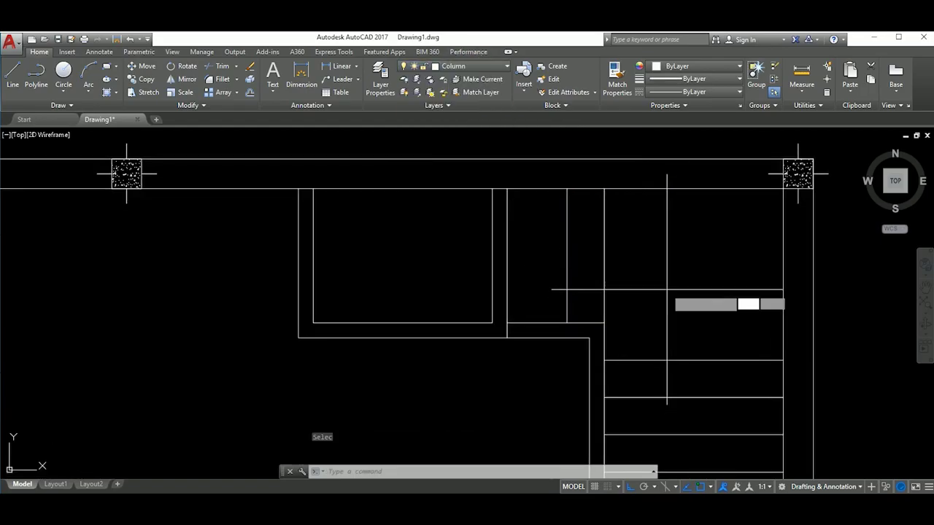
{"action": "key", "text": "Return"}
{"action": "left_click", "coordinate": [603, 191]}
{"action": "left_click", "coordinate": [535, 323]}
{"action": "key", "text": "Escape"}
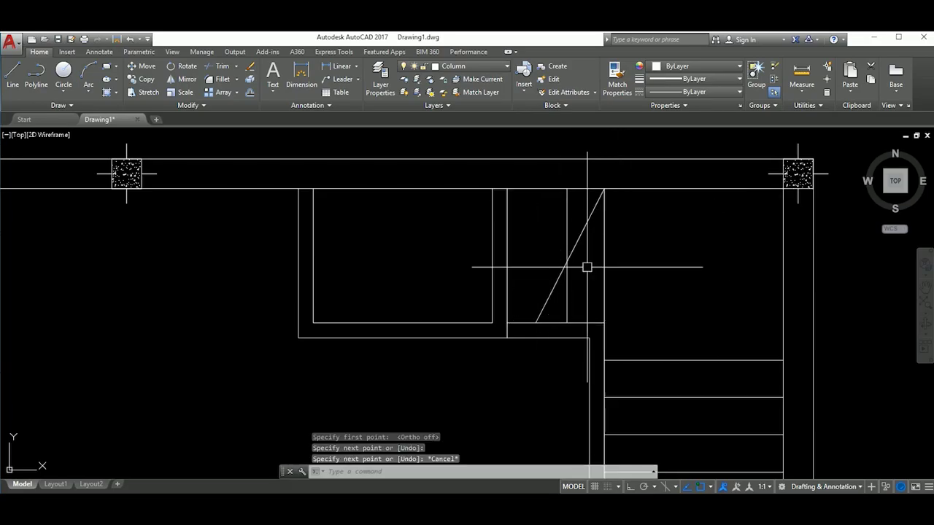
- Draw a zigzag polyline starting on the diagonal line as the break mark
{"action": "scroll", "coordinate": [589, 262], "scroll_direction": "up", "scroll_amount": 2}
{"action": "type", "text": "pl"}
{"action": "key", "text": "Return"}
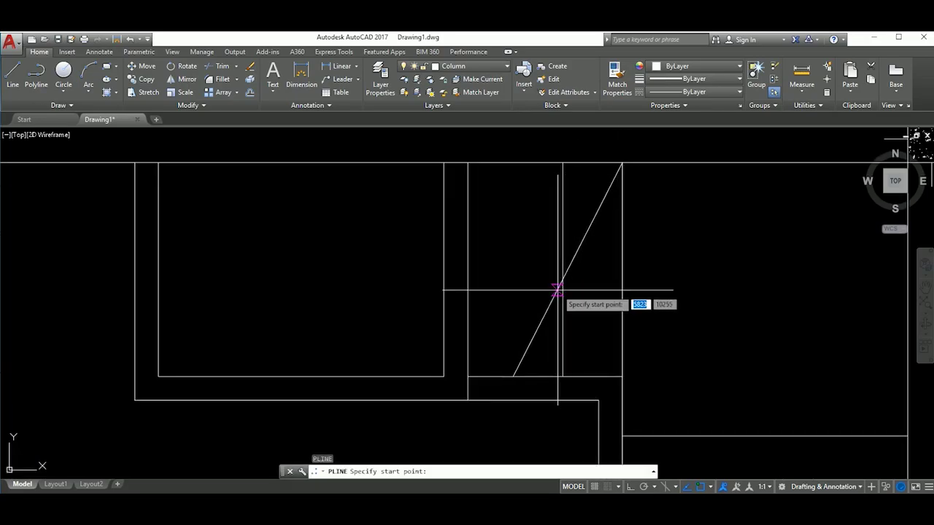
{"action": "left_click", "coordinate": [563, 279]}
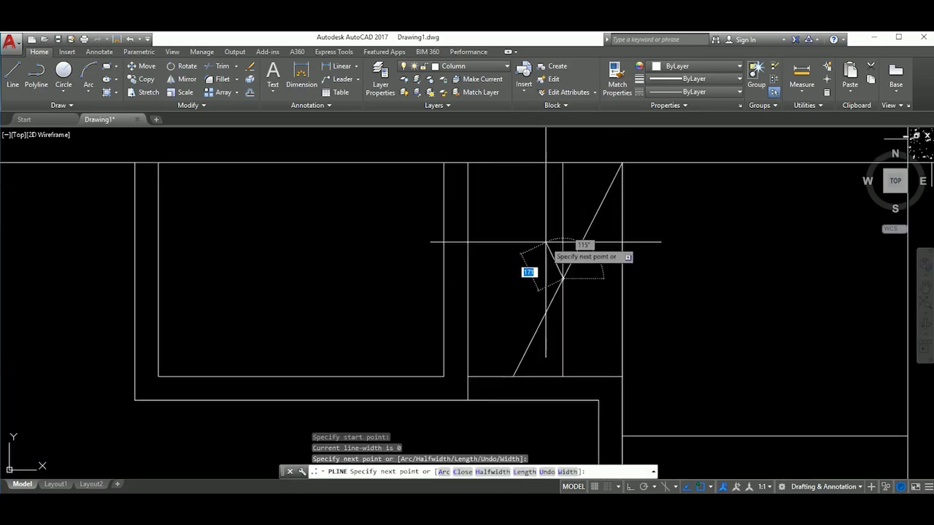
{"action": "scroll", "coordinate": [559, 277], "scroll_direction": "up", "scroll_amount": 2}
{"action": "scroll", "coordinate": [526, 234], "scroll_direction": "up", "scroll_amount": 2}
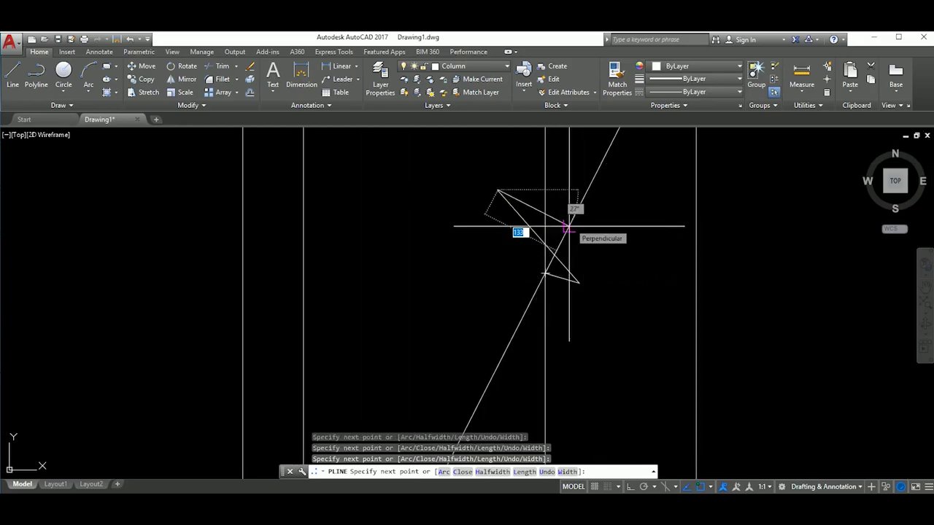
{"action": "key", "text": "Escape"}
{"action": "scroll", "coordinate": [547, 248], "scroll_direction": "down", "scroll_amount": 2}
- Trim the stair lines against the break line using all objects as cutting edges
{"action": "type", "text": "tr"}
{"action": "key", "text": "Return"}
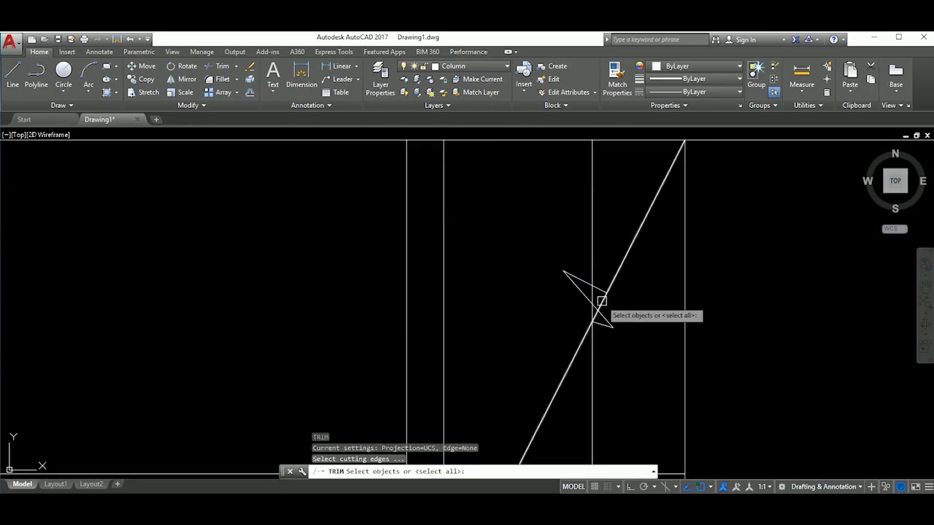
{"action": "key", "text": "Return"}
{"action": "scroll", "coordinate": [586, 311], "scroll_direction": "up", "scroll_amount": 2}
{"action": "scroll", "coordinate": [613, 314], "scroll_direction": "down", "scroll_amount": 2}
{"action": "key", "text": "Escape"}
{"action": "scroll", "coordinate": [632, 309], "scroll_direction": "down", "scroll_amount": 2}
{"action": "scroll", "coordinate": [632, 309], "scroll_direction": "down", "scroll_amount": 1}
{"action": "mouse_move", "coordinate": [667, 358]}
{"action": "middle_mouse_down"}
{"action": "mouse_move", "coordinate": [666, 313]}
{"action": "mouse_move", "coordinate": [604, 297]}
{"action": "middle_mouse_up"}
{"action": "scroll", "coordinate": [674, 320], "scroll_direction": "down", "scroll_amount": 2}
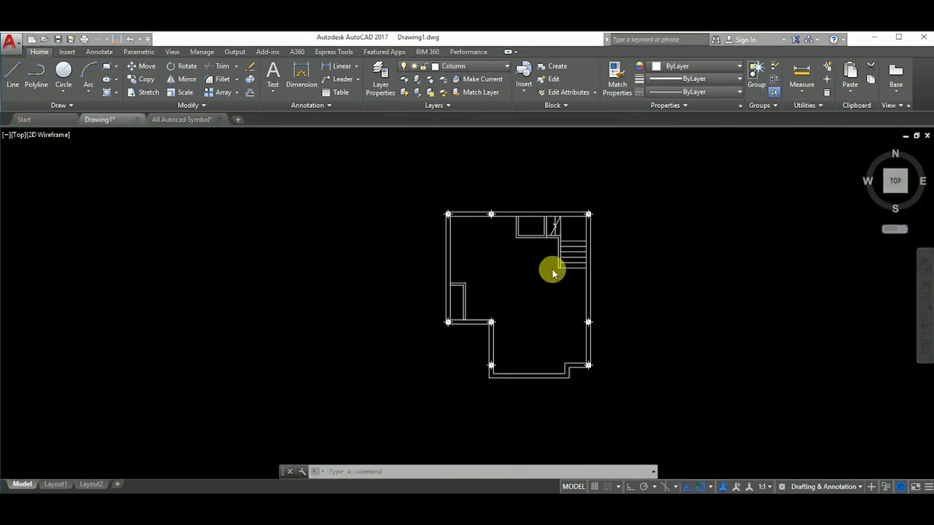
- Zoom to the whole drawing, turn ortho on, and put the furniture on the Symbol layer
{"action": "scroll", "coordinate": [573, 281], "scroll_direction": "down", "scroll_amount": 2}
{"action": "type", "text": "z"}
{"action": "key", "text": "Return"}
{"action": "type", "text": "a"}
{"action": "key", "text": "Return"}
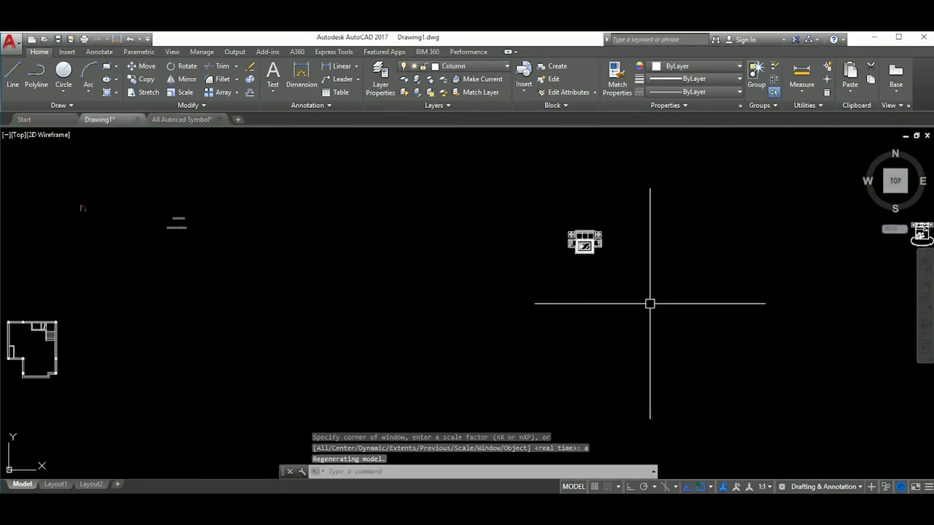
{"action": "scroll", "coordinate": [548, 254], "scroll_direction": "down", "scroll_amount": 2}
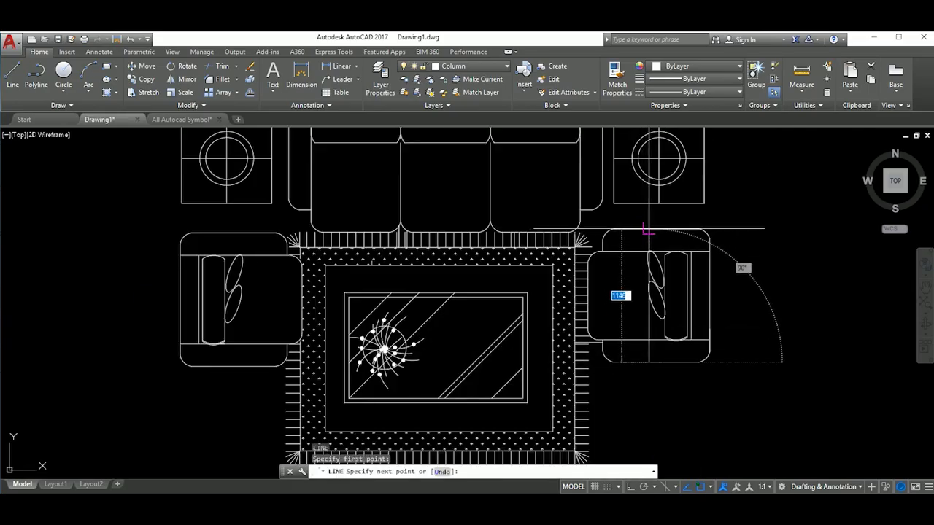
{"action": "left_click", "coordinate": [635, 488]}
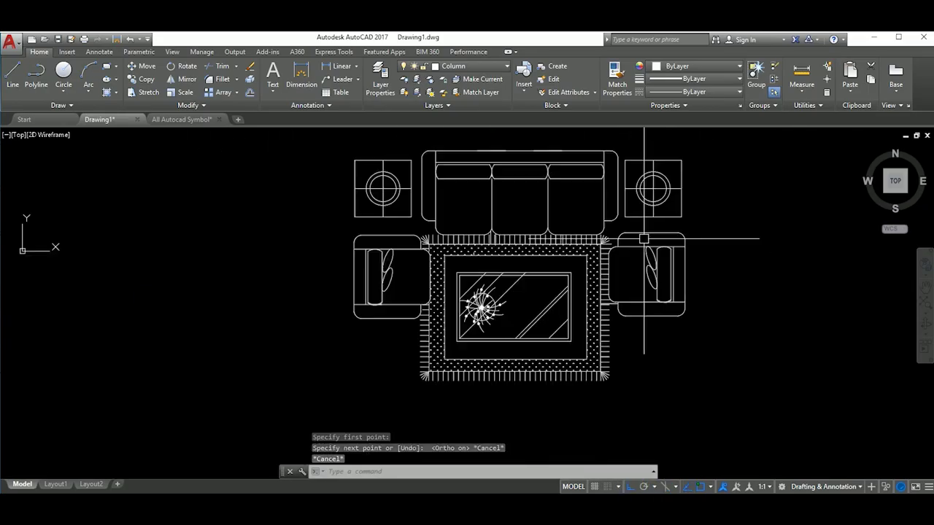
{"action": "left_click", "coordinate": [458, 129]}
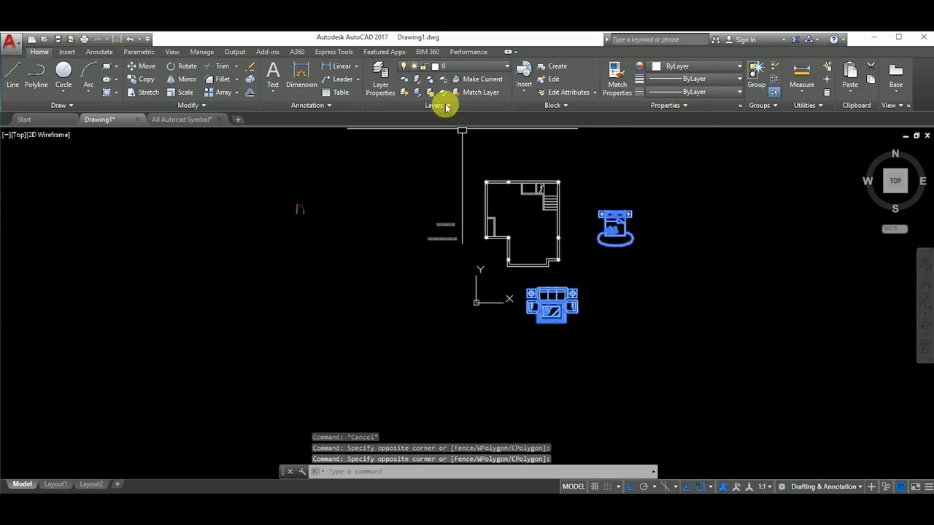
{"action": "left_click", "coordinate": [452, 66]}
{"action": "left_click", "coordinate": [457, 170]}
- Window-select the sofa set and start defining a block from it
{"action": "scroll", "coordinate": [584, 306], "scroll_direction": "up", "scroll_amount": 2}
{"action": "left_click", "coordinate": [484, 281]}
{"action": "left_click", "coordinate": [564, 332]}
{"action": "type", "text": "b"}
{"action": "key", "text": "Return"}
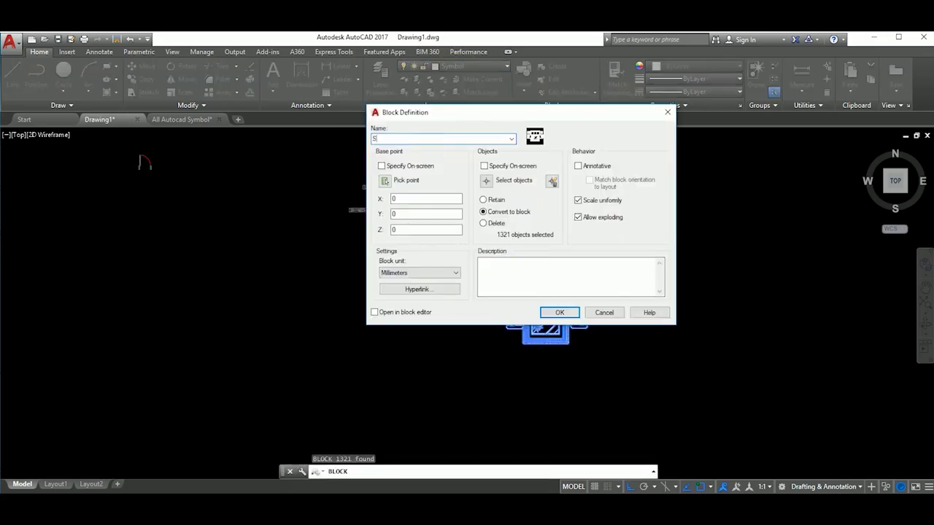
- Define the sofa set as a block, with its base point beside the set
{"action": "left_click", "coordinate": [386, 180]}
{"action": "left_click", "coordinate": [503, 328]}
{"action": "left_click", "coordinate": [560, 312]}
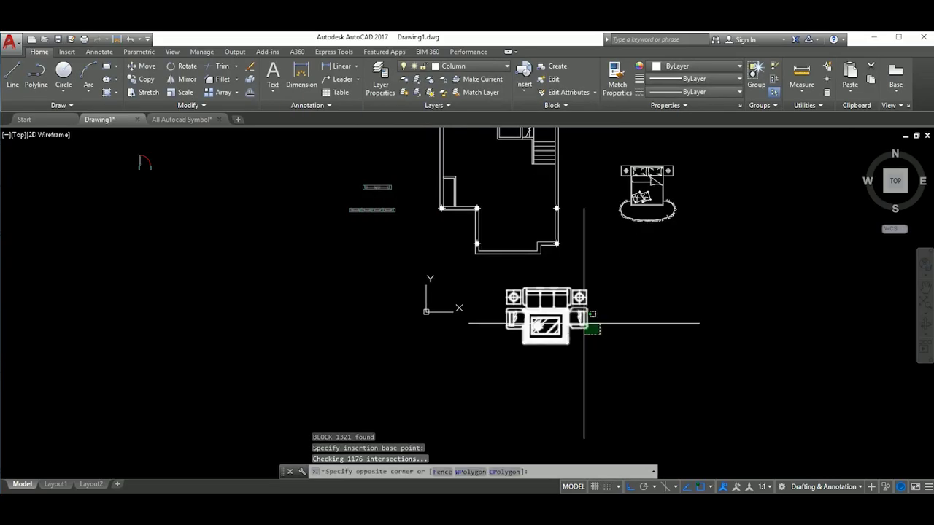
- Scale the sofa block with SC by reference to a new length of 600
{"action": "scroll", "coordinate": [590, 319], "scroll_direction": "up", "scroll_amount": 3}
{"action": "type", "text": "sc"}
{"action": "key", "text": "Return"}
{"action": "left_click", "coordinate": [555, 353]}
{"action": "type", "text": "r"}
{"action": "key", "text": "Return"}
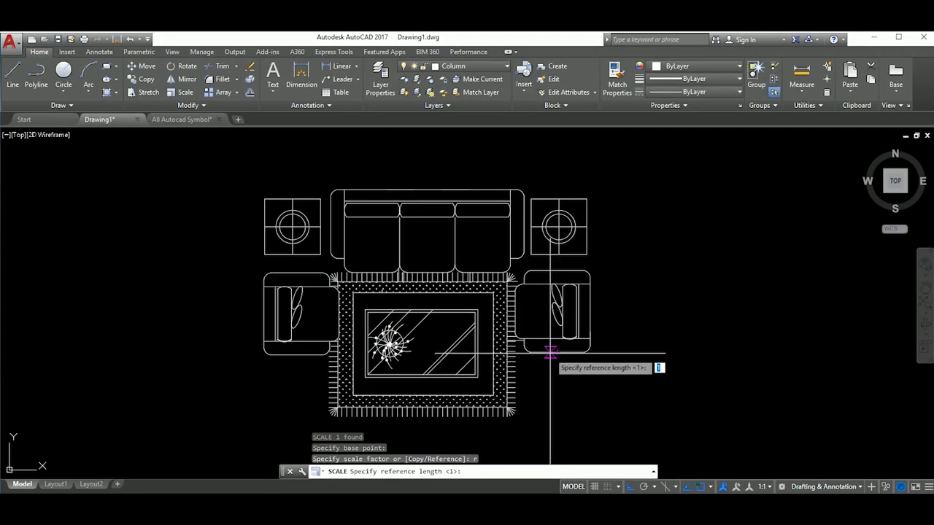
{"action": "left_click", "coordinate": [557, 353]}
{"action": "left_click", "coordinate": [557, 272]}
{"action": "key", "text": "Return"}
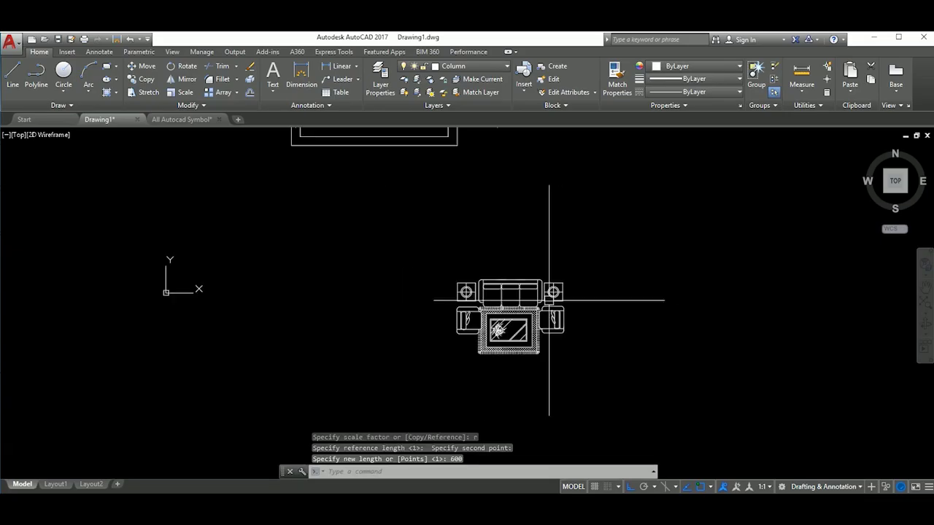
- Rotate the sofa block and move it inside the room
{"action": "scroll", "coordinate": [621, 325], "scroll_direction": "up", "scroll_amount": 3}
{"action": "left_click", "coordinate": [537, 329]}
{"action": "key", "text": "Return"}
{"action": "type", "text": "m"}
{"action": "key", "text": "Return"}
{"action": "left_click", "coordinate": [623, 275]}
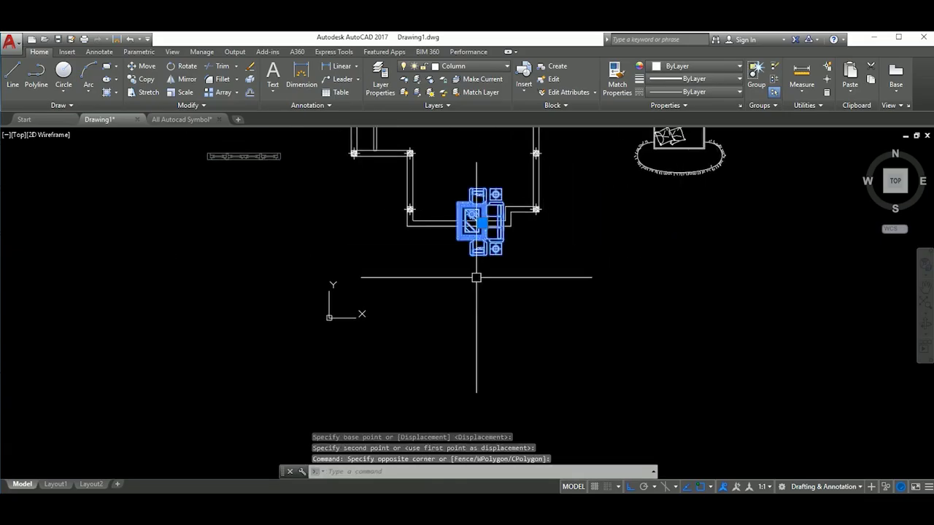
{"action": "left_click", "coordinate": [488, 208]}
- Reposition the sofa set against the room's right wall
{"action": "scroll", "coordinate": [547, 302], "scroll_direction": "up", "scroll_amount": 2}
{"action": "scroll", "coordinate": [511, 292], "scroll_direction": "up", "scroll_amount": 3}
{"action": "left_click", "coordinate": [558, 328]}
{"action": "left_click", "coordinate": [504, 277]}
{"action": "key", "text": "Return"}
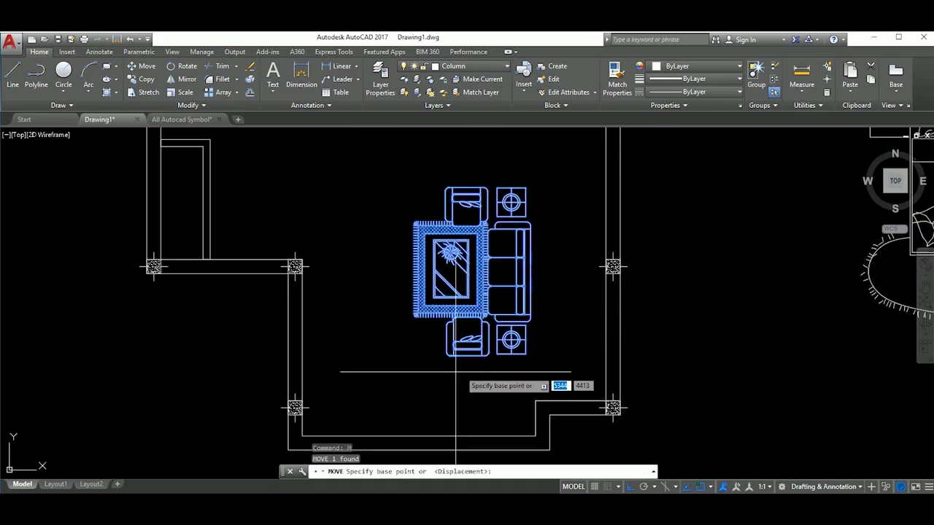
{"action": "left_click", "coordinate": [496, 369]}
{"action": "left_click", "coordinate": [499, 365]}
- Move the sofa set once more to its final spot in the room
{"action": "scroll", "coordinate": [499, 277], "scroll_direction": "down", "scroll_amount": 3}
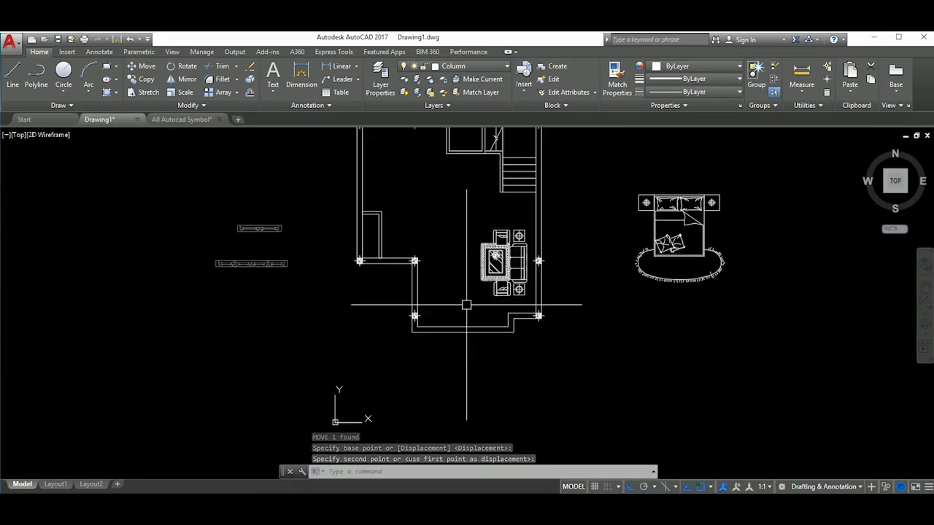
{"action": "scroll", "coordinate": [499, 277], "scroll_direction": "down", "scroll_amount": 2}
{"action": "left_click", "coordinate": [479, 260]}
{"action": "scroll", "coordinate": [479, 260], "scroll_direction": "up", "scroll_amount": 4}
{"action": "type", "text": "m"}
{"action": "key", "text": "Return"}
{"action": "left_click", "coordinate": [668, 334]}
{"action": "left_click", "coordinate": [664, 312]}
{"action": "scroll", "coordinate": [642, 313], "scroll_direction": "down", "scroll_amount": 2}
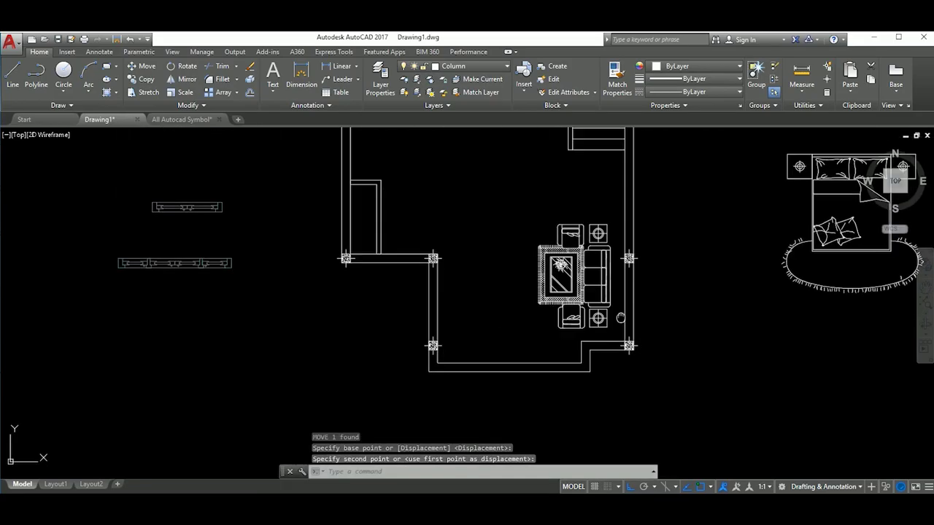
- Centre the floor plan in view and select the lower window block
{"action": "scroll", "coordinate": [686, 333], "scroll_direction": "down", "scroll_amount": 1}
{"action": "scroll", "coordinate": [659, 327], "scroll_direction": "up", "scroll_amount": 2}
{"action": "scroll", "coordinate": [616, 318], "scroll_direction": "down", "scroll_amount": 2}
{"action": "scroll", "coordinate": [617, 319], "scroll_direction": "down", "scroll_amount": 1}
{"action": "middle_click_drag", "start_coordinate": [617, 319], "coordinate": [544, 266]}
{"action": "scroll", "coordinate": [540, 297], "scroll_direction": "up", "scroll_amount": 4}
{"action": "scroll", "coordinate": [528, 293], "scroll_direction": "down", "scroll_amount": 4}
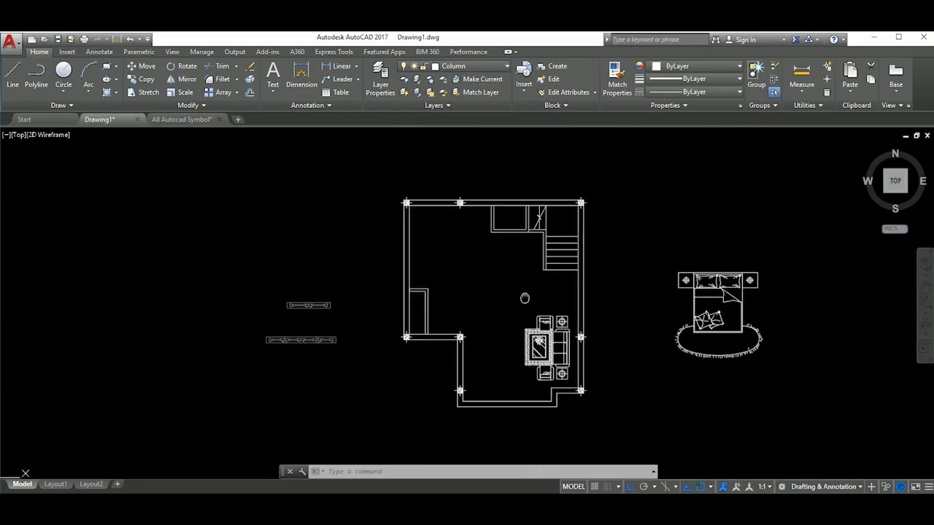
{"action": "left_click", "coordinate": [362, 366]}
- Move the window block into the plan's bottom wall
{"action": "scroll", "coordinate": [314, 350], "scroll_direction": "up", "scroll_amount": 3}
{"action": "type", "text": "m"}
{"action": "key", "text": "Return"}
{"action": "left_click", "coordinate": [263, 343]}
{"action": "scroll", "coordinate": [543, 386], "scroll_direction": "up", "scroll_amount": 3}
{"action": "left_click", "coordinate": [523, 381]}
- Cancel the move command, clear the window selection, and abandon a started line
{"action": "scroll", "coordinate": [589, 381], "scroll_direction": "up", "scroll_amount": 3}
{"action": "scroll", "coordinate": [526, 350], "scroll_direction": "down", "scroll_amount": 3}
{"action": "scroll", "coordinate": [562, 350], "scroll_direction": "up", "scroll_amount": 4}
{"action": "key", "text": "Escape"}
{"action": "scroll", "coordinate": [662, 350], "scroll_direction": "down", "scroll_amount": 2}
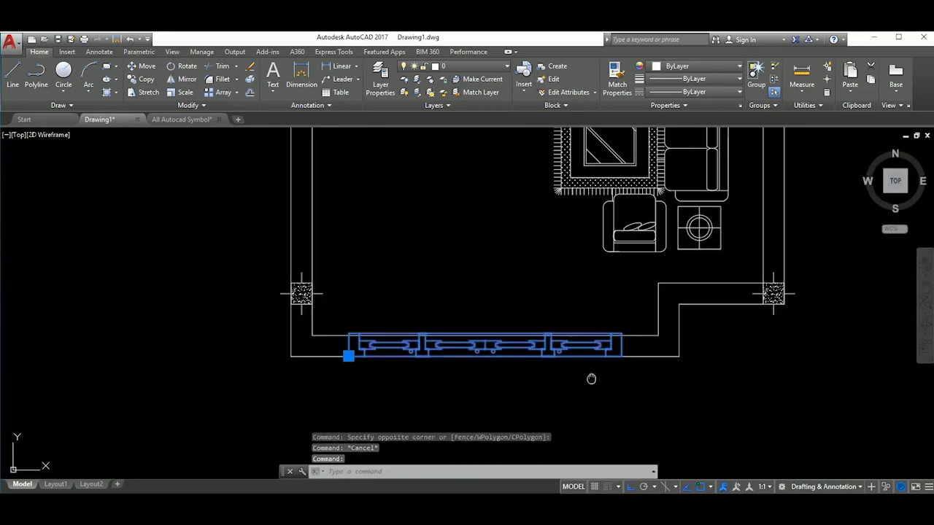
{"action": "scroll", "coordinate": [637, 371], "scroll_direction": "up", "scroll_amount": 2}
{"action": "key", "text": "Escape"}
{"action": "scroll", "coordinate": [670, 384], "scroll_direction": "up", "scroll_amount": 3}
{"action": "type", "text": "l"}
{"action": "key", "text": "Return"}
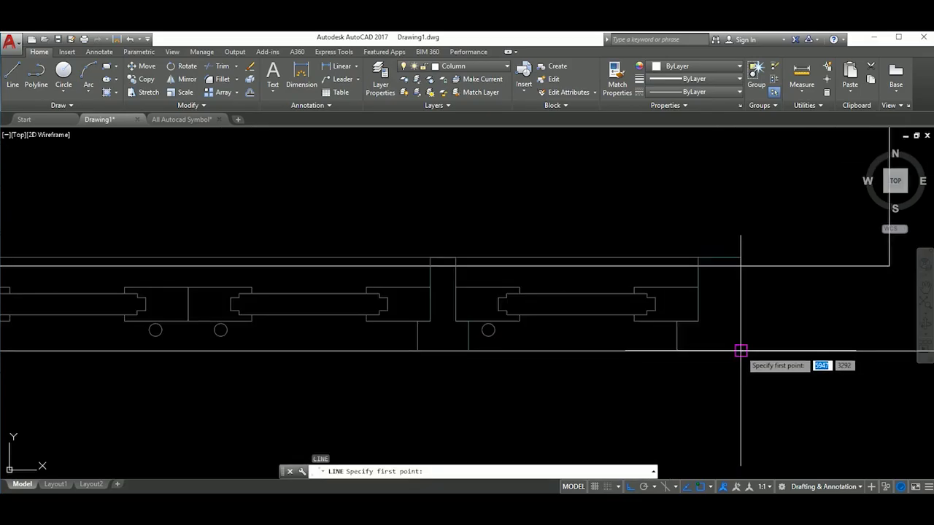
{"action": "key", "text": "Escape"}
{"action": "scroll", "coordinate": [742, 306], "scroll_direction": "down", "scroll_amount": 4}
- Start a FILLET on the bottom wall lines, picking the first wall line
{"action": "mouse_move", "coordinate": [717, 383]}
{"action": "middle_mouse_down"}
{"action": "mouse_move", "coordinate": [688, 382]}
{"action": "mouse_move", "coordinate": [696, 377]}
{"action": "middle_mouse_up"}
{"action": "scroll", "coordinate": [663, 371], "scroll_direction": "up", "scroll_amount": 1}
{"action": "scroll", "coordinate": [415, 369], "scroll_direction": "up", "scroll_amount": 3}
{"action": "left_click", "coordinate": [415, 370]}
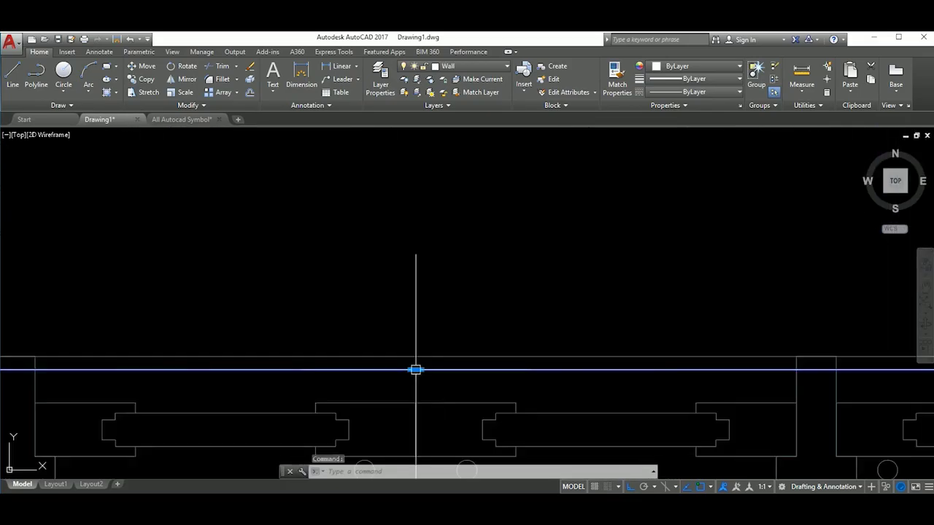
{"action": "key", "text": "Escape"}
{"action": "scroll", "coordinate": [598, 375], "scroll_direction": "down", "scroll_amount": 4}
{"action": "scroll", "coordinate": [658, 394], "scroll_direction": "up", "scroll_amount": 2}
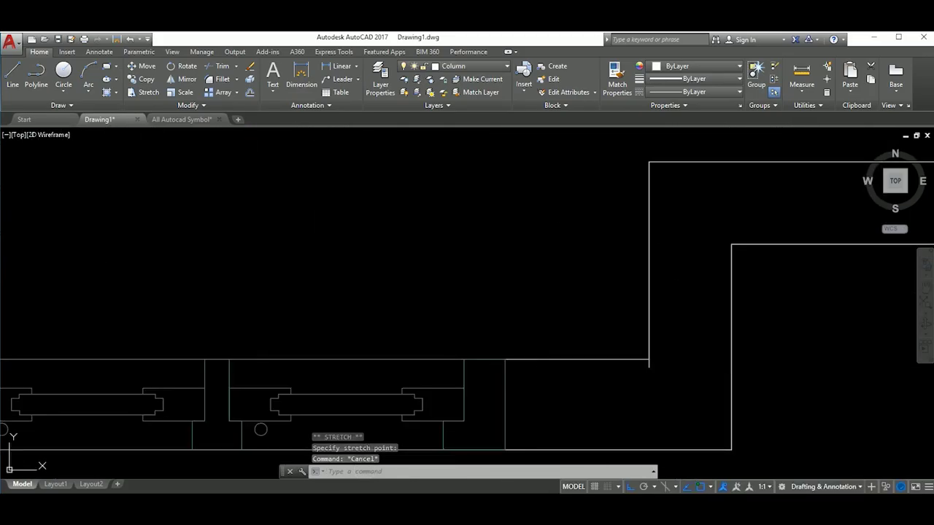
{"action": "type", "text": "f"}
{"action": "key", "text": "Return"}
{"action": "left_click", "coordinate": [650, 382]}
{"action": "scroll", "coordinate": [650, 381], "scroll_direction": "down", "scroll_amount": 5}
{"action": "scroll", "coordinate": [680, 374], "scroll_direction": "down", "scroll_amount": 3}
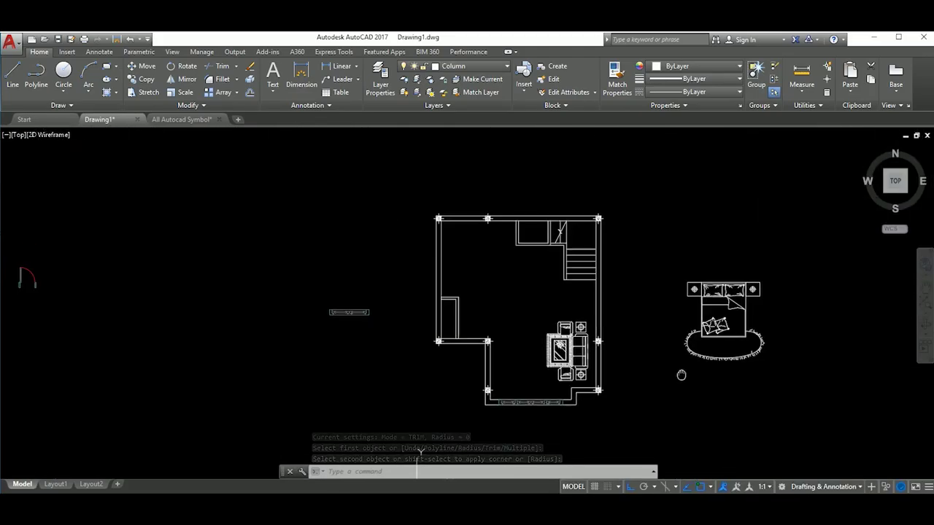
- Pan across the A.dwg block library to the furniture and dining-set blocks
{"action": "middle_click_drag", "start_coordinate": [680, 375], "coordinate": [672, 379]}
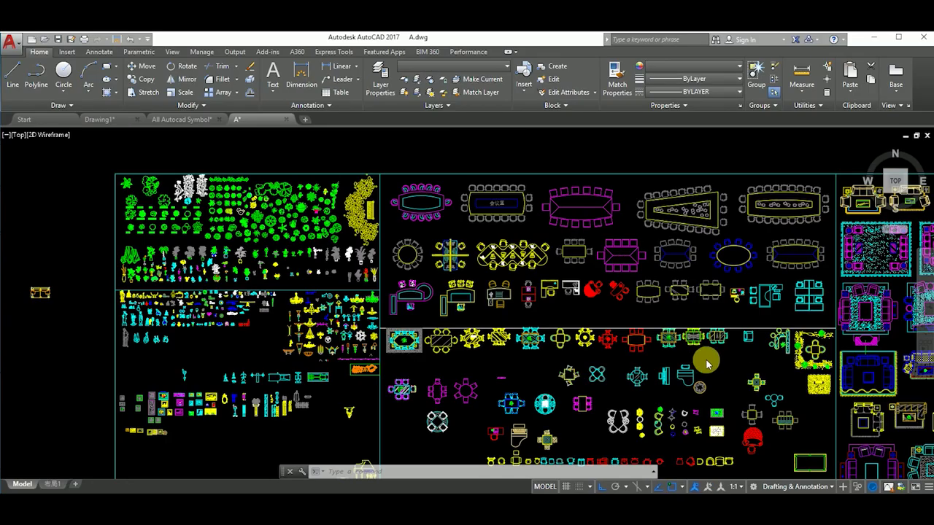
{"action": "middle_click_drag", "start_coordinate": [656, 374], "coordinate": [651, 293]}
{"action": "scroll", "coordinate": [597, 356], "scroll_direction": "up", "scroll_amount": 5}
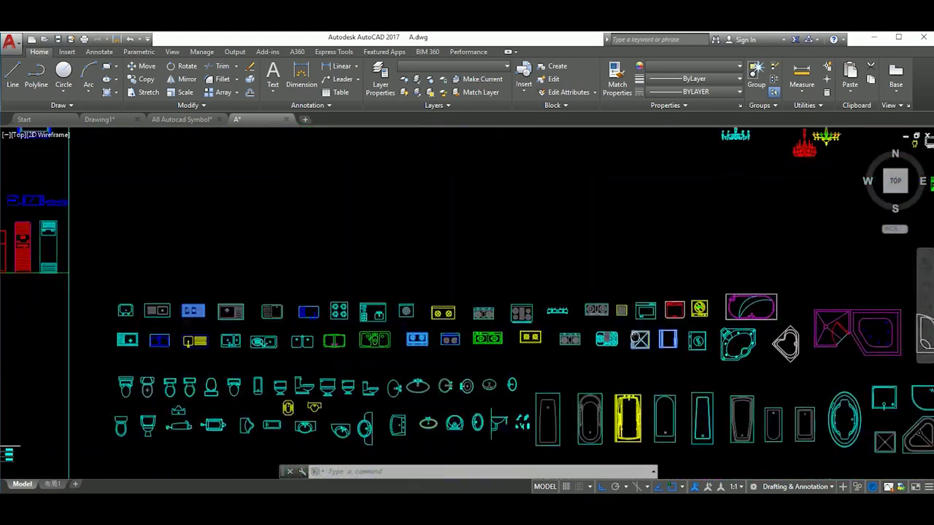
{"action": "scroll", "coordinate": [683, 357], "scroll_direction": "down", "scroll_amount": 5}
{"action": "scroll", "coordinate": [662, 270], "scroll_direction": "up", "scroll_amount": 2}
{"action": "scroll", "coordinate": [663, 270], "scroll_direction": "up", "scroll_amount": 2}
{"action": "middle_click_drag", "start_coordinate": [664, 307], "coordinate": [674, 325]}
{"action": "scroll", "coordinate": [675, 324], "scroll_direction": "up", "scroll_amount": 2}
{"action": "middle_click_drag", "start_coordinate": [610, 336], "coordinate": [618, 332]}
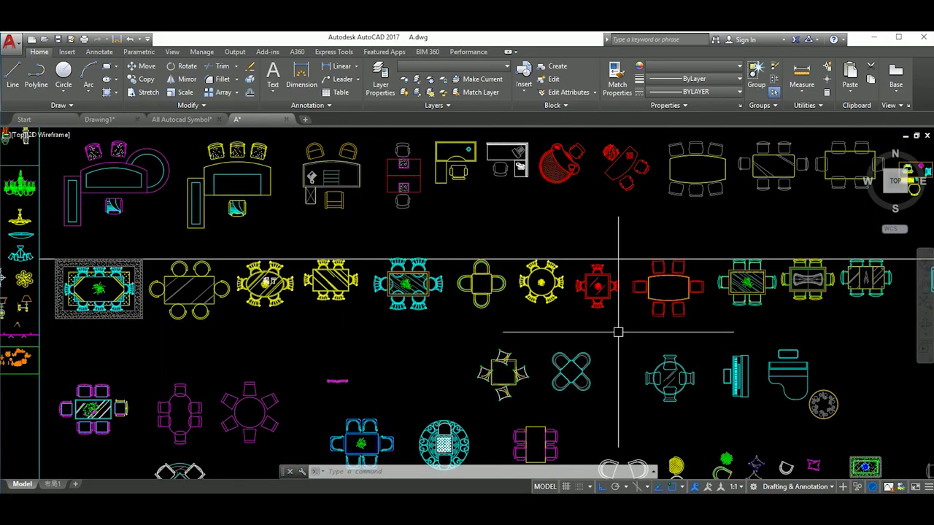
{"action": "middle_click_drag", "start_coordinate": [693, 329], "coordinate": [695, 276]}
{"action": "middle_click_drag", "start_coordinate": [452, 368], "coordinate": [559, 273]}
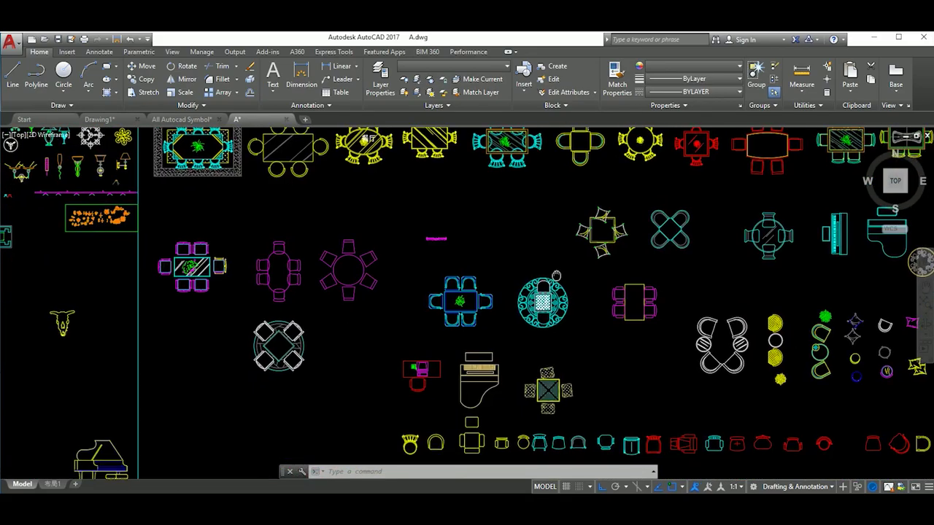
{"action": "scroll", "coordinate": [498, 307], "scroll_direction": "up", "scroll_amount": 4}
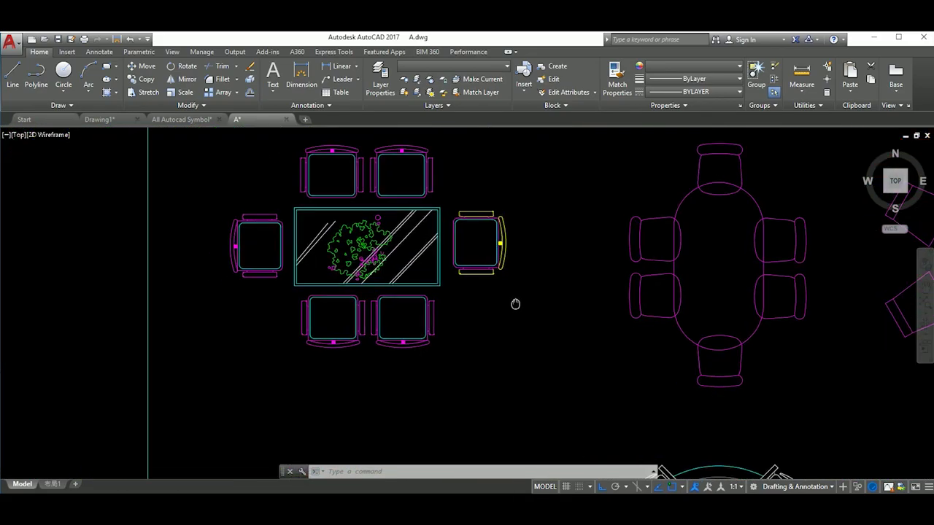
{"action": "scroll", "coordinate": [420, 276], "scroll_direction": "down", "scroll_amount": 1}
- Find the toilet among the library's bathroom fixtures and select it
{"action": "left_click", "coordinate": [339, 191]}
{"action": "scroll", "coordinate": [552, 340], "scroll_direction": "down", "scroll_amount": 3}
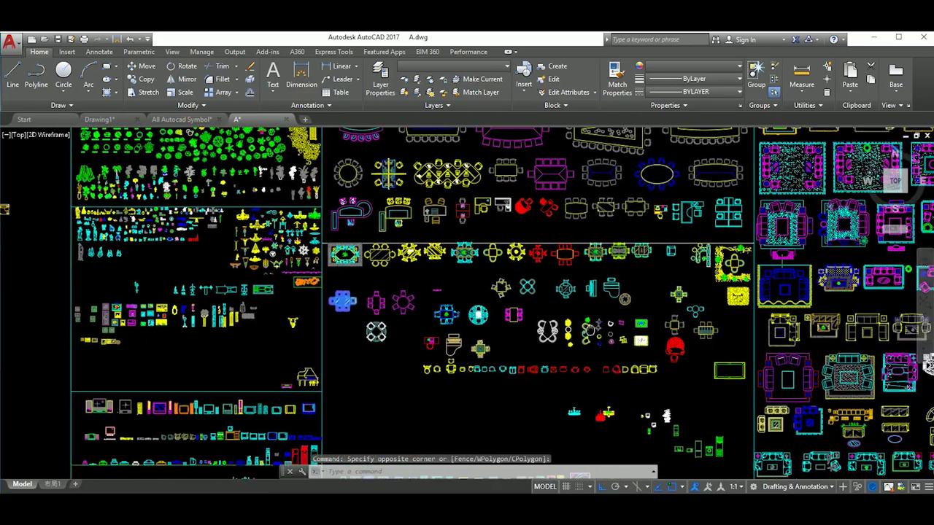
{"action": "scroll", "coordinate": [566, 337], "scroll_direction": "down", "scroll_amount": 2}
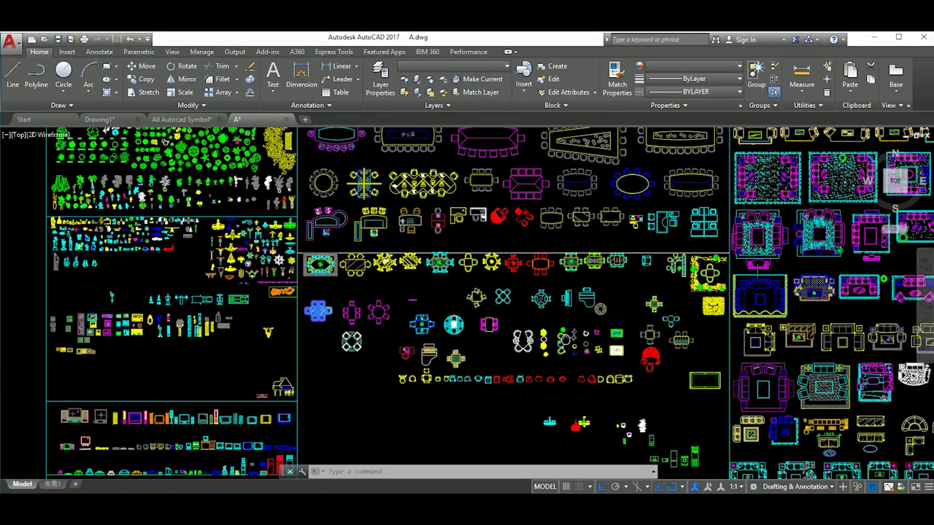
{"action": "mouse_move", "coordinate": [567, 337]}
{"action": "middle_mouse_down"}
{"action": "mouse_move", "coordinate": [615, 305]}
{"action": "mouse_move", "coordinate": [875, 287]}
{"action": "middle_mouse_up"}
{"action": "scroll", "coordinate": [615, 305], "scroll_direction": "up", "scroll_amount": 6}
{"action": "scroll", "coordinate": [542, 306], "scroll_direction": "down", "scroll_amount": 3}
{"action": "scroll", "coordinate": [684, 303], "scroll_direction": "up", "scroll_amount": 5}
{"action": "scroll", "coordinate": [241, 255], "scroll_direction": "up", "scroll_amount": 4}
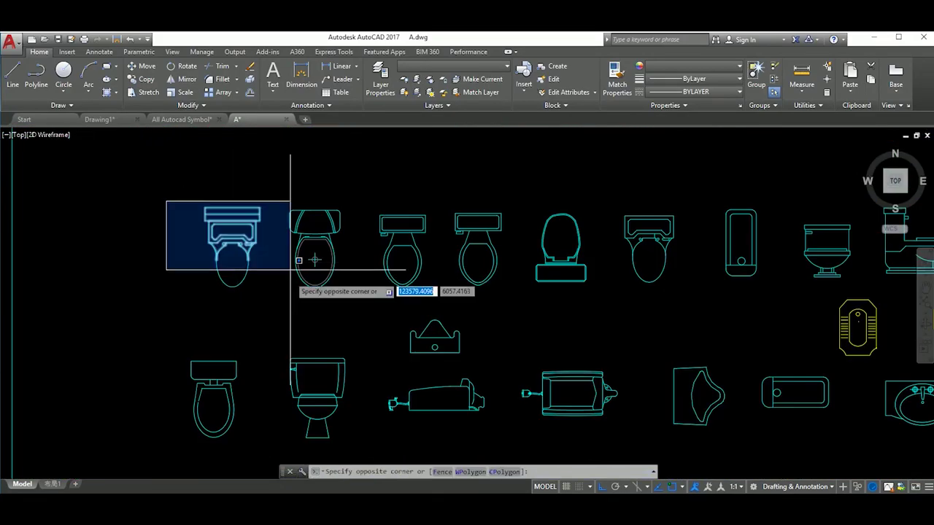
{"action": "scroll", "coordinate": [528, 334], "scroll_direction": "down", "scroll_amount": 5}
{"action": "scroll", "coordinate": [528, 333], "scroll_direction": "down", "scroll_amount": 4}
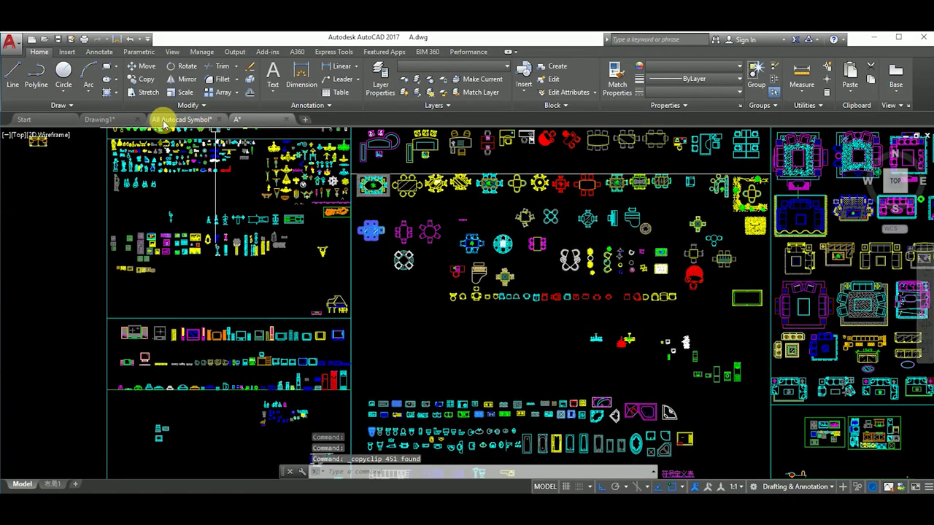
- Paste the copied toilet into Drawing1 above the plan's top wall
{"action": "left_click", "coordinate": [99, 119]}
{"action": "key", "text": "ctrl+v"}
{"action": "scroll", "coordinate": [593, 270], "scroll_direction": "down", "scroll_amount": 2}
{"action": "scroll", "coordinate": [569, 271], "scroll_direction": "up", "scroll_amount": 4}
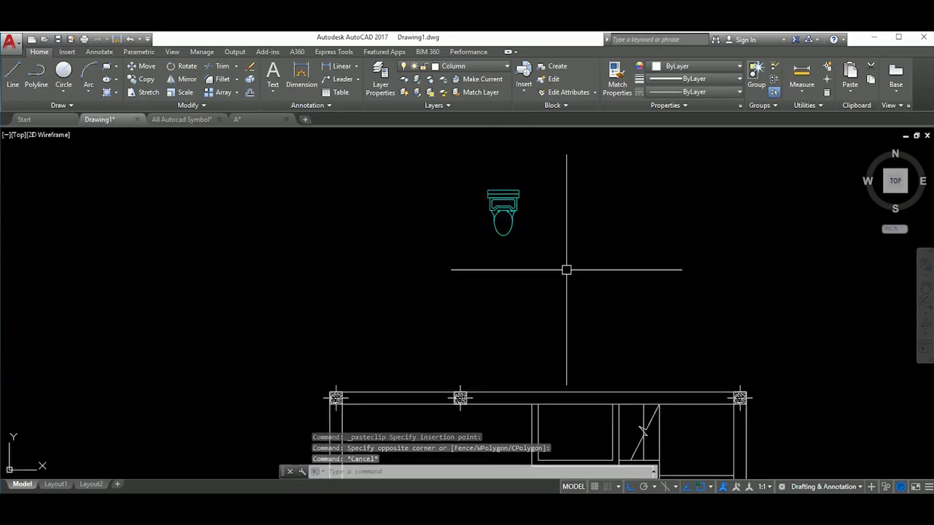
- Select the pasted toilet and put it on the Symbol layer
{"action": "left_click", "coordinate": [502, 212]}
{"action": "left_click", "coordinate": [470, 66]}
{"action": "left_click", "coordinate": [467, 79]}
{"action": "scroll", "coordinate": [510, 285], "scroll_direction": "down", "scroll_amount": 3}
{"action": "left_click", "coordinate": [416, 236]}
{"action": "left_click", "coordinate": [698, 312]}
{"action": "left_click", "coordinate": [452, 66]}
{"action": "left_click", "coordinate": [474, 202]}
- Rotate the toilet 270 degrees and define it as a block
{"action": "scroll", "coordinate": [468, 323], "scroll_direction": "up", "scroll_amount": 3}
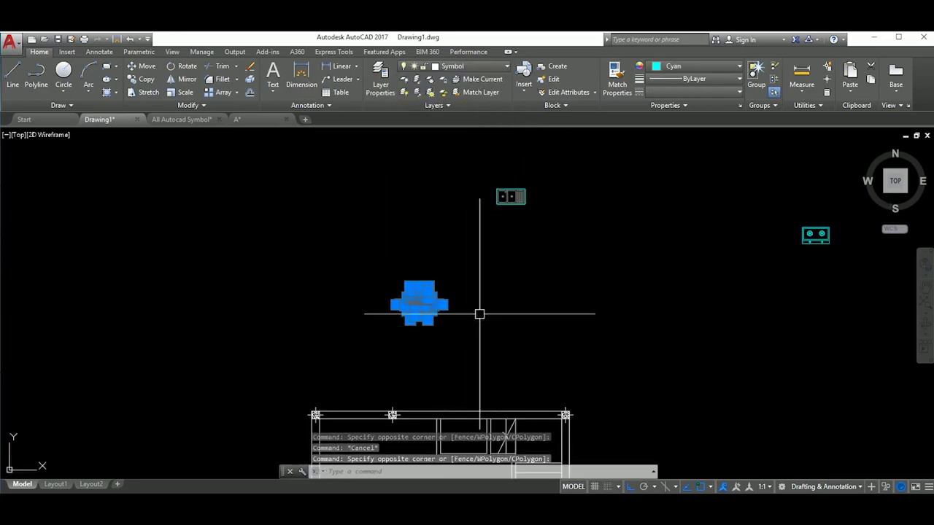
{"action": "key", "text": "Return"}
{"action": "left_click", "coordinate": [473, 315]}
{"action": "key", "text": "Return"}
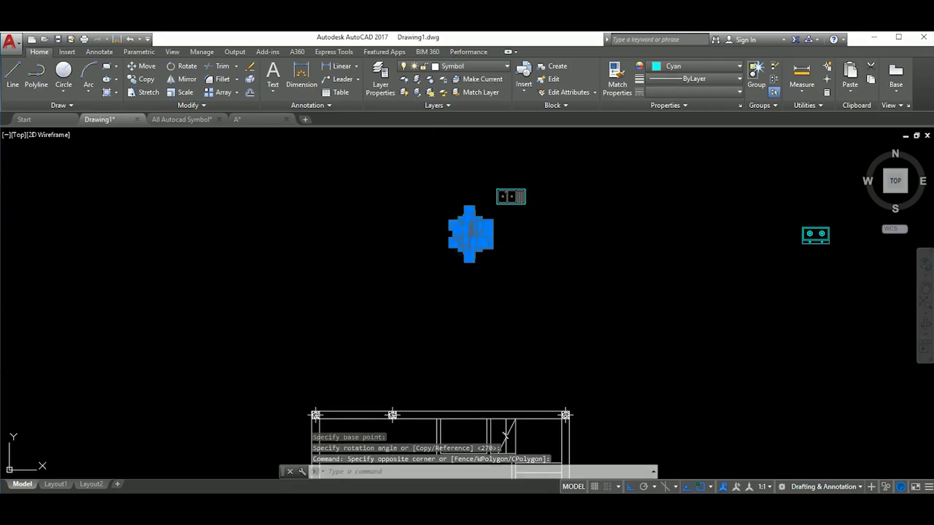
{"action": "type", "text": "b"}
{"action": "key", "text": "Return"}
{"action": "left_click", "coordinate": [387, 179]}
{"action": "left_click", "coordinate": [475, 233]}
{"action": "left_click", "coordinate": [555, 311]}
- Move the toilet block inside the bathroom beside the stair
{"action": "type", "text": "l"}
{"action": "key", "text": "Return"}
{"action": "key", "text": "Escape"}
{"action": "type", "text": "m"}
{"action": "key", "text": "Return"}
{"action": "scroll", "coordinate": [576, 277], "scroll_direction": "down", "scroll_amount": 3}
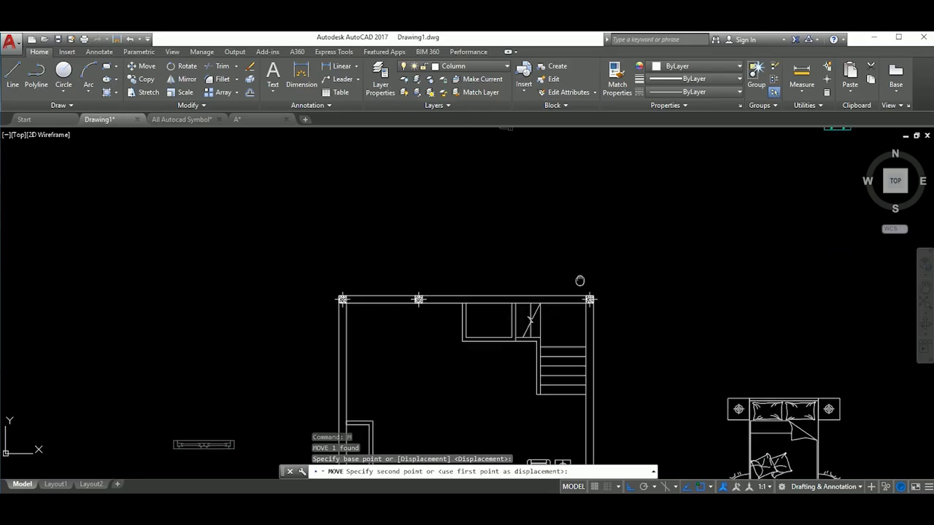
{"action": "left_click", "coordinate": [480, 323]}
{"action": "scroll", "coordinate": [543, 250], "scroll_direction": "down", "scroll_amount": 2}
{"action": "scroll", "coordinate": [511, 233], "scroll_direction": "up", "scroll_amount": 3}
{"action": "scroll", "coordinate": [615, 260], "scroll_direction": "down", "scroll_amount": 3}
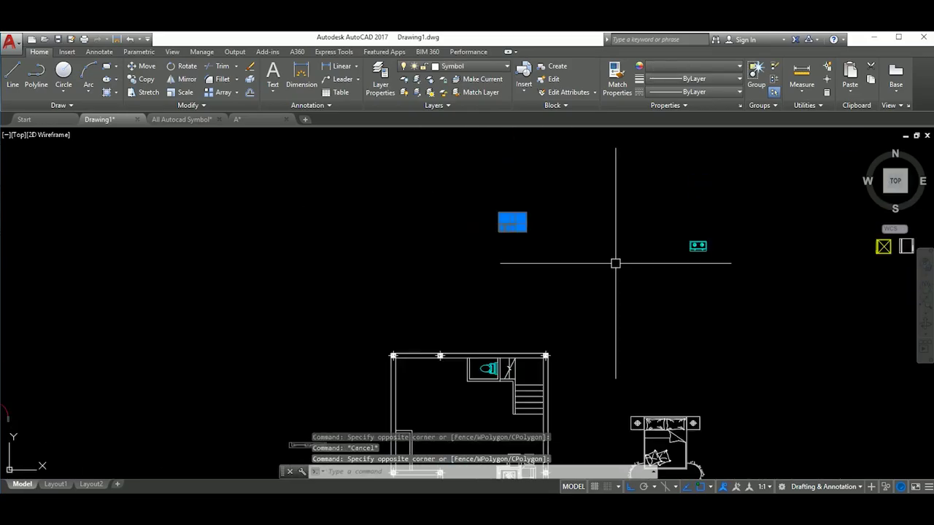
- Turn the 58-object and 33-object furniture symbols into blocks
{"action": "type", "text": "b"}
{"action": "key", "text": "Return"}
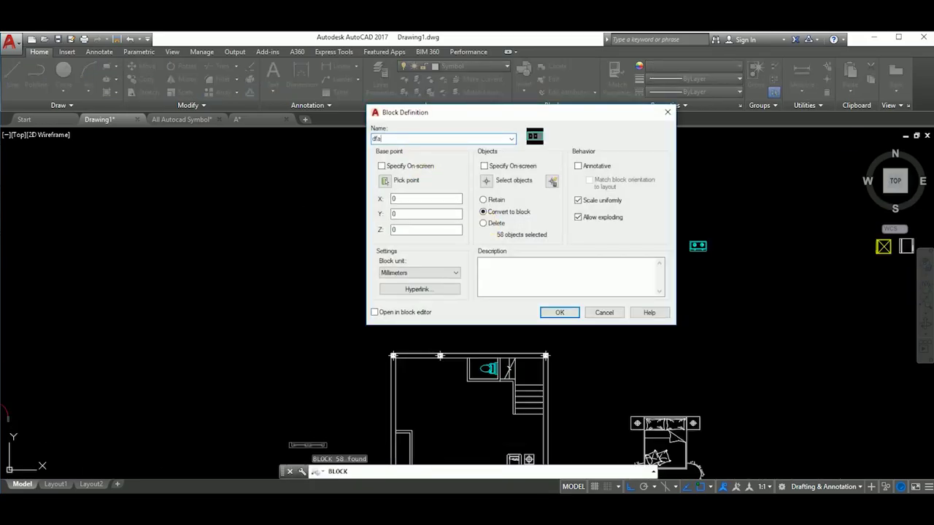
{"action": "left_click", "coordinate": [556, 312]}
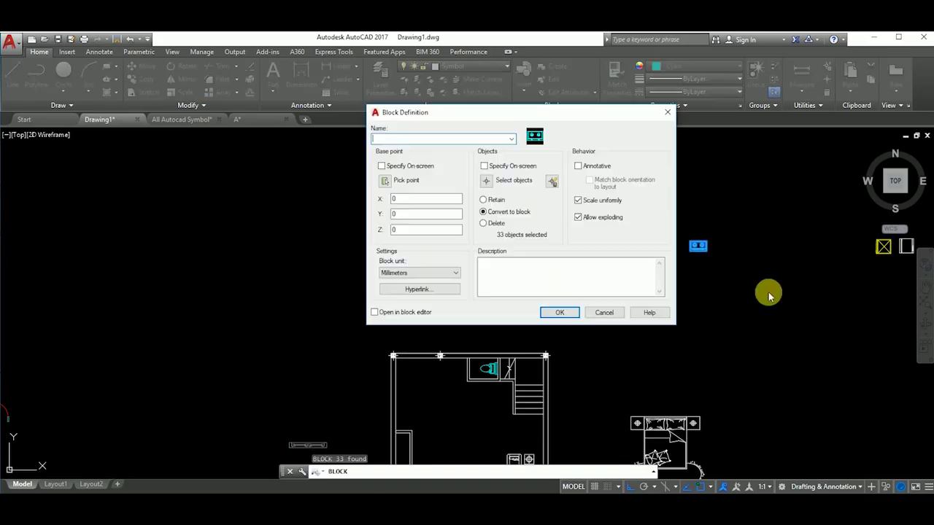
{"action": "type", "text": "1"}
{"action": "left_click", "coordinate": [558, 309]}
- Turn another furniture symbol of 27 objects into a block
{"action": "left_click", "coordinate": [527, 153]}
{"action": "key", "text": "Escape"}
{"action": "key", "text": "Escape"}
{"action": "left_click", "coordinate": [620, 213]}
{"action": "left_click", "coordinate": [657, 254]}
{"action": "type", "text": "b"}
{"action": "key", "text": "Return"}
{"action": "left_click", "coordinate": [558, 311]}
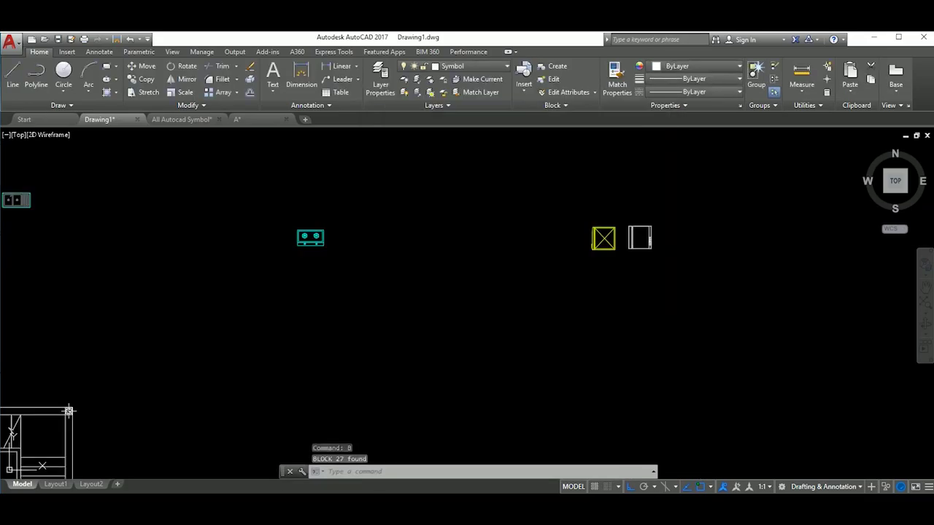
{"action": "scroll", "coordinate": [580, 264], "scroll_direction": "down", "scroll_amount": 4}
{"action": "left_click", "coordinate": [453, 226]}
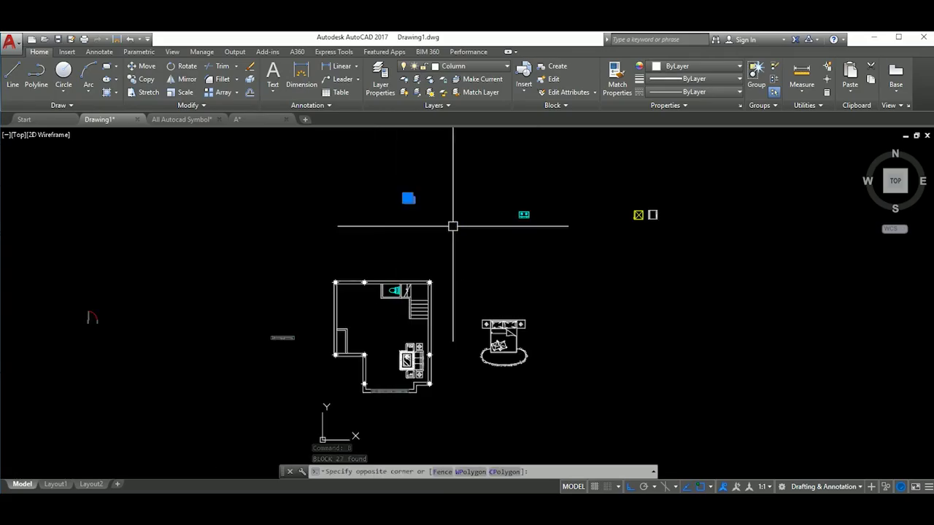
{"action": "type", "text": "m"}
- Move the stove so it sits beside the toilet
{"action": "key", "text": "Return"}
{"action": "left_click", "coordinate": [453, 214]}
{"action": "scroll", "coordinate": [415, 294], "scroll_direction": "up", "scroll_amount": 4}
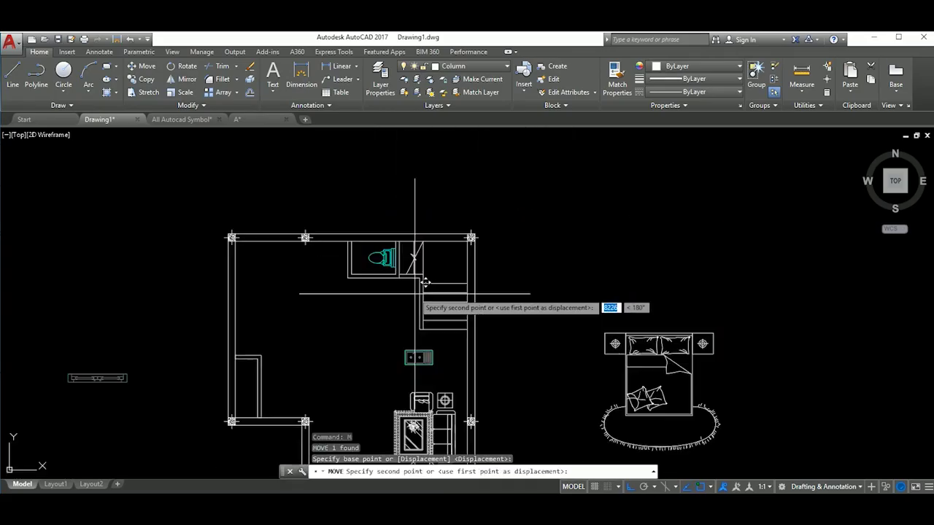
{"action": "left_click", "coordinate": [347, 277]}
{"action": "scroll", "coordinate": [348, 277], "scroll_direction": "up", "scroll_amount": 4}
{"action": "scroll", "coordinate": [431, 283], "scroll_direction": "up", "scroll_amount": 2}
{"action": "type", "text": "l"}
{"action": "key", "text": "Return"}
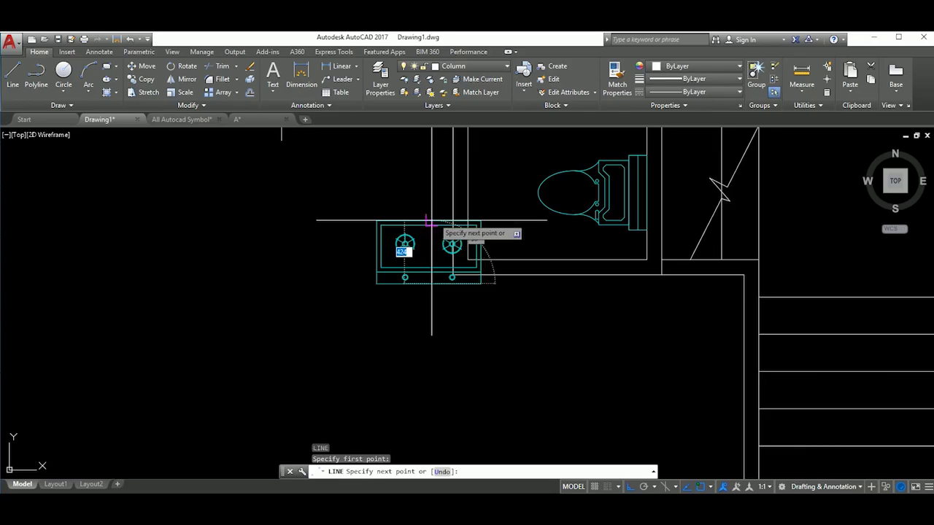
{"action": "key", "text": "Escape"}
{"action": "scroll", "coordinate": [499, 325], "scroll_direction": "down", "scroll_amount": 4}
- Scale the stove to a new length of 600, then undo the resize
{"action": "type", "text": "sc"}
{"action": "key", "text": "Return"}
{"action": "scroll", "coordinate": [453, 265], "scroll_direction": "up", "scroll_amount": 4}
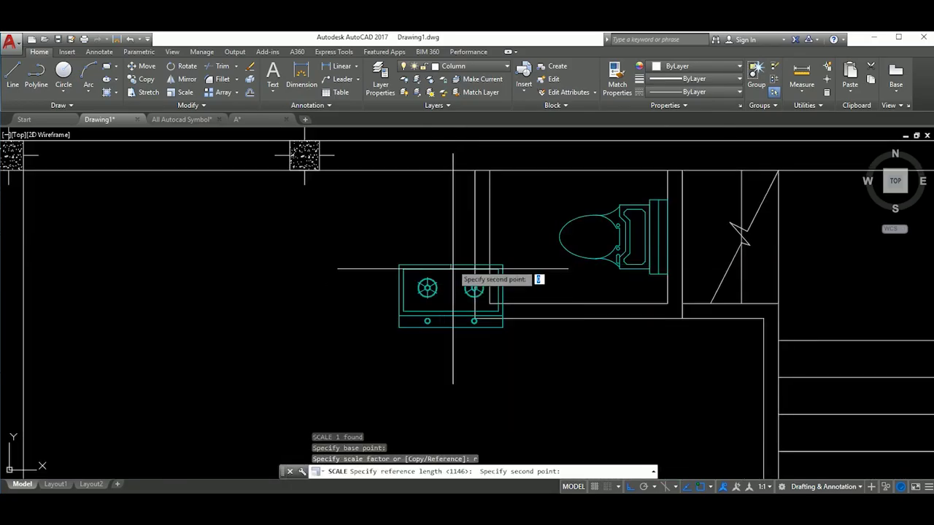
{"action": "left_click", "coordinate": [453, 269]}
{"action": "key", "text": "Return"}
{"action": "scroll", "coordinate": [569, 379], "scroll_direction": "down", "scroll_amount": 4}
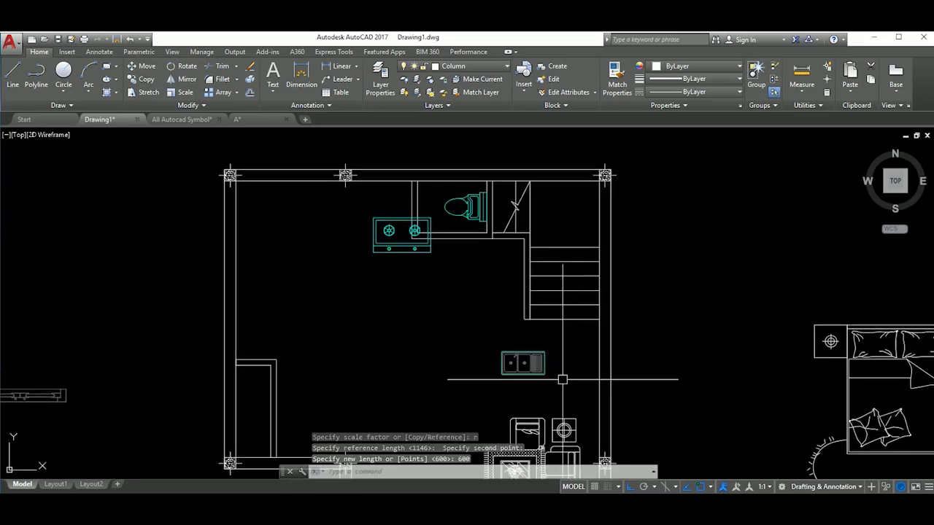
{"action": "key", "text": "ctrl+z"}
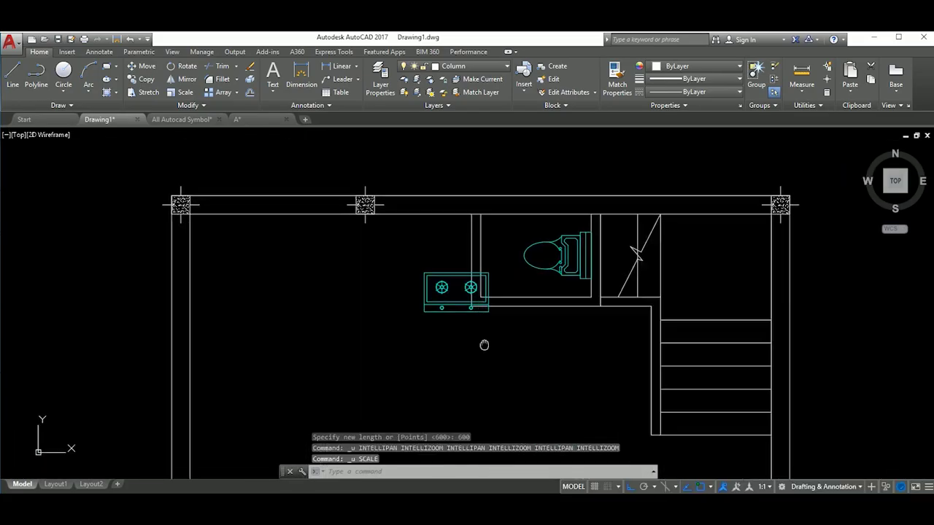
{"action": "key", "text": "ctrl+z"}
- Rescale the stove by reference to a new length of 490
{"action": "left_click", "coordinate": [467, 315]}
{"action": "key", "text": "Return"}
{"action": "left_click", "coordinate": [490, 241]}
{"action": "type", "text": "r"}
{"action": "key", "text": "Return"}
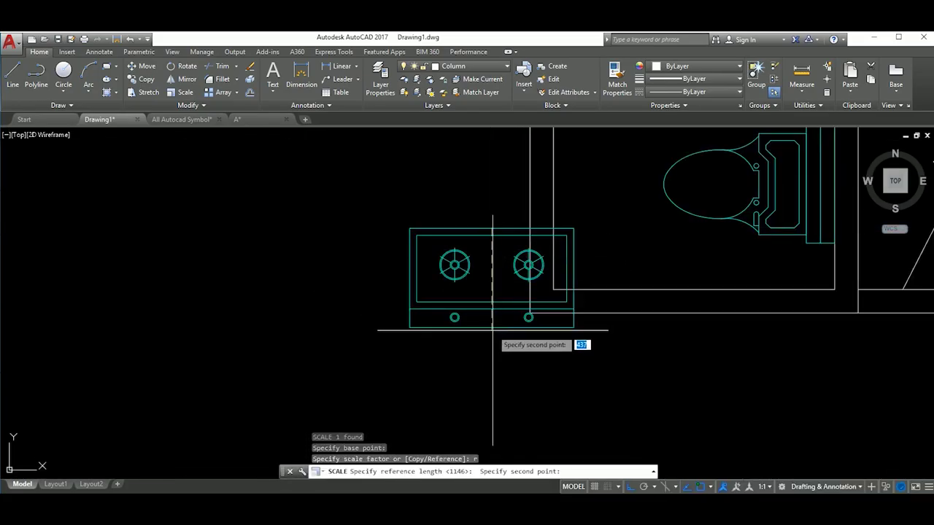
{"action": "type", "text": "0"}
{"action": "key", "text": "Return"}
{"action": "scroll", "coordinate": [502, 272], "scroll_direction": "down", "scroll_amount": 5}
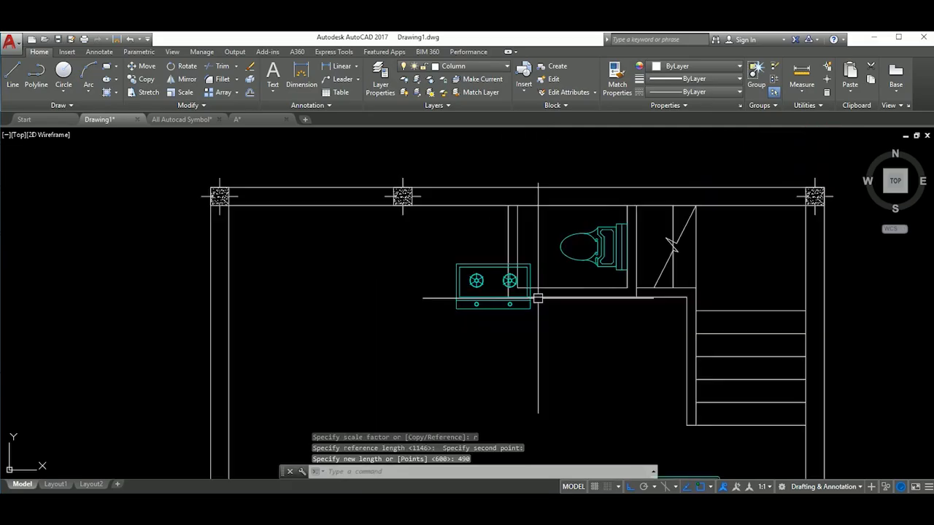
- Select the double kitchen sink, cancelling a stray line command
{"action": "left_click", "coordinate": [542, 343]}
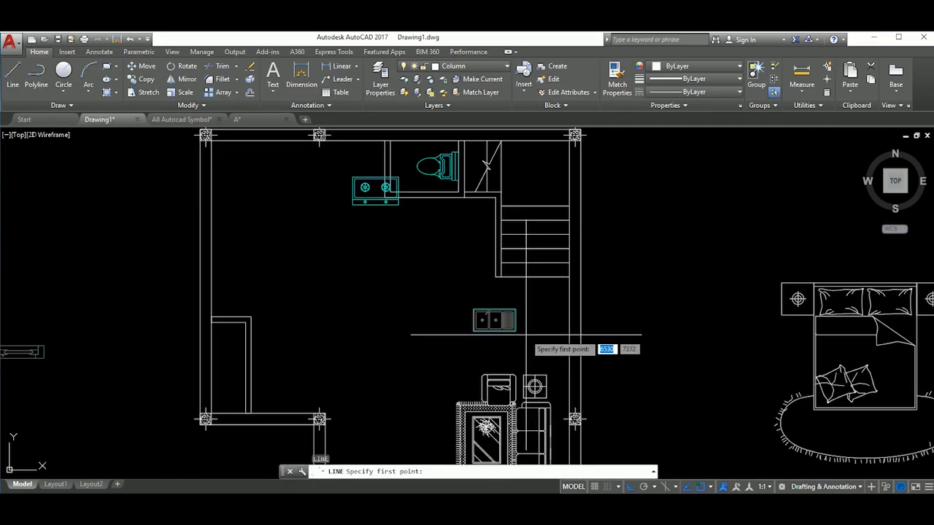
{"action": "scroll", "coordinate": [511, 325], "scroll_direction": "up", "scroll_amount": 5}
{"action": "key", "text": "Escape"}
{"action": "scroll", "coordinate": [482, 350], "scroll_direction": "down", "scroll_amount": 5}
{"action": "scroll", "coordinate": [511, 337], "scroll_direction": "down", "scroll_amount": 2}
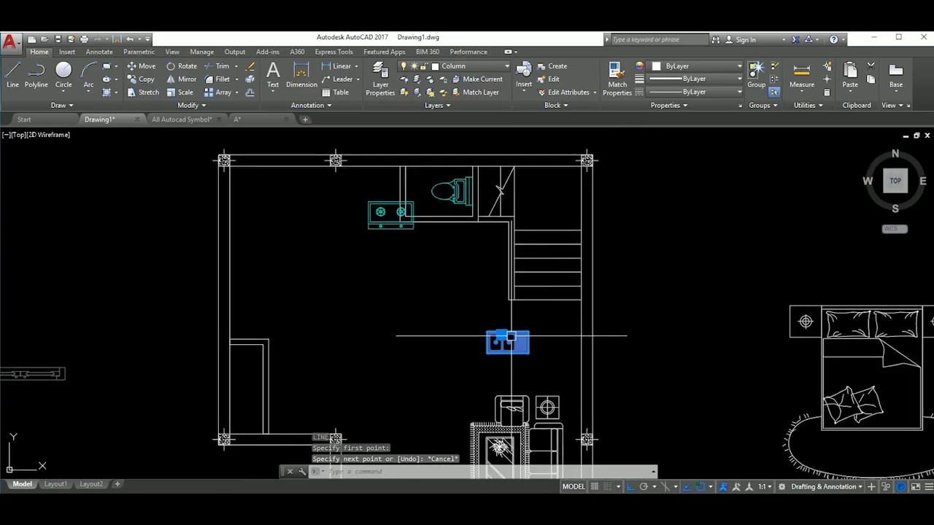
{"action": "left_click", "coordinate": [539, 348]}
- Scale the kitchen sink by reference to a new length of 490
{"action": "type", "text": "sc"}
{"action": "key", "text": "Return"}
{"action": "scroll", "coordinate": [507, 350], "scroll_direction": "up", "scroll_amount": 4}
{"action": "key", "text": "Return"}
{"action": "scroll", "coordinate": [520, 324], "scroll_direction": "up", "scroll_amount": 4}
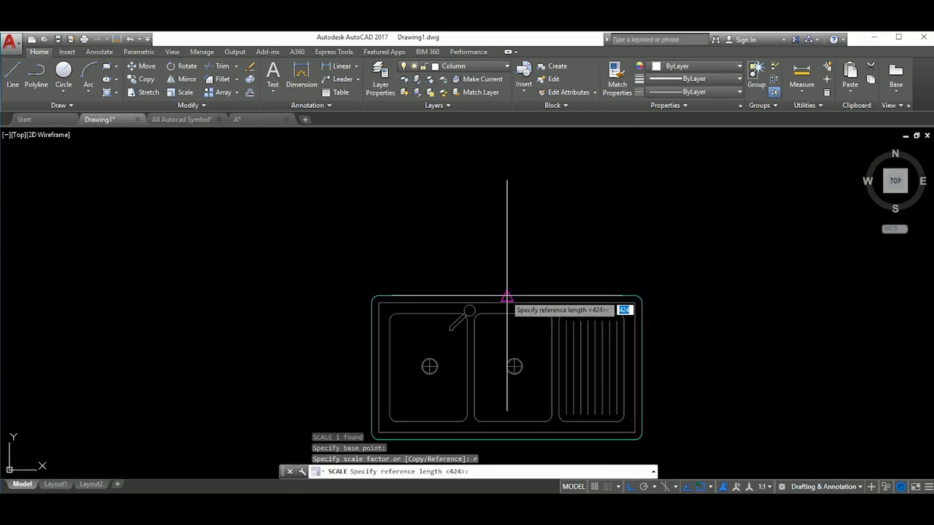
{"action": "left_click", "coordinate": [507, 441]}
{"action": "type", "text": "0"}
{"action": "key", "text": "Return"}
{"action": "scroll", "coordinate": [517, 441], "scroll_direction": "down", "scroll_amount": 5}
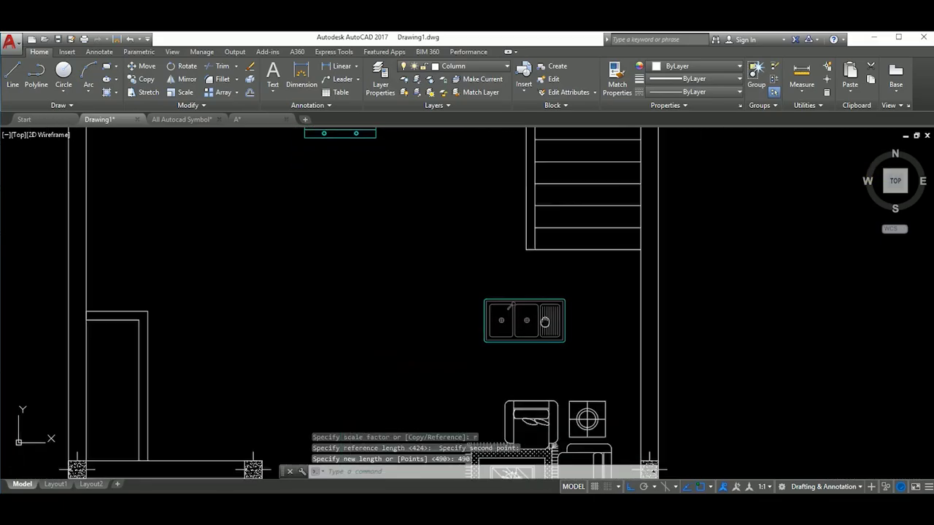
{"action": "scroll", "coordinate": [428, 298], "scroll_direction": "up", "scroll_amount": 2}
{"action": "left_click", "coordinate": [429, 298]}
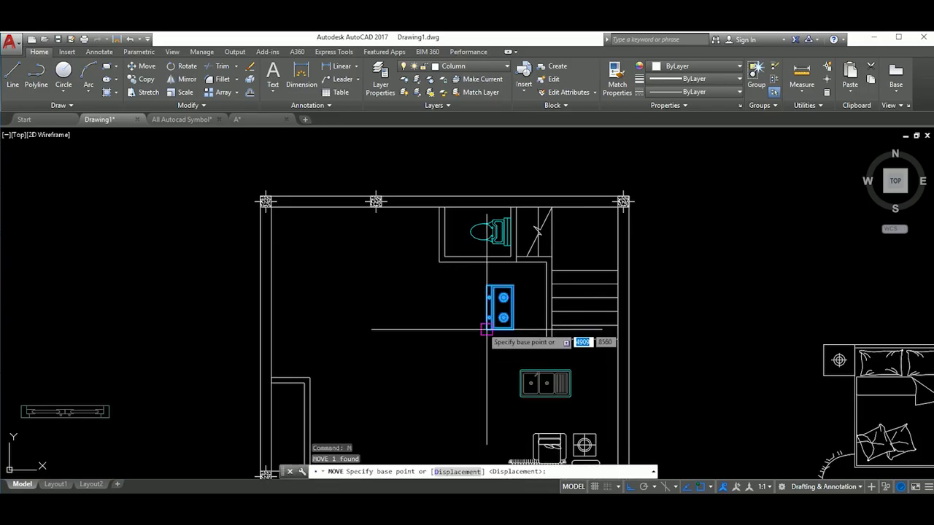
- Place the stove against the left wall and shift the sink toward it
{"action": "left_click", "coordinate": [486, 329]}
{"action": "left_click", "coordinate": [271, 332]}
{"action": "type", "text": "m"}
{"action": "key", "text": "Return"}
{"action": "left_click", "coordinate": [528, 351]}
{"action": "left_click", "coordinate": [384, 329]}
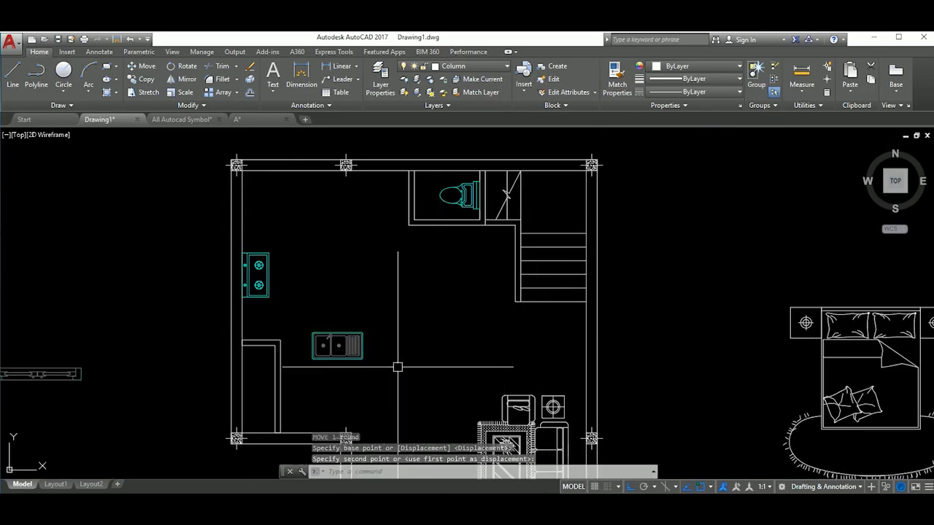
- Rotate the sink upright along the wall and set it directly above the stove
{"action": "type", "text": "ro"}
{"action": "key", "text": "Return"}
{"action": "left_click", "coordinate": [397, 319]}
{"action": "left_click", "coordinate": [438, 333]}
{"action": "type", "text": "m"}
{"action": "key", "text": "Return"}
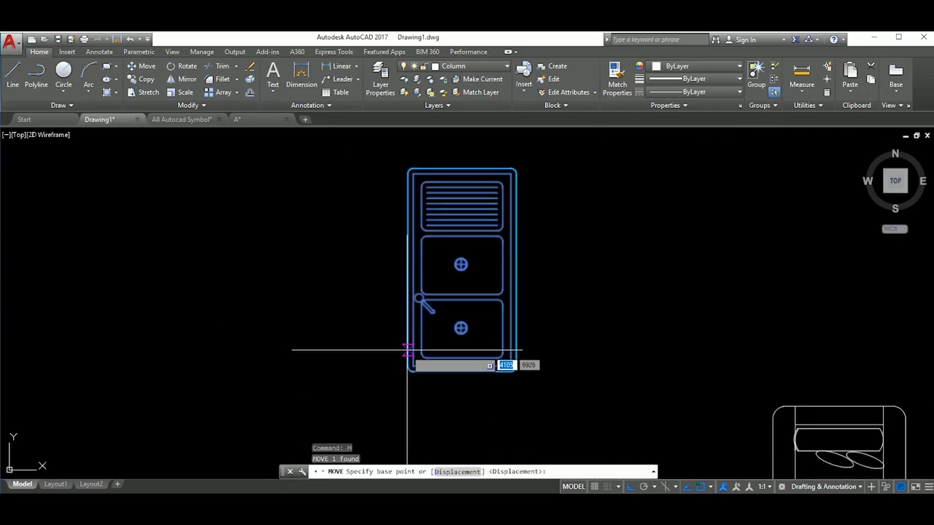
{"action": "left_click", "coordinate": [421, 301]}
- Bring the X-marked box and the cabinet beside the sink
{"action": "scroll", "coordinate": [453, 321], "scroll_direction": "up", "scroll_amount": 3}
{"action": "scroll", "coordinate": [501, 359], "scroll_direction": "down", "scroll_amount": 2}
{"action": "scroll", "coordinate": [496, 348], "scroll_direction": "down", "scroll_amount": 2}
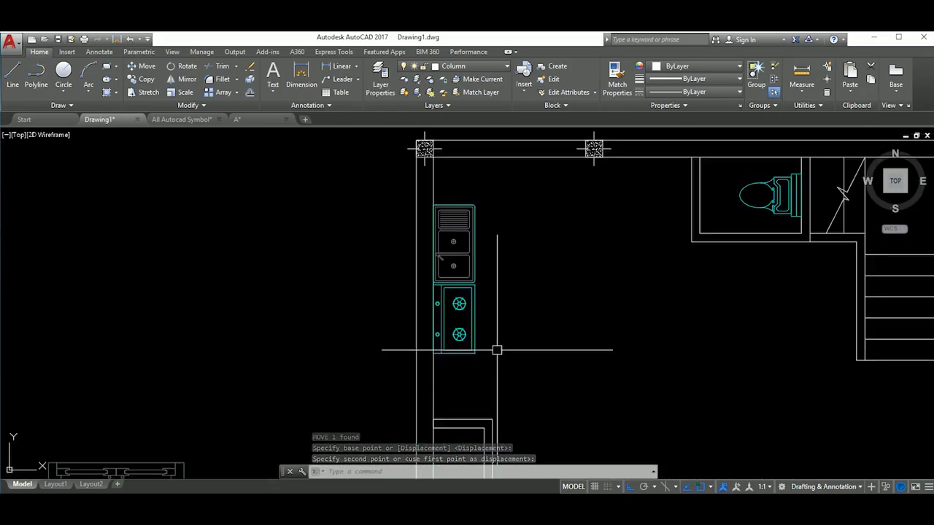
{"action": "left_click", "coordinate": [558, 348]}
{"action": "left_click", "coordinate": [496, 238]}
{"action": "key", "text": "Return"}
{"action": "left_click", "coordinate": [589, 323]}
{"action": "left_click", "coordinate": [602, 355]}
{"action": "scroll", "coordinate": [705, 216], "scroll_direction": "down", "scroll_amount": 5}
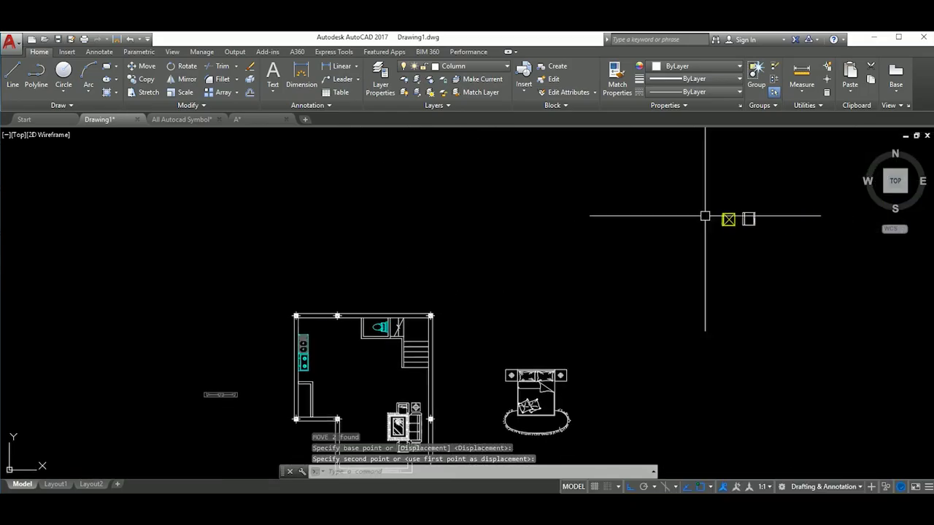
- Move the X-marked box next to the sink
{"action": "key", "text": "m"}
{"action": "key", "text": "Return"}
{"action": "scroll", "coordinate": [730, 234], "scroll_direction": "up", "scroll_amount": 3}
{"action": "left_click", "coordinate": [688, 226]}
{"action": "scroll", "coordinate": [688, 254], "scroll_direction": "down", "scroll_amount": 3}
{"action": "scroll", "coordinate": [394, 329], "scroll_direction": "up", "scroll_amount": 4}
{"action": "left_click", "coordinate": [340, 313]}
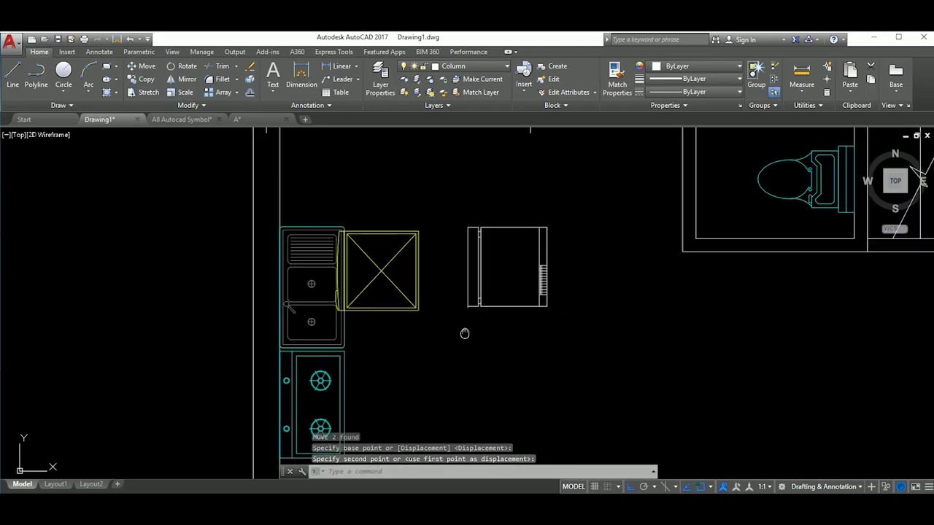
{"action": "key", "text": "Escape"}
- Mirror the cabinet, replacing it with its flipped copy
{"action": "left_click", "coordinate": [518, 334]}
{"action": "key", "text": "Return"}
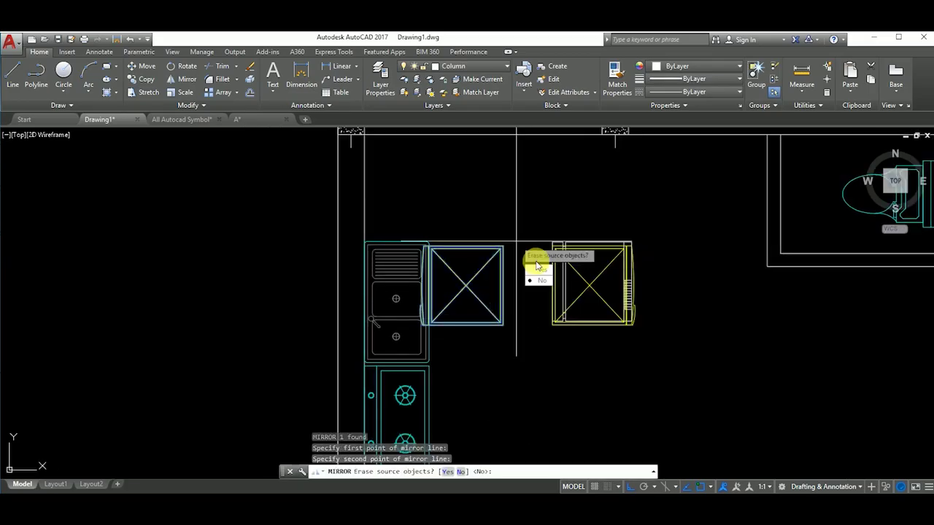
{"action": "left_click", "coordinate": [559, 267]}
{"action": "key", "text": "Return"}
{"action": "scroll", "coordinate": [562, 343], "scroll_direction": "up", "scroll_amount": 2}
- Move the X-marked box so it sits directly above the sink
{"action": "key", "text": "Escape"}
{"action": "type", "text": "m"}
{"action": "key", "text": "Return"}
{"action": "left_click", "coordinate": [562, 316]}
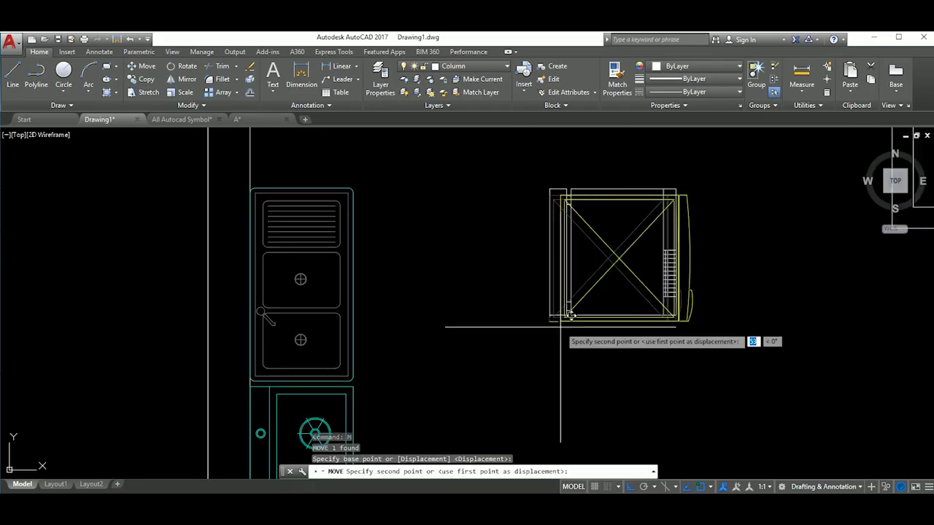
{"action": "middle_click_drag", "start_coordinate": [521, 313], "coordinate": [604, 337]}
{"action": "key", "text": "Return"}
{"action": "left_click", "coordinate": [613, 353]}
{"action": "scroll", "coordinate": [527, 348], "scroll_direction": "up", "scroll_amount": 2}
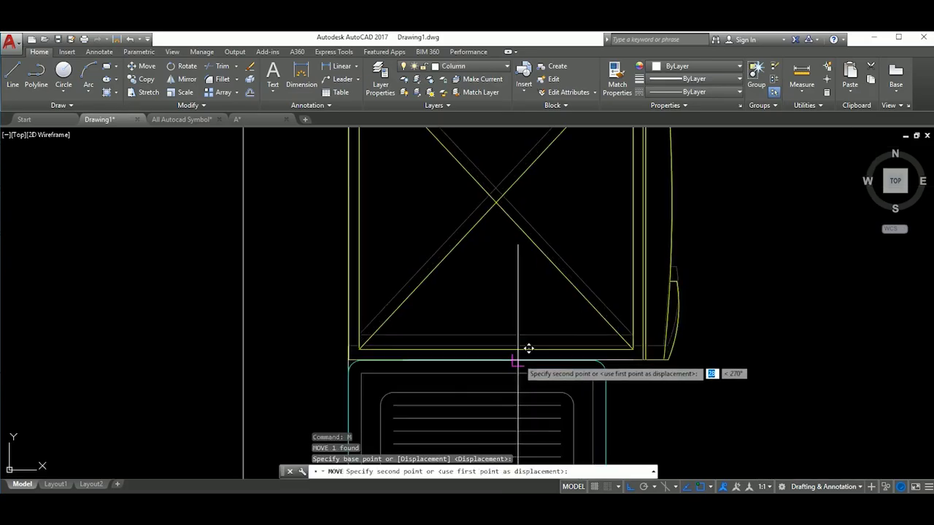
{"action": "scroll", "coordinate": [527, 348], "scroll_direction": "down", "scroll_amount": 5}
{"action": "key", "text": "Escape"}
{"action": "type", "text": "m"}
{"action": "key", "text": "Return"}
{"action": "scroll", "coordinate": [543, 283], "scroll_direction": "up", "scroll_amount": 4}
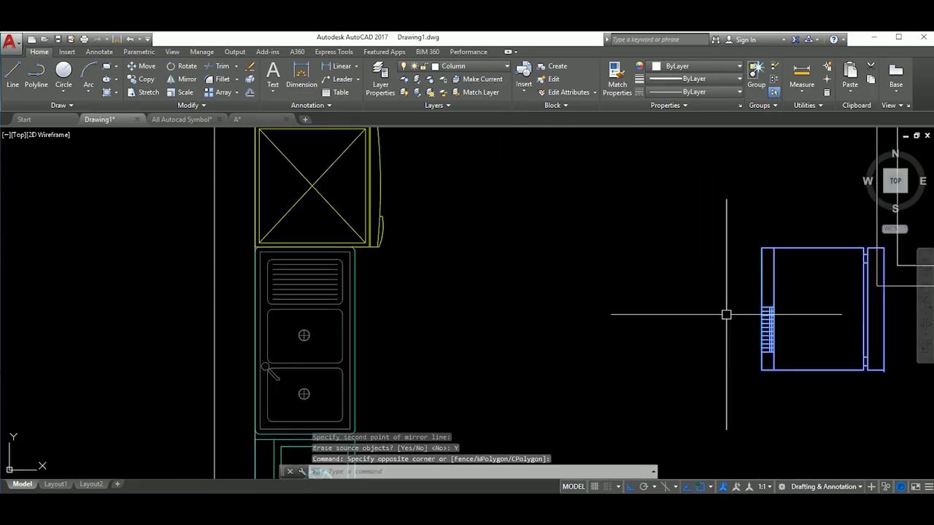
{"action": "key", "text": "Return"}
{"action": "left_click", "coordinate": [762, 369]}
{"action": "scroll", "coordinate": [730, 349], "scroll_direction": "down", "scroll_amount": 3}
{"action": "scroll", "coordinate": [636, 313], "scroll_direction": "up", "scroll_amount": 3}
- Shift the box, sink and stove together as one counter run against the left wall
{"action": "left_click", "coordinate": [636, 313]}
{"action": "left_click_drag", "start_coordinate": [719, 344], "coordinate": [635, 183]}
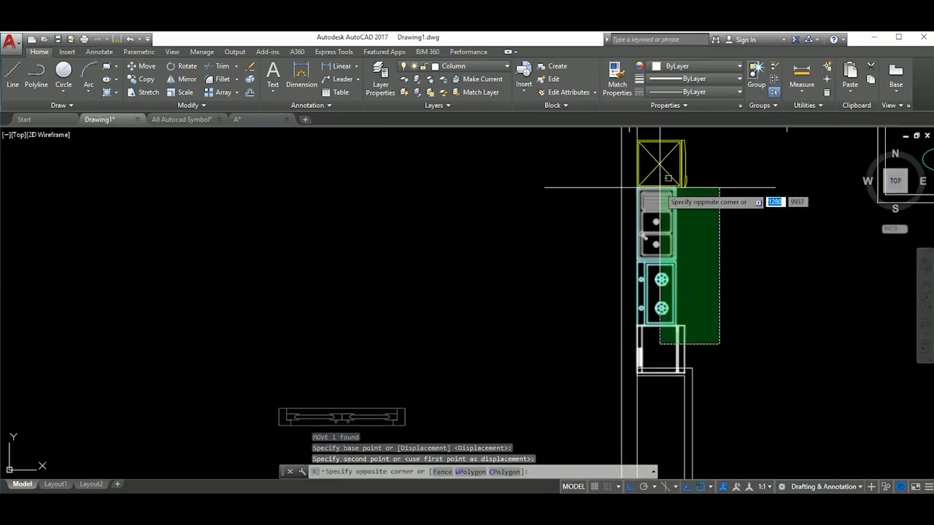
{"action": "key", "text": "Return"}
{"action": "scroll", "coordinate": [598, 411], "scroll_direction": "up", "scroll_amount": 3}
{"action": "left_click", "coordinate": [598, 411]}
{"action": "left_click", "coordinate": [386, 354]}
- Begin a line beside the counter, then cancel it and zoom around the plan
{"action": "type", "text": "l"}
{"action": "key", "text": "Return"}
{"action": "left_click", "coordinate": [521, 353]}
{"action": "scroll", "coordinate": [511, 267], "scroll_direction": "up", "scroll_amount": 2}
{"action": "scroll", "coordinate": [500, 292], "scroll_direction": "up", "scroll_amount": 1}
{"action": "key", "text": "Escape"}
{"action": "scroll", "coordinate": [521, 334], "scroll_direction": "down", "scroll_amount": 5}
{"action": "scroll", "coordinate": [469, 353], "scroll_direction": "up", "scroll_amount": 5}
{"action": "scroll", "coordinate": [469, 353], "scroll_direction": "up", "scroll_amount": 1}
{"action": "scroll", "coordinate": [499, 392], "scroll_direction": "down", "scroll_amount": 2}
{"action": "scroll", "coordinate": [550, 377], "scroll_direction": "down", "scroll_amount": 3}
{"action": "scroll", "coordinate": [513, 338], "scroll_direction": "down", "scroll_amount": 4}
- Put the dining table-and-chairs set on the Symbol layer
{"action": "type", "text": "m"}
{"action": "key", "text": "Return"}
{"action": "left_click", "coordinate": [396, 178]}
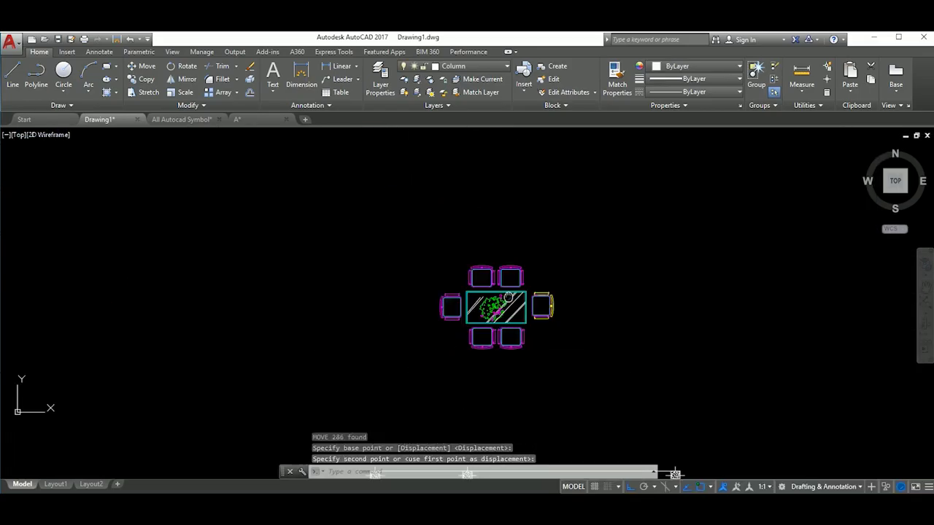
{"action": "left_click", "coordinate": [452, 66]}
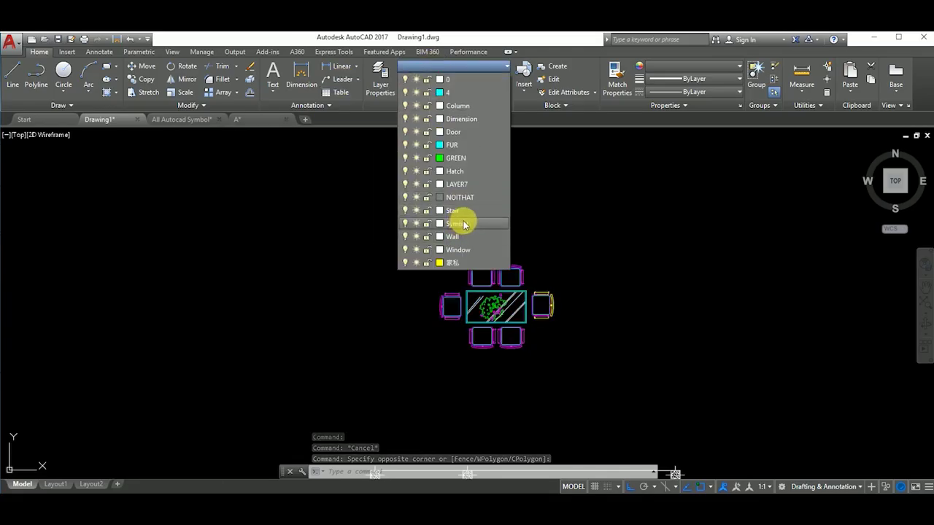
{"action": "left_click", "coordinate": [461, 224]}
{"action": "scroll", "coordinate": [521, 265], "scroll_direction": "down", "scroll_amount": 3}
{"action": "scroll", "coordinate": [518, 262], "scroll_direction": "up", "scroll_amount": 3}
- Turn the dining table and chairs into a block with BLOCK
{"action": "type", "text": "b"}
{"action": "key", "text": "Return"}
{"action": "left_click", "coordinate": [381, 182]}
{"action": "scroll", "coordinate": [475, 251], "scroll_direction": "up", "scroll_amount": 5}
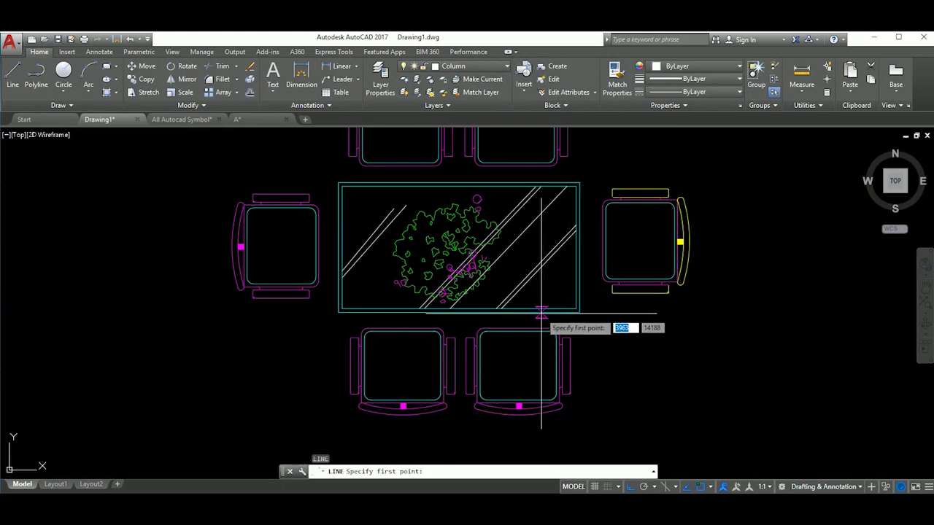
{"action": "scroll", "coordinate": [659, 316], "scroll_direction": "down", "scroll_amount": 5}
{"action": "left_click", "coordinate": [546, 226]}
- Move the new table-set block to a working position
{"action": "type", "text": "m"}
{"action": "key", "text": "Return"}
{"action": "left_click", "coordinate": [574, 334]}
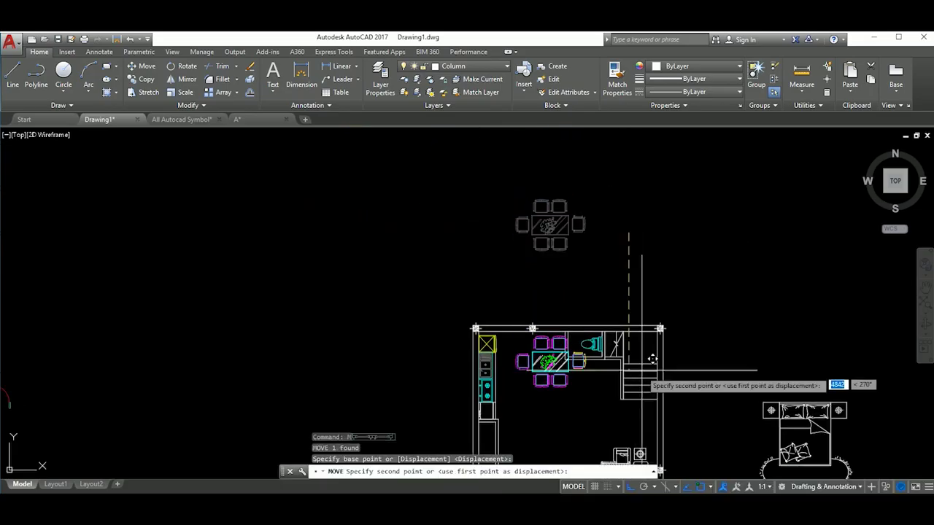
{"action": "scroll", "coordinate": [615, 325], "scroll_direction": "up", "scroll_amount": 5}
- Scale the table set by Reference so the 400 length becomes 600
{"action": "key", "text": "Return"}
{"action": "left_click", "coordinate": [605, 307]}
{"action": "type", "text": "r"}
{"action": "key", "text": "Return"}
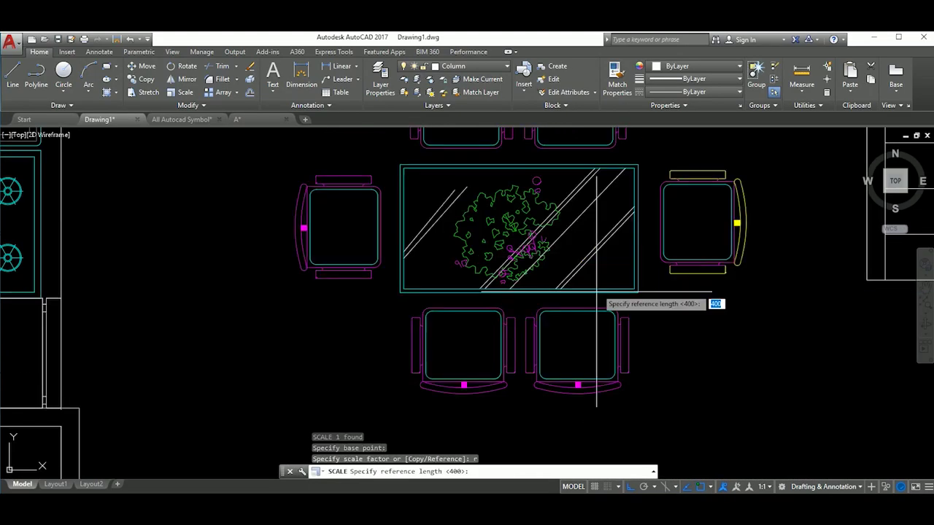
{"action": "left_click", "coordinate": [700, 305]}
{"action": "left_click", "coordinate": [605, 268]}
{"action": "key", "text": "Return"}
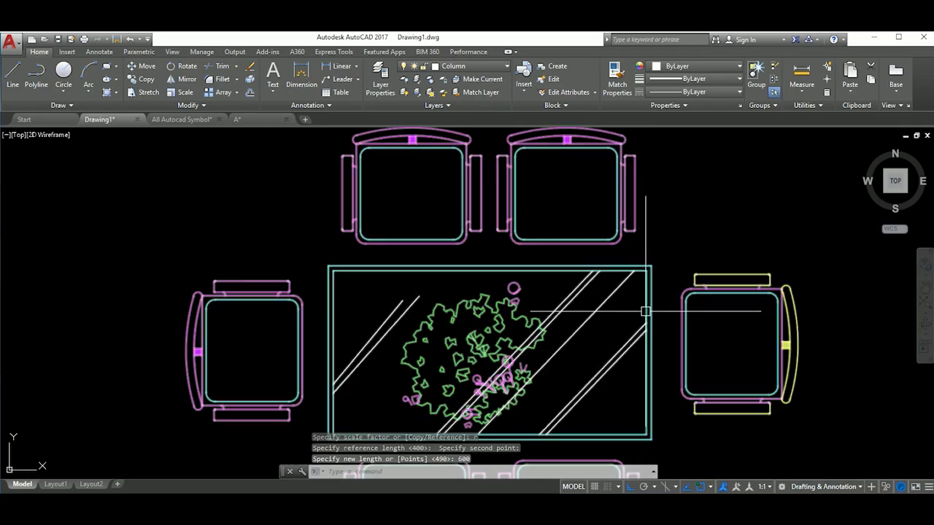
- Move the resized table set into the dining area beside the stair
{"action": "type", "text": "l"}
{"action": "key", "text": "Return"}
{"action": "key", "text": "Escape"}
{"action": "scroll", "coordinate": [733, 286], "scroll_direction": "down", "scroll_amount": 5}
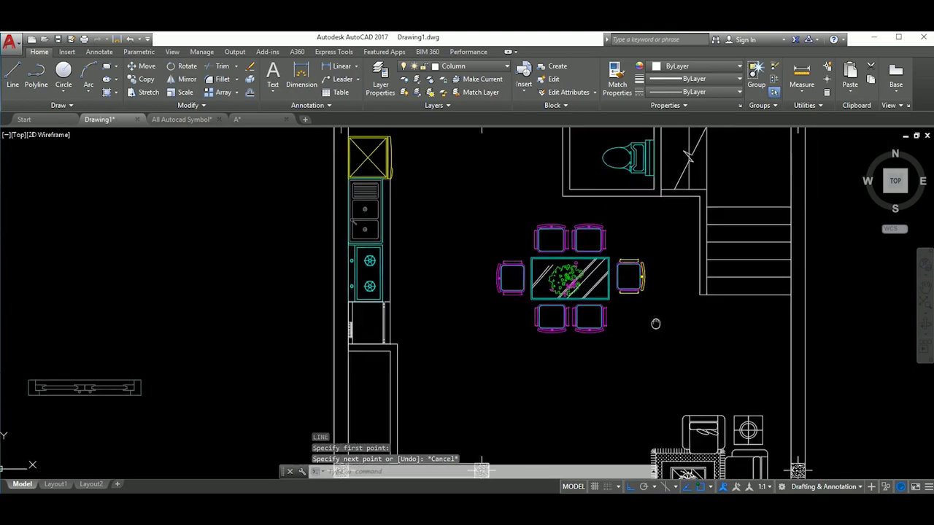
{"action": "scroll", "coordinate": [656, 323], "scroll_direction": "up", "scroll_amount": 1}
{"action": "left_click", "coordinate": [664, 294]}
{"action": "type", "text": "m"}
{"action": "key", "text": "Return"}
{"action": "left_click", "coordinate": [641, 356]}
{"action": "scroll", "coordinate": [641, 355], "scroll_direction": "down", "scroll_amount": 3}
- Window-select the living-room sofa set and move it against the right wall
{"action": "scroll", "coordinate": [693, 343], "scroll_direction": "down", "scroll_amount": 1}
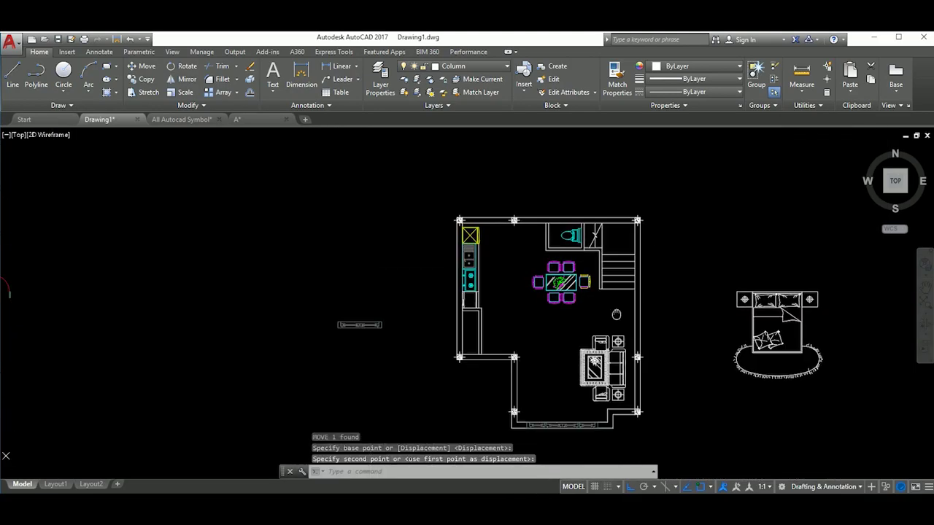
{"action": "scroll", "coordinate": [747, 334], "scroll_direction": "down", "scroll_amount": 2}
{"action": "scroll", "coordinate": [621, 313], "scroll_direction": "up", "scroll_amount": 1}
{"action": "scroll", "coordinate": [565, 318], "scroll_direction": "up", "scroll_amount": 2}
{"action": "scroll", "coordinate": [566, 317], "scroll_direction": "up", "scroll_amount": 2}
{"action": "scroll", "coordinate": [539, 362], "scroll_direction": "up", "scroll_amount": 2}
{"action": "left_click", "coordinate": [544, 286]}
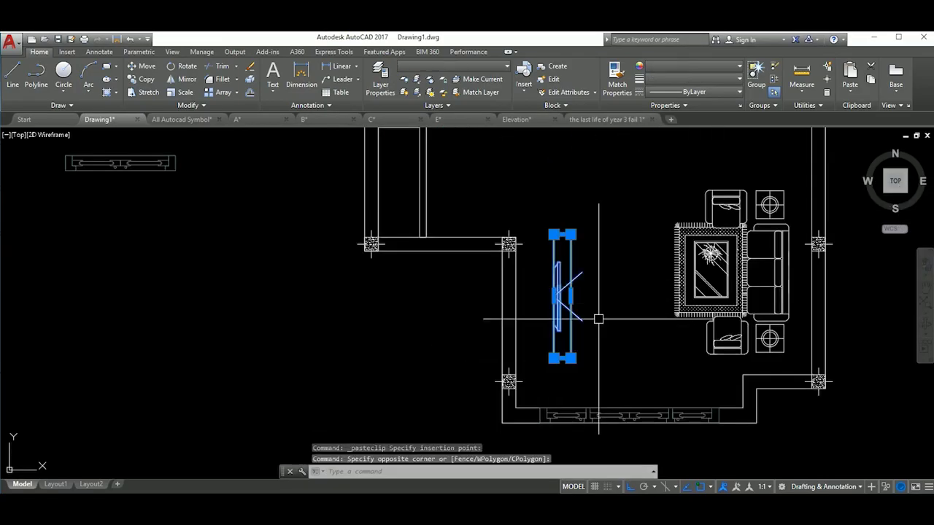
{"action": "type", "text": "M"}
{"action": "left_click", "coordinate": [554, 235]}
{"action": "scroll", "coordinate": [525, 249], "scroll_direction": "up", "scroll_amount": 2}
{"action": "scroll", "coordinate": [507, 255], "scroll_direction": "up", "scroll_amount": 1}
{"action": "scroll", "coordinate": [506, 254], "scroll_direction": "down", "scroll_amount": 4}
{"action": "scroll", "coordinate": [506, 254], "scroll_direction": "up", "scroll_amount": 2}
{"action": "scroll", "coordinate": [665, 326], "scroll_direction": "up", "scroll_amount": 2}
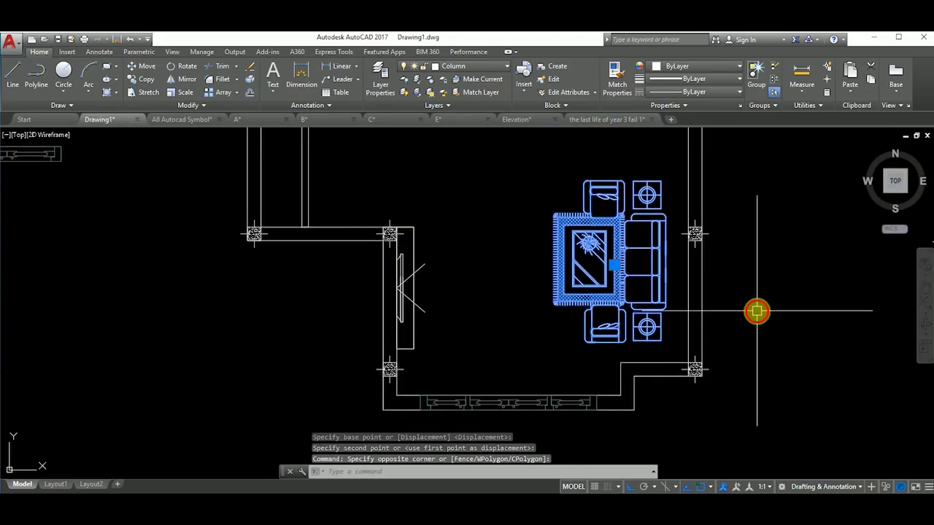
{"action": "scroll", "coordinate": [771, 307], "scroll_direction": "down", "scroll_amount": 4}
{"action": "scroll", "coordinate": [678, 338], "scroll_direction": "up", "scroll_amount": 3}
{"action": "scroll", "coordinate": [740, 334], "scroll_direction": "down", "scroll_amount": 3}
{"action": "scroll", "coordinate": [657, 333], "scroll_direction": "down", "scroll_amount": 2}
{"action": "key", "text": "Escape"}
- Pan the view to frame the floor plan and the dining area
{"action": "scroll", "coordinate": [605, 329], "scroll_direction": "up", "scroll_amount": 2}
{"action": "middle_click_drag", "start_coordinate": [603, 326], "coordinate": [601, 311]}
{"action": "scroll", "coordinate": [600, 312], "scroll_direction": "down", "scroll_amount": 1}
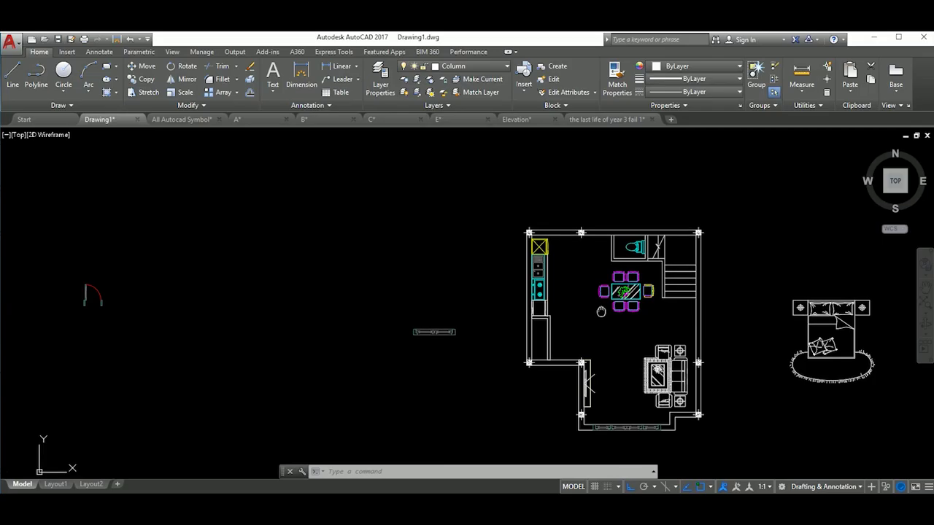
{"action": "middle_click_drag", "start_coordinate": [668, 332], "coordinate": [626, 331]}
{"action": "scroll", "coordinate": [609, 324], "scroll_direction": "up", "scroll_amount": 2}
- Move the dining table set into its final position
{"action": "left_click", "coordinate": [544, 284]}
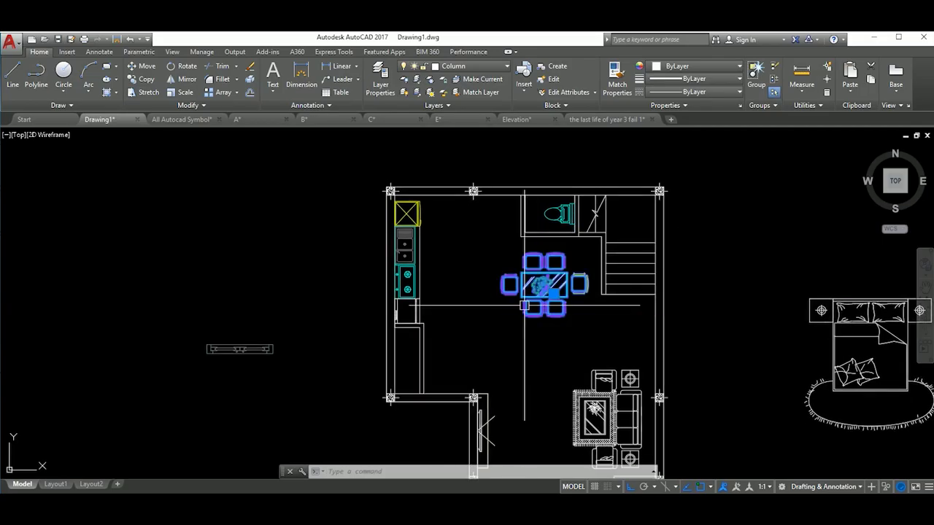
{"action": "type", "text": "m"}
{"action": "key", "text": "Return"}
{"action": "left_click", "coordinate": [609, 323]}
{"action": "left_click", "coordinate": [609, 323]}
{"action": "scroll", "coordinate": [437, 335], "scroll_direction": "down", "scroll_amount": 3}
{"action": "scroll", "coordinate": [364, 350], "scroll_direction": "up", "scroll_amount": 1}
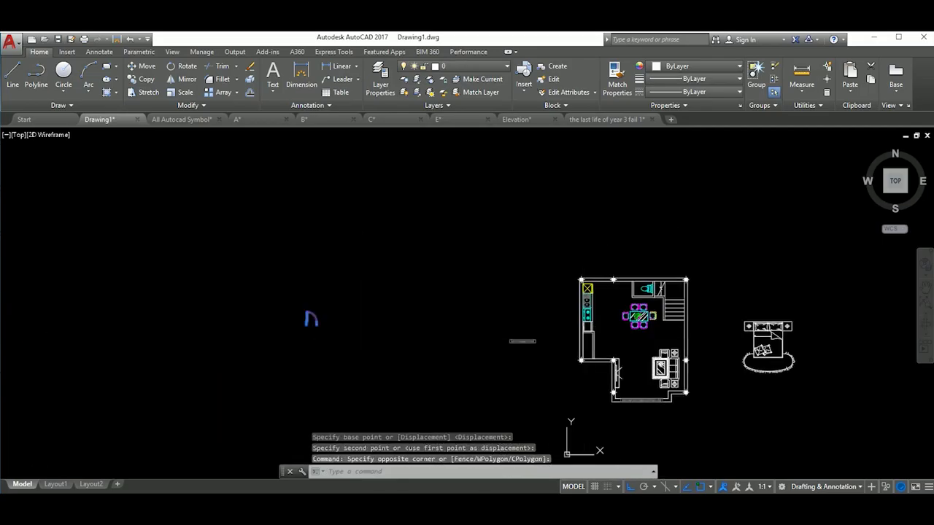
{"action": "scroll", "coordinate": [481, 241], "scroll_direction": "up", "scroll_amount": 3}
{"action": "scroll", "coordinate": [510, 248], "scroll_direction": "up", "scroll_amount": 2}
- Move the column beside the wall to its new position
{"action": "type", "text": "l"}
{"action": "key", "text": "Return"}
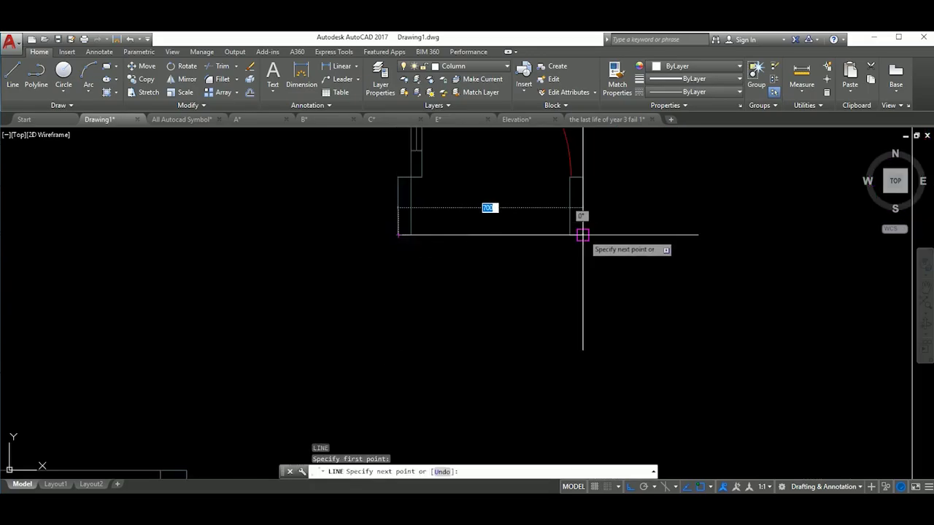
{"action": "key", "text": "Escape"}
{"action": "scroll", "coordinate": [582, 235], "scroll_direction": "down", "scroll_amount": 3}
{"action": "type", "text": "m"}
{"action": "key", "text": "Return"}
{"action": "left_click", "coordinate": [588, 286]}
{"action": "scroll", "coordinate": [728, 337], "scroll_direction": "up", "scroll_amount": 4}
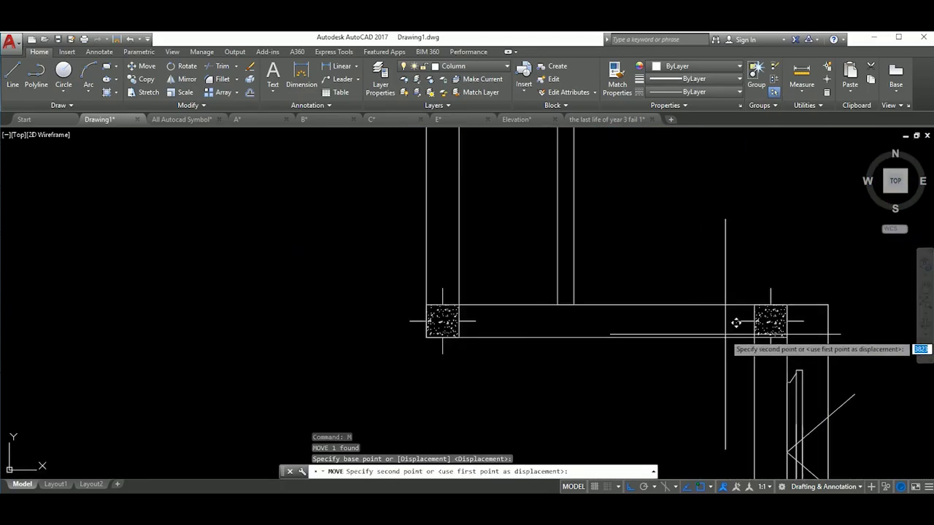
{"action": "left_click", "coordinate": [728, 337]}
{"action": "scroll", "coordinate": [625, 339], "scroll_direction": "down", "scroll_amount": 2}
- Flip the upper-wall door to swing the other way and drop it into the wall opening
{"action": "left_click", "coordinate": [578, 308]}
{"action": "scroll", "coordinate": [578, 309], "scroll_direction": "up", "scroll_amount": 2}
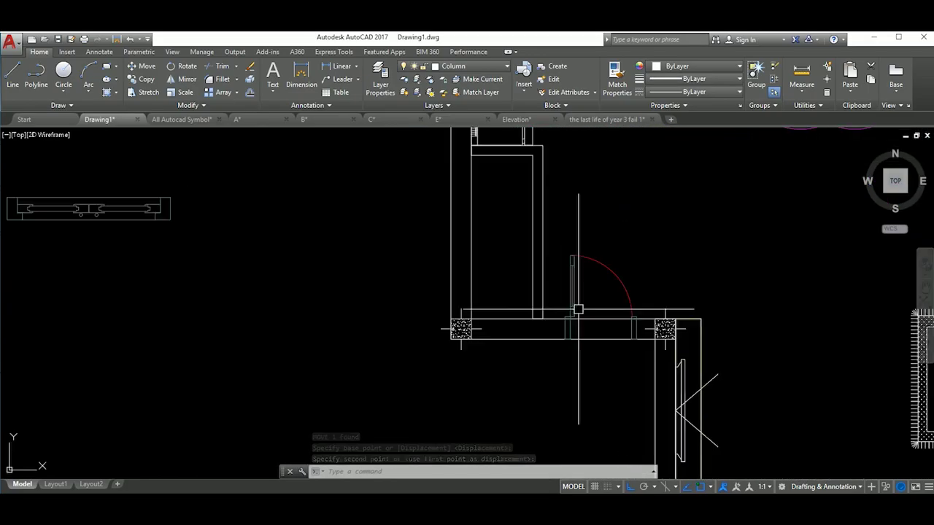
{"action": "left_click", "coordinate": [646, 236]}
{"action": "type", "text": "m"}
{"action": "key", "text": "Return"}
{"action": "scroll", "coordinate": [734, 337], "scroll_direction": "up", "scroll_amount": 3}
{"action": "left_click", "coordinate": [734, 337]}
{"action": "left_click", "coordinate": [475, 323]}
{"action": "scroll", "coordinate": [569, 346], "scroll_direction": "down", "scroll_amount": 3}
{"action": "scroll", "coordinate": [620, 299], "scroll_direction": "down", "scroll_amount": 3}
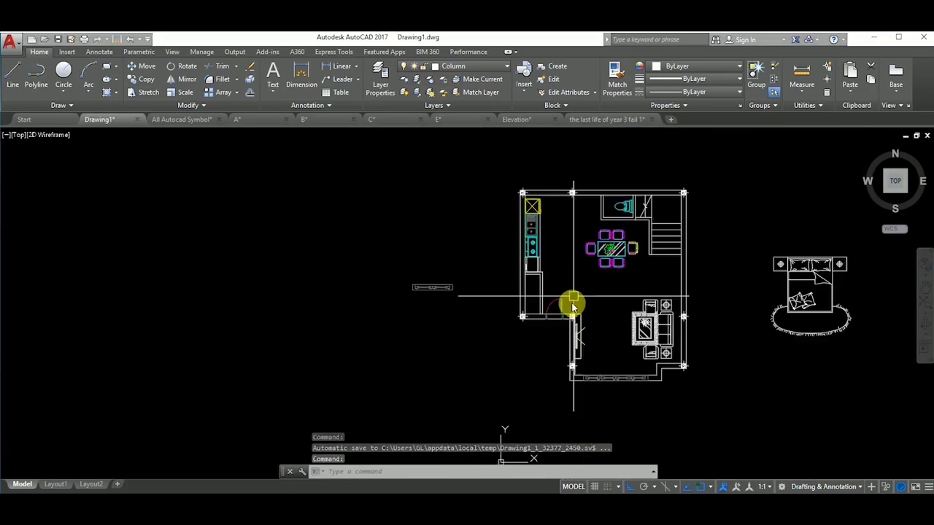
{"action": "scroll", "coordinate": [402, 313], "scroll_direction": "up", "scroll_amount": 3}
- Paste a door copy and mirror it, keeping only the mirrored door
{"action": "key", "text": "ctrl+v"}
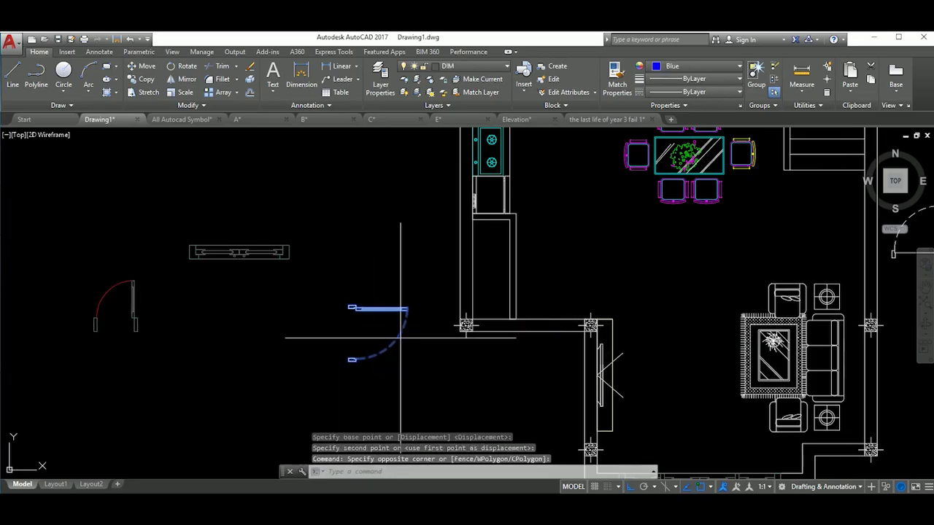
{"action": "type", "text": "ro"}
{"action": "key", "text": "Return"}
{"action": "left_click", "coordinate": [427, 329]}
{"action": "left_click", "coordinate": [505, 380]}
{"action": "left_click", "coordinate": [504, 409]}
{"action": "key", "text": "Return"}
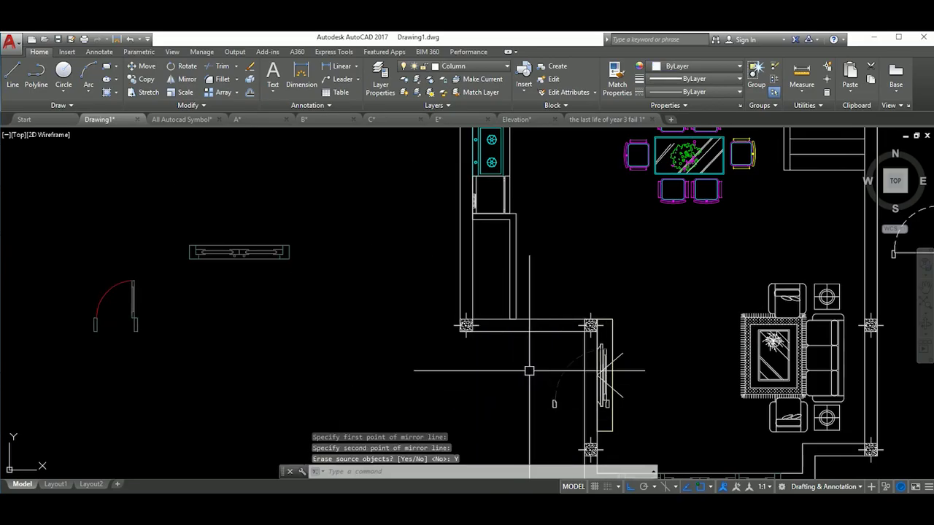
{"action": "scroll", "coordinate": [554, 379], "scroll_direction": "up", "scroll_amount": 3}
- Move the mirrored door against the wall opening
{"action": "type", "text": "m"}
{"action": "key", "text": "Return"}
{"action": "left_click", "coordinate": [582, 398]}
{"action": "middle_click_drag", "start_coordinate": [489, 186], "coordinate": [518, 323]}
{"action": "scroll", "coordinate": [514, 335], "scroll_direction": "up", "scroll_amount": 2}
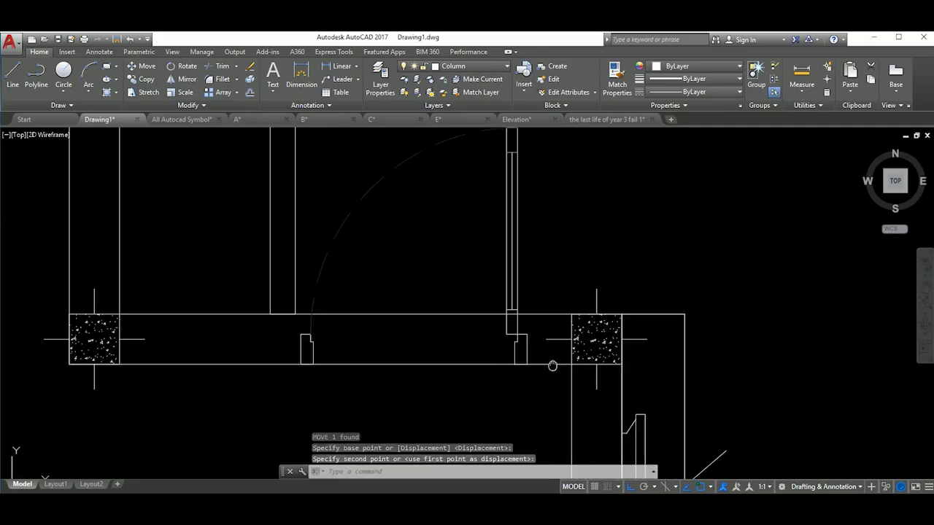
{"action": "left_click", "coordinate": [555, 388]}
{"action": "scroll", "coordinate": [533, 365], "scroll_direction": "up", "scroll_amount": 2}
- Shift the selection 50 units to line it up with the wall end
{"action": "left_click", "coordinate": [533, 386]}
{"action": "left_click", "coordinate": [542, 355]}
{"action": "scroll", "coordinate": [542, 354], "scroll_direction": "up", "scroll_amount": 2}
{"action": "type", "text": "m"}
{"action": "key", "text": "Return"}
{"action": "scroll", "coordinate": [542, 298], "scroll_direction": "down", "scroll_amount": 2}
{"action": "left_click", "coordinate": [631, 282]}
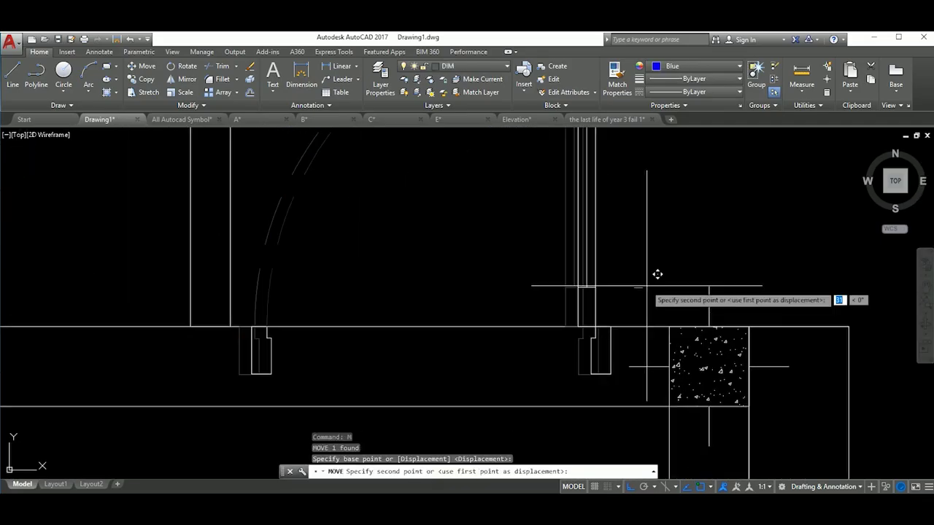
{"action": "key", "text": "Return"}
{"action": "scroll", "coordinate": [647, 289], "scroll_direction": "down", "scroll_amount": 3}
- Try line and trim on the wall lines, then select the door below the kitchen
{"action": "scroll", "coordinate": [511, 321], "scroll_direction": "up", "scroll_amount": 2}
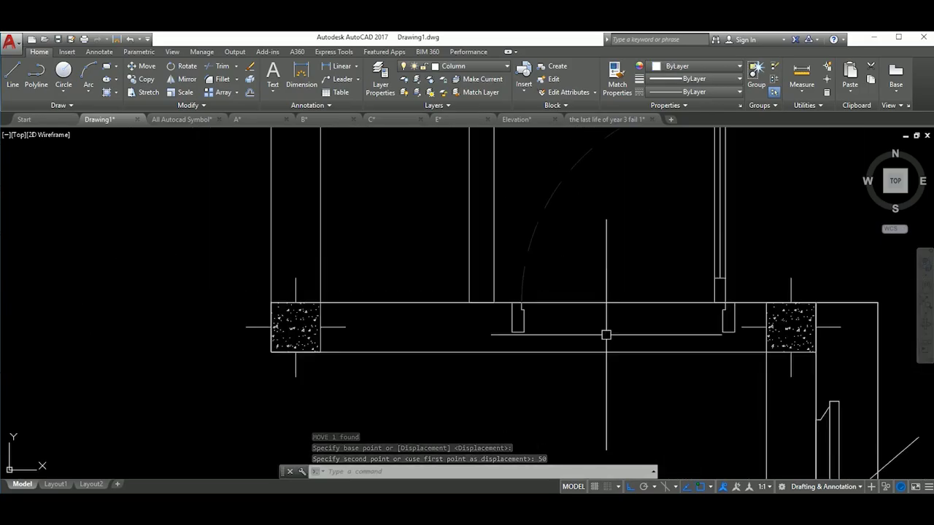
{"action": "scroll", "coordinate": [510, 321], "scroll_direction": "up", "scroll_amount": 1}
{"action": "type", "text": "l"}
{"action": "key", "text": "Return"}
{"action": "scroll", "coordinate": [503, 340], "scroll_direction": "up", "scroll_amount": 2}
{"action": "key", "text": "Escape"}
{"action": "scroll", "coordinate": [553, 356], "scroll_direction": "down", "scroll_amount": 1}
{"action": "key", "text": "Return"}
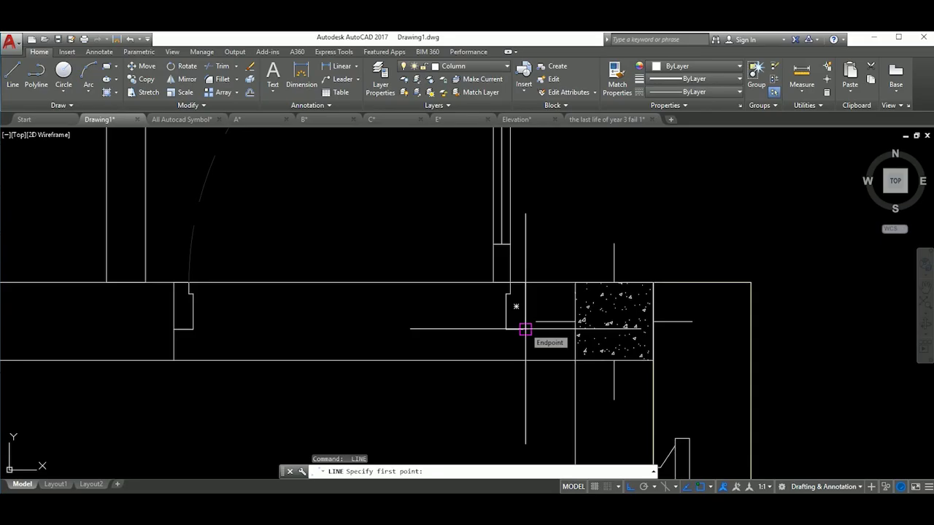
{"action": "key", "text": "Escape"}
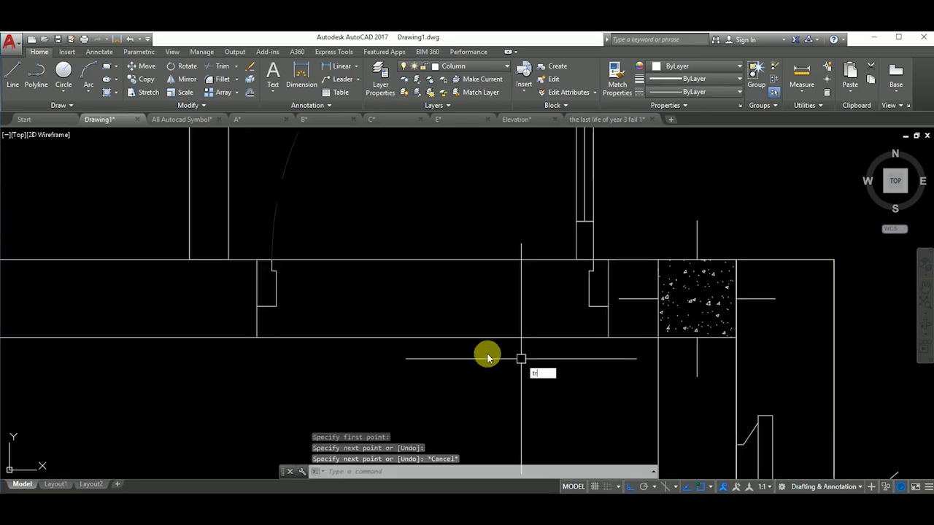
{"action": "key", "text": "Return"}
{"action": "key", "text": "Escape"}
{"action": "scroll", "coordinate": [479, 298], "scroll_direction": "down", "scroll_amount": 5}
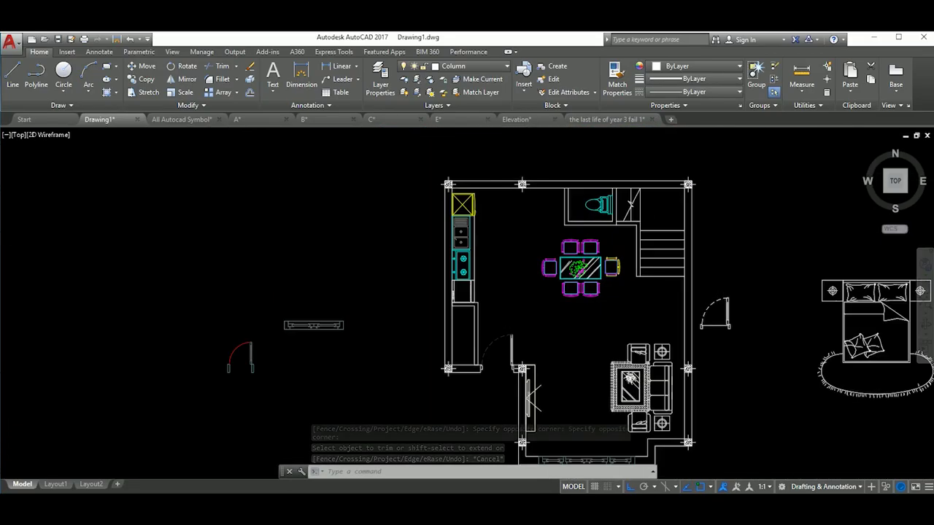
{"action": "middle_click_drag", "start_coordinate": [539, 284], "coordinate": [540, 275]}
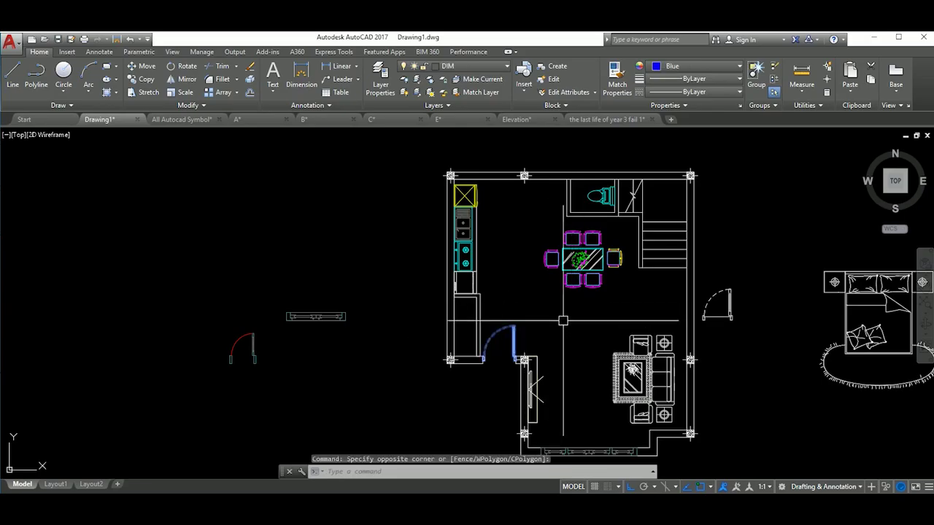
- Start copying and then moving the door, cancelling both attempts
{"action": "type", "text": "co"}
{"action": "key", "text": "Return"}
{"action": "scroll", "coordinate": [514, 350], "scroll_direction": "up", "scroll_amount": 5}
{"action": "left_click", "coordinate": [513, 357]}
{"action": "scroll", "coordinate": [513, 358], "scroll_direction": "down", "scroll_amount": 5}
{"action": "scroll", "coordinate": [489, 310], "scroll_direction": "up", "scroll_amount": 5}
{"action": "key", "text": "Escape"}
{"action": "scroll", "coordinate": [488, 310], "scroll_direction": "down", "scroll_amount": 5}
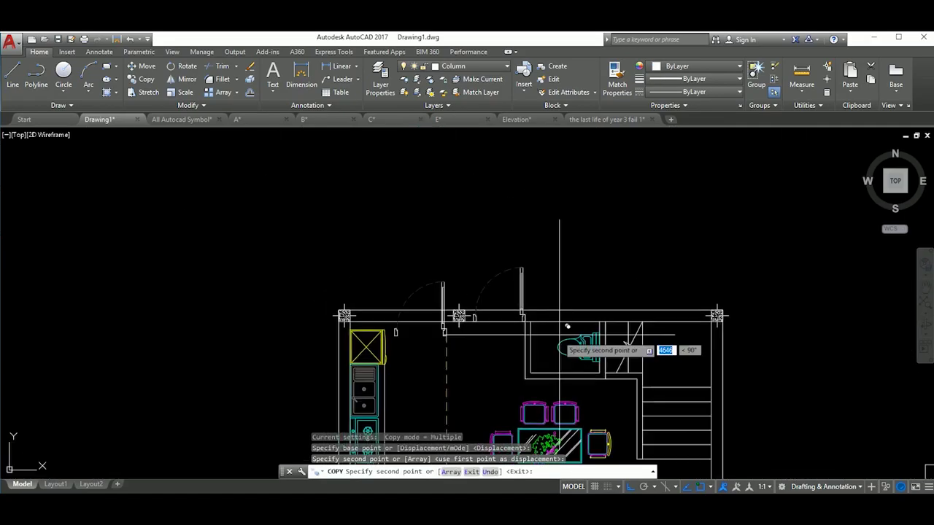
{"action": "scroll", "coordinate": [604, 256], "scroll_direction": "up", "scroll_amount": 4}
{"action": "key", "text": "Return"}
{"action": "left_click", "coordinate": [595, 253]}
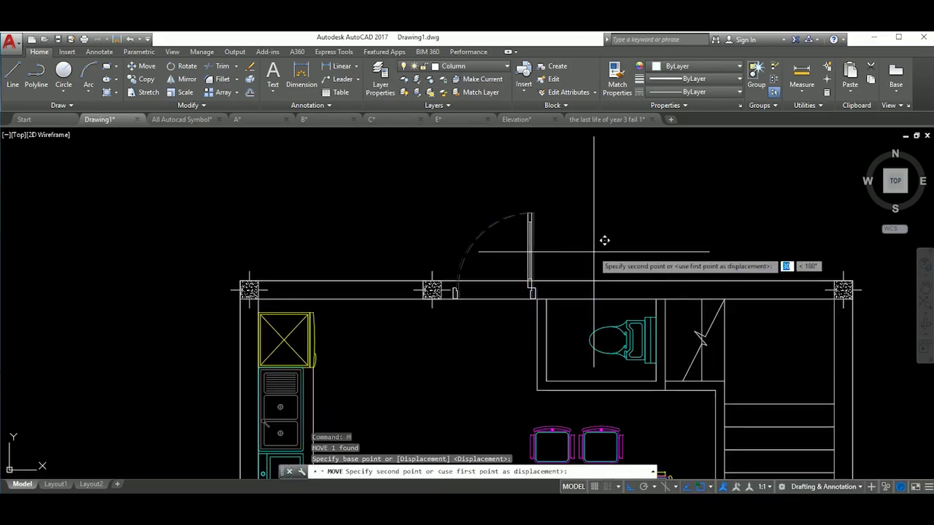
{"action": "key", "text": "Escape"}
- Mirror the door about a vertical mirror line with MI
{"action": "type", "text": "mi"}
{"action": "key", "text": "Return"}
{"action": "left_click", "coordinate": [488, 290]}
{"action": "left_click", "coordinate": [488, 195]}
{"action": "left_click", "coordinate": [503, 228]}
{"action": "scroll", "coordinate": [437, 284], "scroll_direction": "up", "scroll_amount": 4}
- Try repositioning a column and trimming the wall lines, cancelling the line and trim
{"action": "type", "text": "m"}
{"action": "left_click", "coordinate": [406, 254]}
{"action": "left_click", "coordinate": [448, 253]}
{"action": "mouse_move", "coordinate": [511, 241]}
{"action": "middle_mouse_down"}
{"action": "mouse_move", "coordinate": [603, 297]}
{"action": "mouse_move", "coordinate": [541, 311]}
{"action": "middle_mouse_up"}
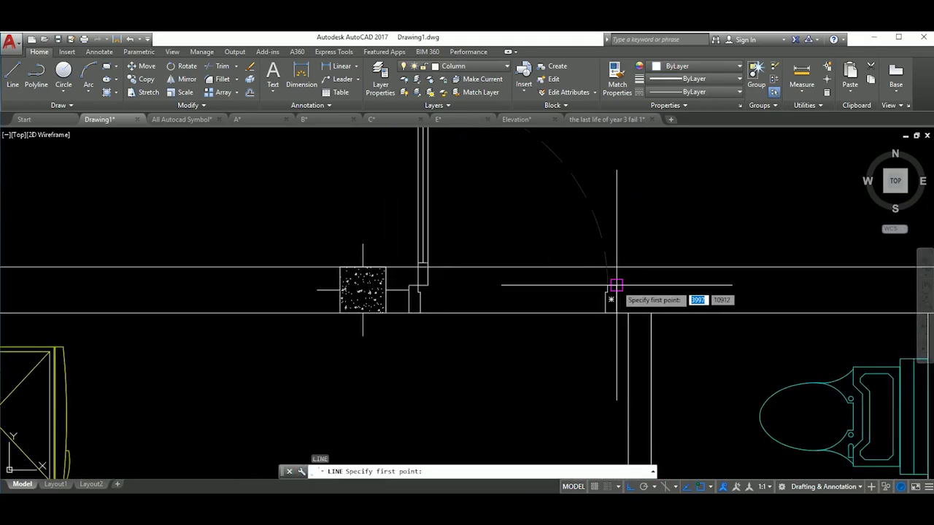
{"action": "left_click", "coordinate": [409, 285]}
{"action": "key", "text": "Escape"}
{"action": "type", "text": "tr"}
{"action": "key", "text": "Return"}
{"action": "key", "text": "Return"}
{"action": "key", "text": "Escape"}
{"action": "left_click", "coordinate": [525, 313]}
{"action": "scroll", "coordinate": [496, 351], "scroll_direction": "down", "scroll_amount": 2}
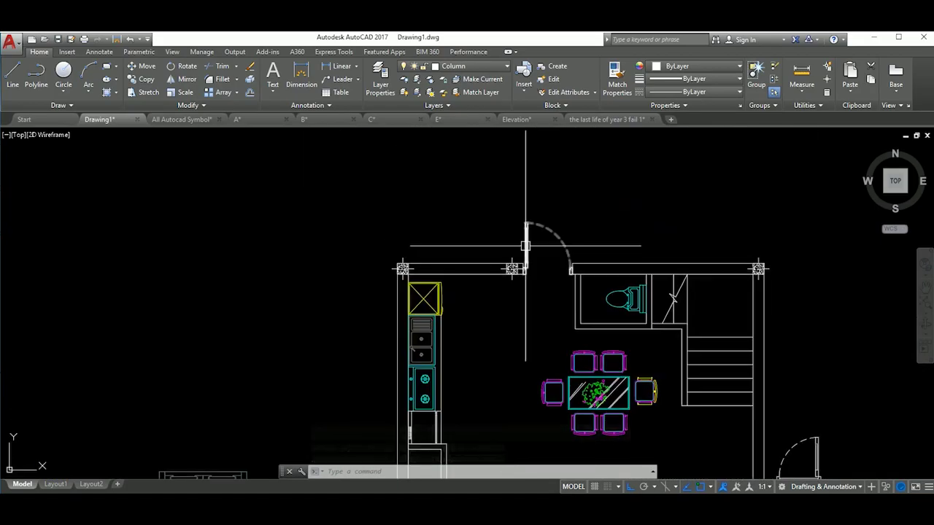
{"action": "scroll", "coordinate": [528, 252], "scroll_direction": "up", "scroll_amount": 4}
- Window-select the door and begin moving it, then cancel
{"action": "left_click", "coordinate": [569, 298]}
{"action": "key", "text": "Return"}
{"action": "scroll", "coordinate": [599, 355], "scroll_direction": "up", "scroll_amount": 3}
{"action": "left_click", "coordinate": [517, 250]}
{"action": "scroll", "coordinate": [625, 365], "scroll_direction": "down", "scroll_amount": 3}
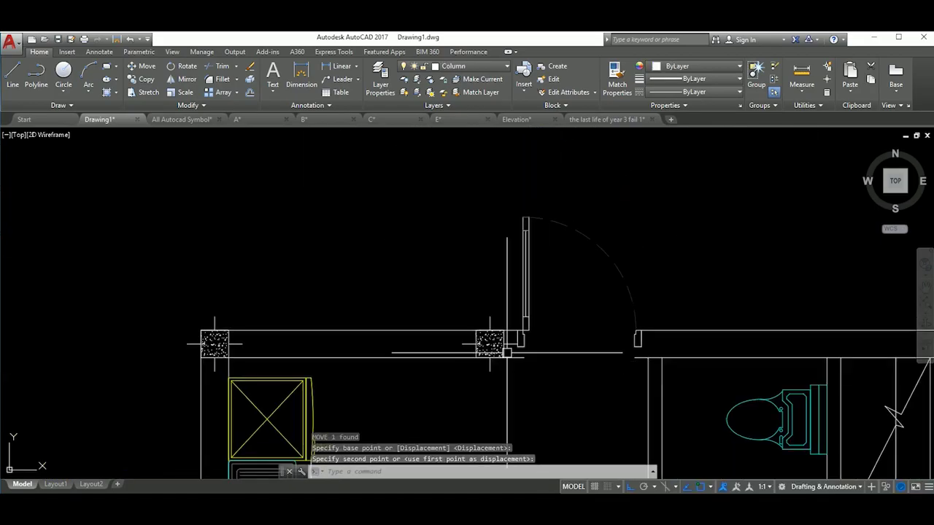
{"action": "scroll", "coordinate": [613, 365], "scroll_direction": "up", "scroll_amount": 2}
{"action": "scroll", "coordinate": [397, 333], "scroll_direction": "down", "scroll_amount": 3}
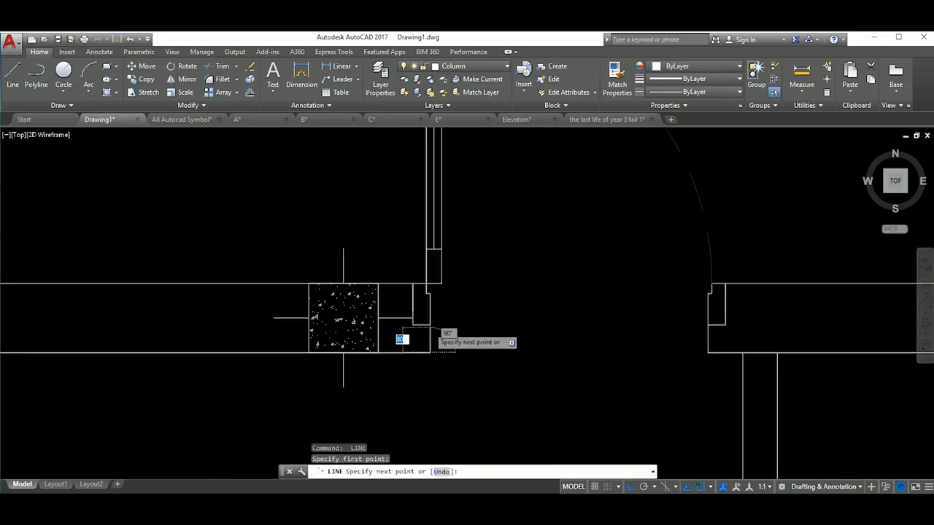
{"action": "key", "text": "Escape"}
{"action": "scroll", "coordinate": [556, 333], "scroll_direction": "down", "scroll_amount": 3}
{"action": "scroll", "coordinate": [506, 333], "scroll_direction": "down", "scroll_amount": 2}
{"action": "scroll", "coordinate": [561, 334], "scroll_direction": "up", "scroll_amount": 3}
- Move the window block into the top-wall opening between the two columns
{"action": "left_click", "coordinate": [560, 334]}
{"action": "key", "text": "m"}
{"action": "key", "text": "space"}
{"action": "left_click", "coordinate": [493, 351]}
{"action": "scroll", "coordinate": [486, 343], "scroll_direction": "down", "scroll_amount": 3}
{"action": "scroll", "coordinate": [486, 343], "scroll_direction": "up", "scroll_amount": 4}
{"action": "scroll", "coordinate": [511, 336], "scroll_direction": "down", "scroll_amount": 2}
{"action": "left_click", "coordinate": [458, 335]}
{"action": "scroll", "coordinate": [458, 336], "scroll_direction": "up", "scroll_amount": 3}
{"action": "scroll", "coordinate": [601, 329], "scroll_direction": "up", "scroll_amount": 1}
{"action": "key", "text": "m"}
{"action": "key", "text": "space"}
- Rest the window on the wall's bottom line and select the window block
{"action": "left_click", "coordinate": [664, 344]}
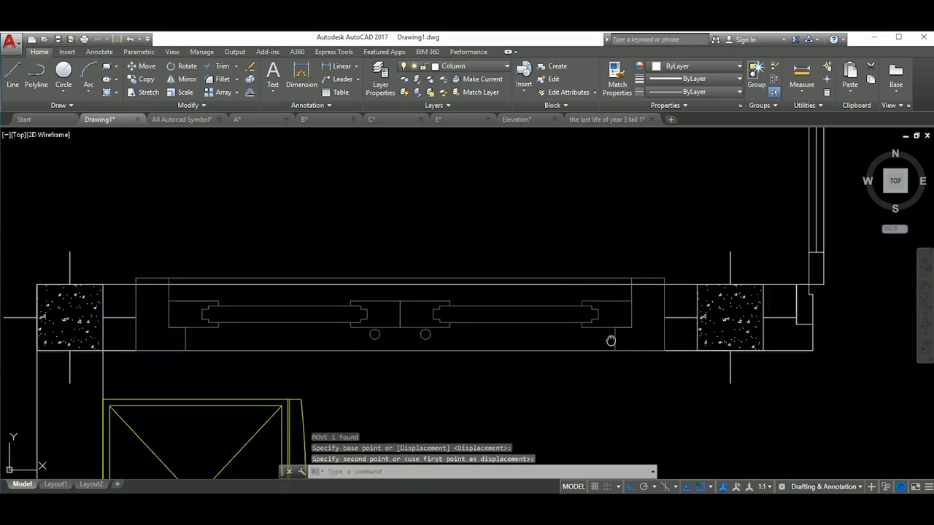
{"action": "middle_click_drag", "start_coordinate": [664, 344], "coordinate": [752, 358]}
{"action": "left_click", "coordinate": [650, 363]}
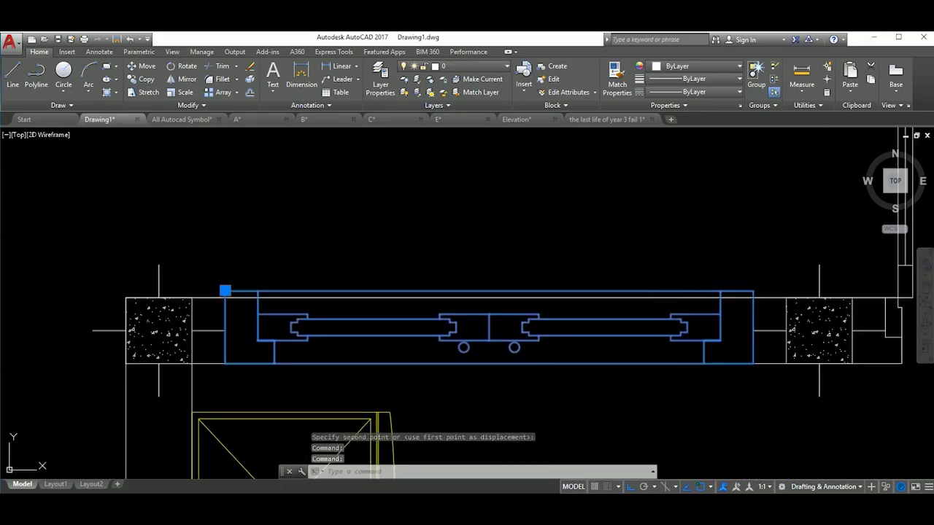
- In the Block Editor, stretch the window's end by 10 and save the block
{"action": "double_click", "coordinate": [521, 298]}
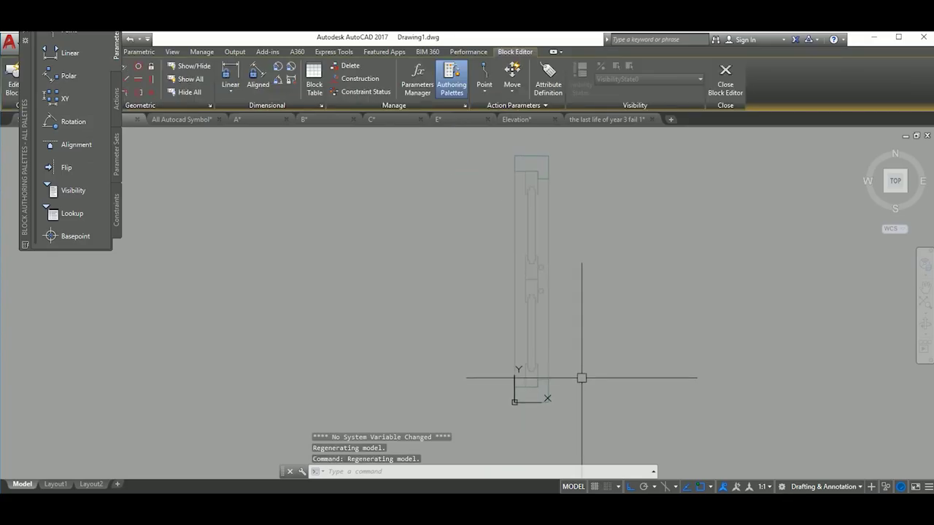
{"action": "key", "text": "Return"}
{"action": "left_click", "coordinate": [674, 400]}
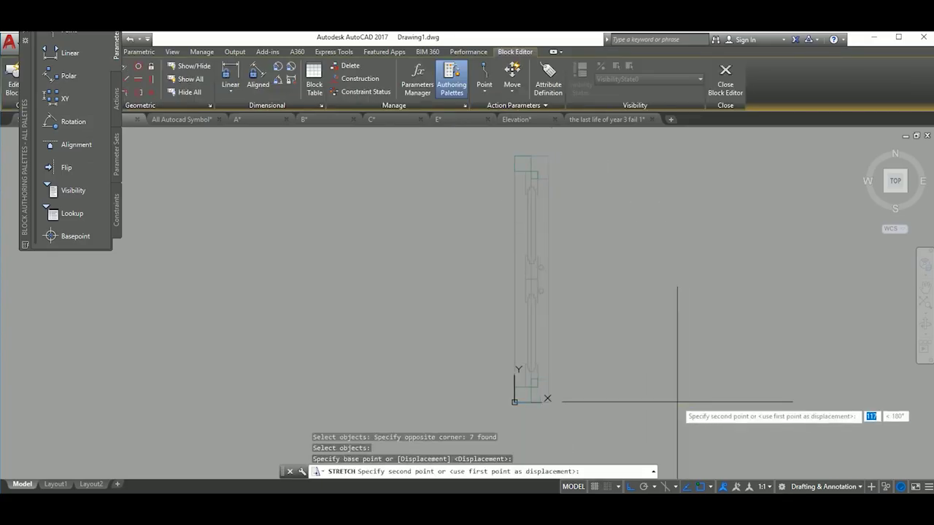
{"action": "key", "text": "Return"}
{"action": "key", "text": "Return"}
{"action": "left_click", "coordinate": [625, 406]}
{"action": "left_click", "coordinate": [586, 194]}
{"action": "key", "text": "Return"}
{"action": "left_click", "coordinate": [536, 346]}
- Select the column beside the window and pick its move base point
{"action": "key", "text": "Return"}
{"action": "left_click", "coordinate": [725, 77]}
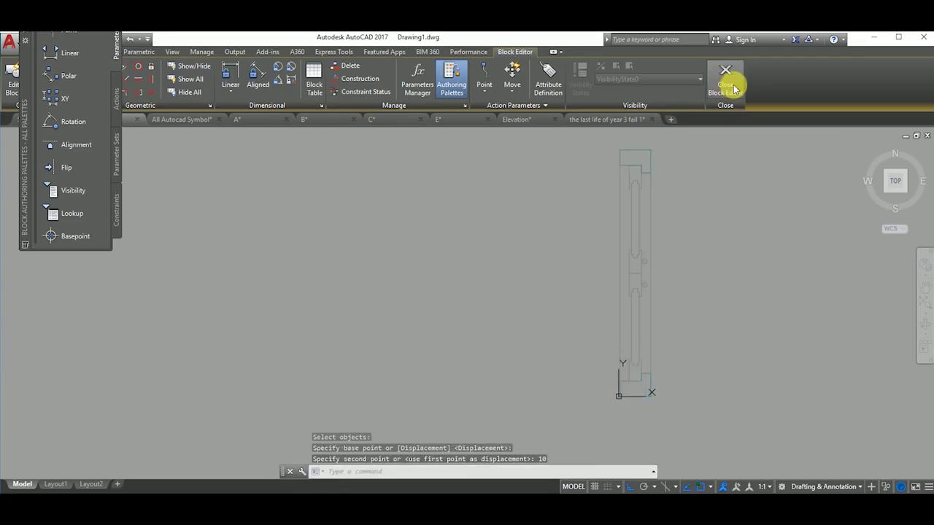
{"action": "left_click", "coordinate": [517, 198]}
{"action": "scroll", "coordinate": [759, 361], "scroll_direction": "up", "scroll_amount": 4}
{"action": "left_click", "coordinate": [825, 321]}
{"action": "type", "text": "m"}
{"action": "key", "text": "Return"}
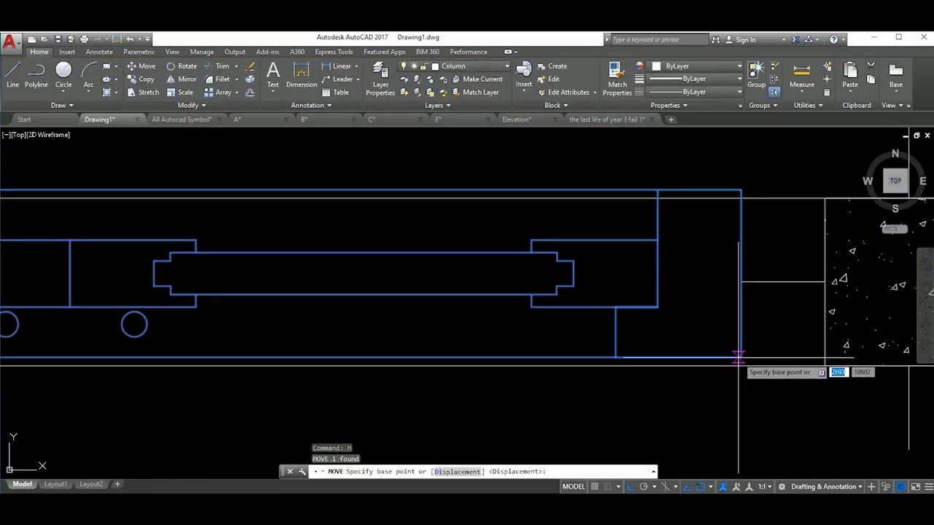
{"action": "left_click", "coordinate": [741, 365]}
- Drop the column into its new position beside the window
{"action": "left_click", "coordinate": [751, 354]}
{"action": "scroll", "coordinate": [751, 354], "scroll_direction": "down", "scroll_amount": 3}
{"action": "scroll", "coordinate": [751, 353], "scroll_direction": "down", "scroll_amount": 2}
{"action": "scroll", "coordinate": [751, 353], "scroll_direction": "down", "scroll_amount": 2}
{"action": "scroll", "coordinate": [752, 354], "scroll_direction": "down", "scroll_amount": 2}
{"action": "scroll", "coordinate": [562, 381], "scroll_direction": "up", "scroll_amount": 5}
- Move the bathroom door to a new spot near the toilet
{"action": "left_click", "coordinate": [563, 381]}
{"action": "type", "text": "m"}
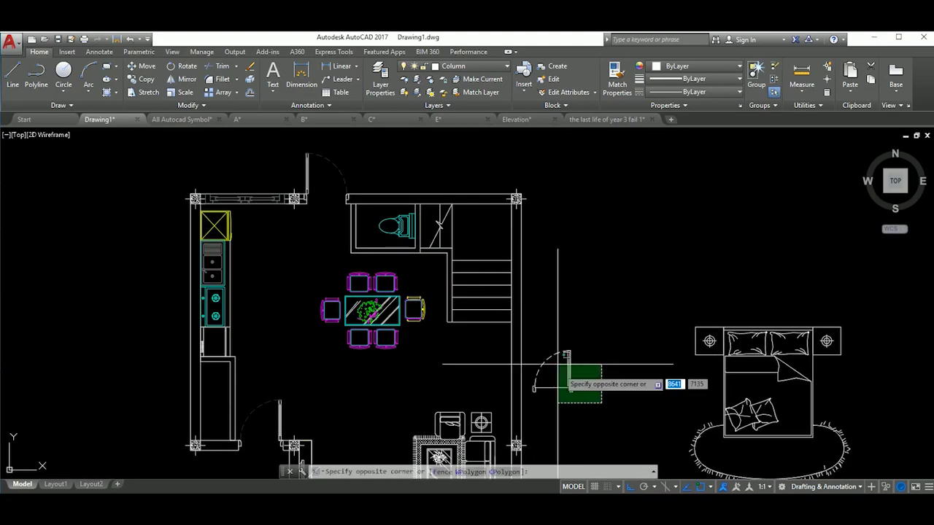
{"action": "key", "text": "Return"}
{"action": "left_click", "coordinate": [428, 381]}
{"action": "scroll", "coordinate": [428, 381], "scroll_direction": "down", "scroll_amount": 2}
{"action": "left_click", "coordinate": [425, 354]}
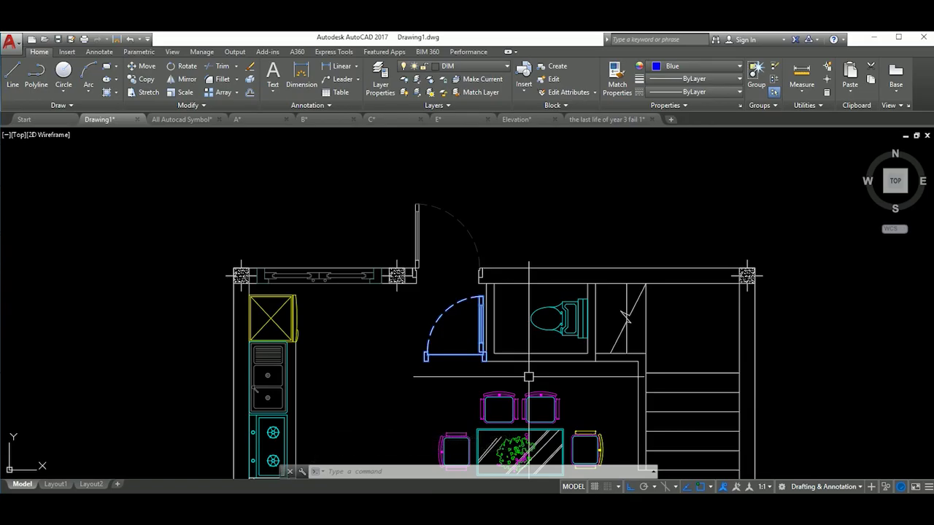
{"action": "scroll", "coordinate": [528, 376], "scroll_direction": "up", "scroll_amount": 2}
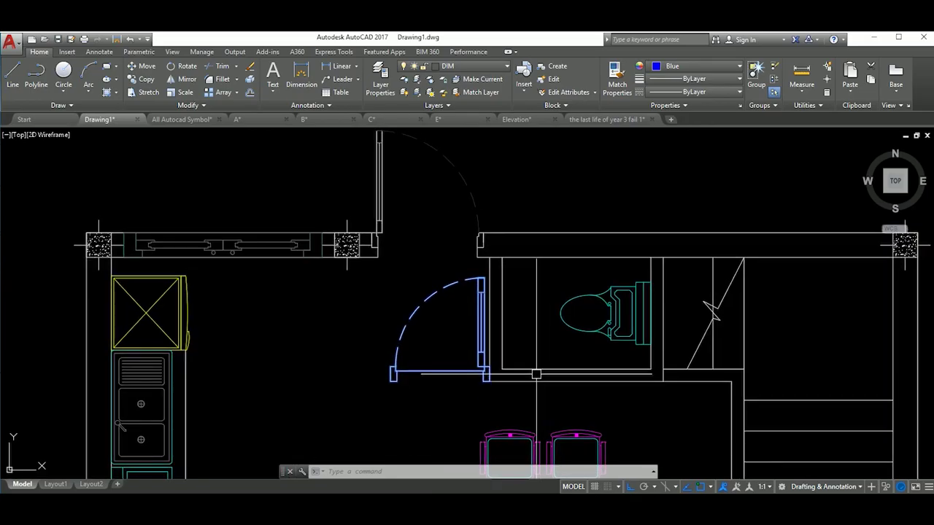
- Rotate the bathroom door 90° about its base point
{"action": "type", "text": "ro"}
{"action": "key", "text": "Return"}
{"action": "left_click", "coordinate": [470, 394]}
{"action": "left_click", "coordinate": [475, 296]}
{"action": "scroll", "coordinate": [475, 296], "scroll_direction": "down", "scroll_amount": 2}
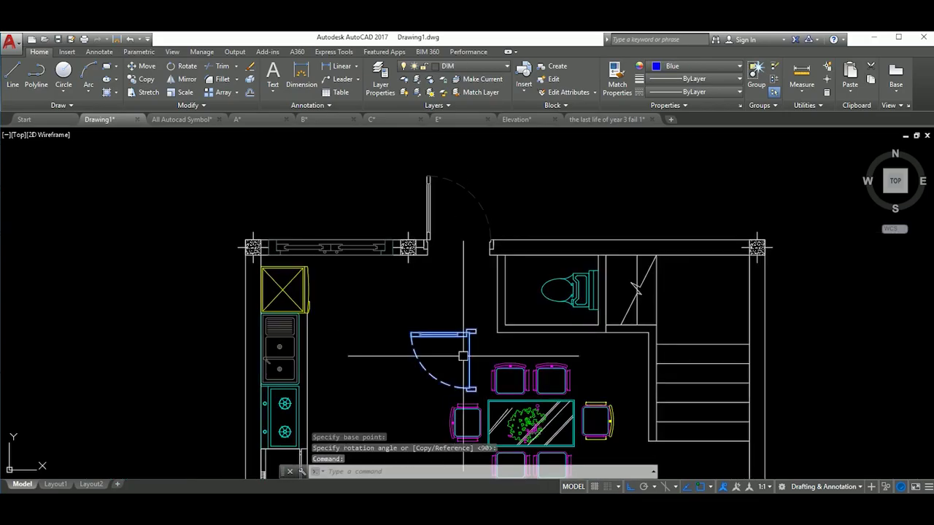
- Move the rotated door into the bathroom wall opening
{"action": "key", "text": "Return"}
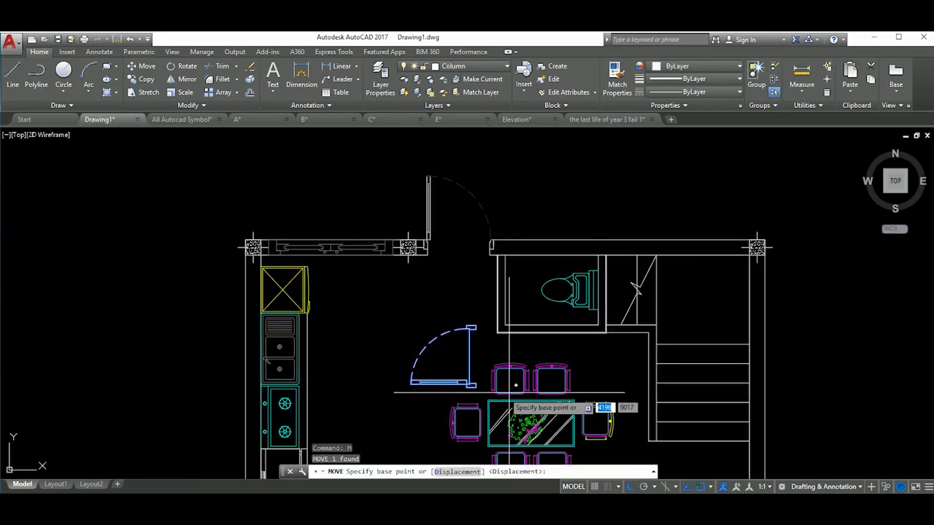
{"action": "scroll", "coordinate": [467, 376], "scroll_direction": "up", "scroll_amount": 2}
{"action": "left_click", "coordinate": [470, 381]}
{"action": "scroll", "coordinate": [517, 296], "scroll_direction": "up", "scroll_amount": 2}
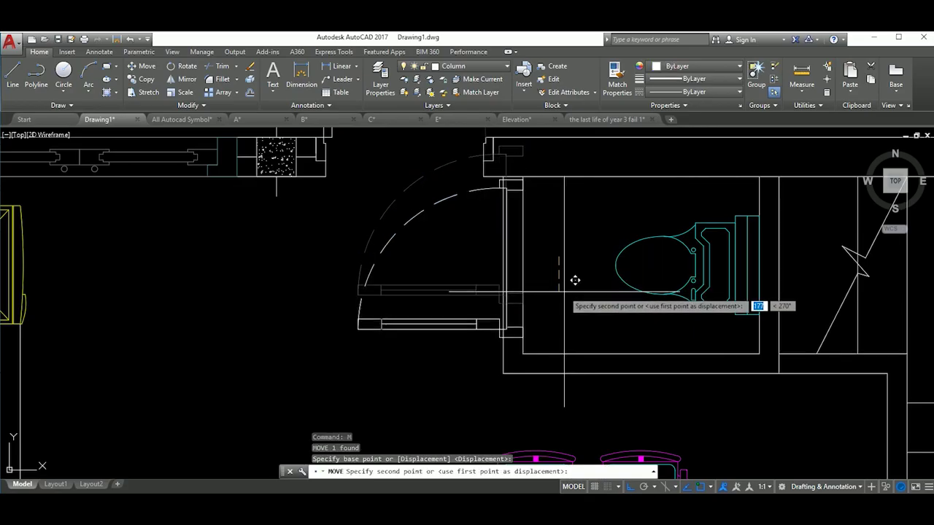
{"action": "scroll", "coordinate": [540, 301], "scroll_direction": "down", "scroll_amount": 2}
{"action": "scroll", "coordinate": [598, 309], "scroll_direction": "up", "scroll_amount": 4}
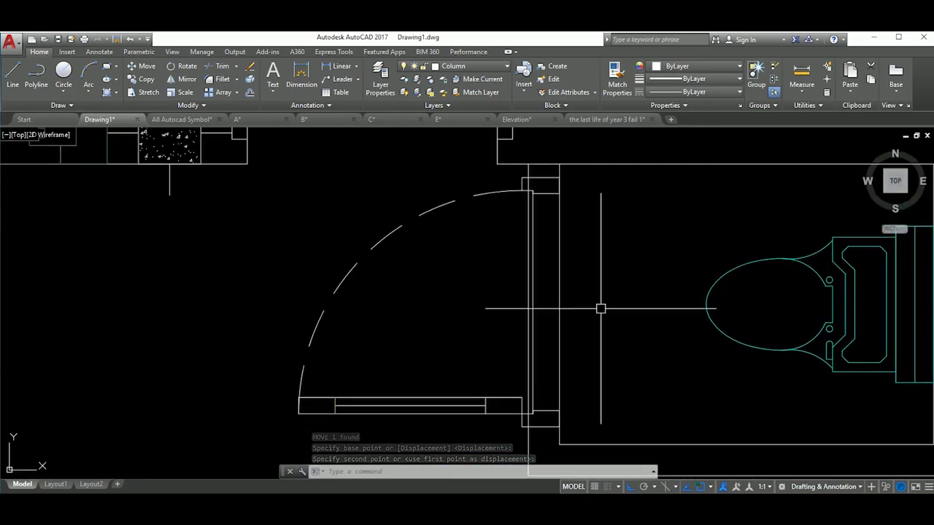
{"action": "scroll", "coordinate": [554, 206], "scroll_direction": "up", "scroll_amount": 2}
{"action": "scroll", "coordinate": [561, 277], "scroll_direction": "up", "scroll_amount": 2}
{"action": "key", "text": "Escape"}
{"action": "key", "text": "Escape"}
{"action": "scroll", "coordinate": [624, 249], "scroll_direction": "down", "scroll_amount": 4}
{"action": "scroll", "coordinate": [544, 226], "scroll_direction": "down", "scroll_amount": 2}
{"action": "scroll", "coordinate": [547, 248], "scroll_direction": "up", "scroll_amount": 2}
{"action": "scroll", "coordinate": [540, 244], "scroll_direction": "up", "scroll_amount": 1}
{"action": "scroll", "coordinate": [527, 252], "scroll_direction": "down", "scroll_amount": 2}
- Window-select the bed and rug in the bedroom
{"action": "middle_click_drag", "start_coordinate": [528, 252], "coordinate": [548, 304]}
{"action": "scroll", "coordinate": [546, 256], "scroll_direction": "down", "scroll_amount": 2}
{"action": "scroll", "coordinate": [513, 289], "scroll_direction": "up", "scroll_amount": 4}
{"action": "scroll", "coordinate": [513, 289], "scroll_direction": "down", "scroll_amount": 3}
{"action": "left_click_drag", "start_coordinate": [666, 209], "coordinate": [735, 363]}
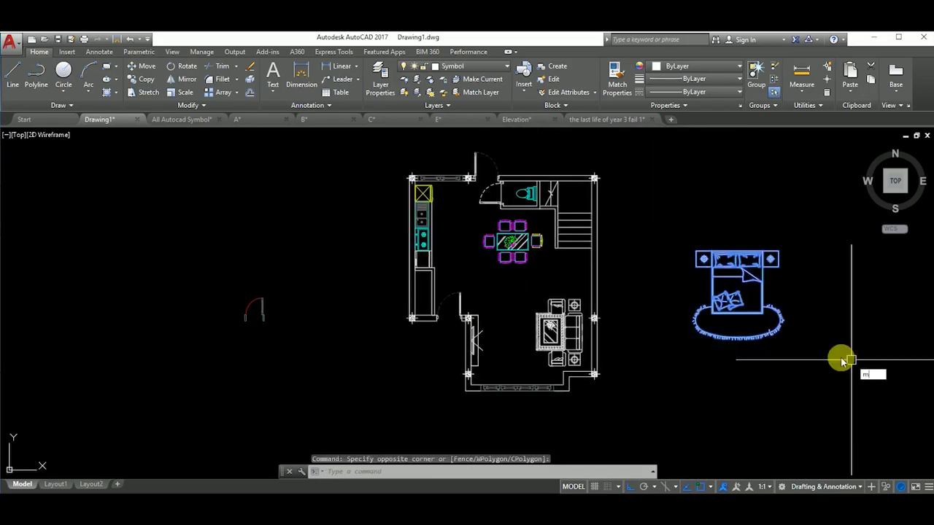
- Move the bed and rug group out to the left
{"action": "type", "text": "m"}
{"action": "key", "text": "Return"}
{"action": "left_click", "coordinate": [865, 260]}
{"action": "scroll", "coordinate": [387, 342], "scroll_direction": "down", "scroll_amount": 1}
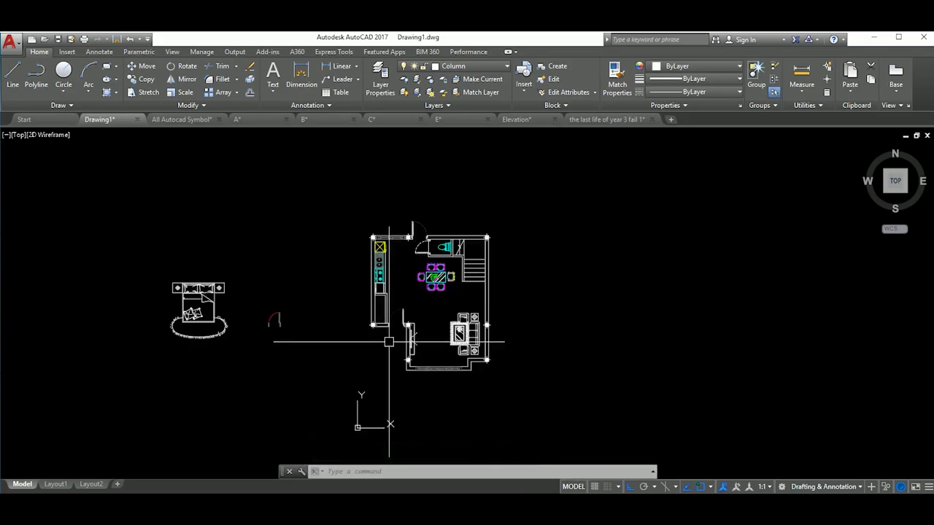
- Copy the whole floor plan with CO and place it to the right
{"action": "left_click", "coordinate": [340, 187]}
{"action": "left_click", "coordinate": [546, 386]}
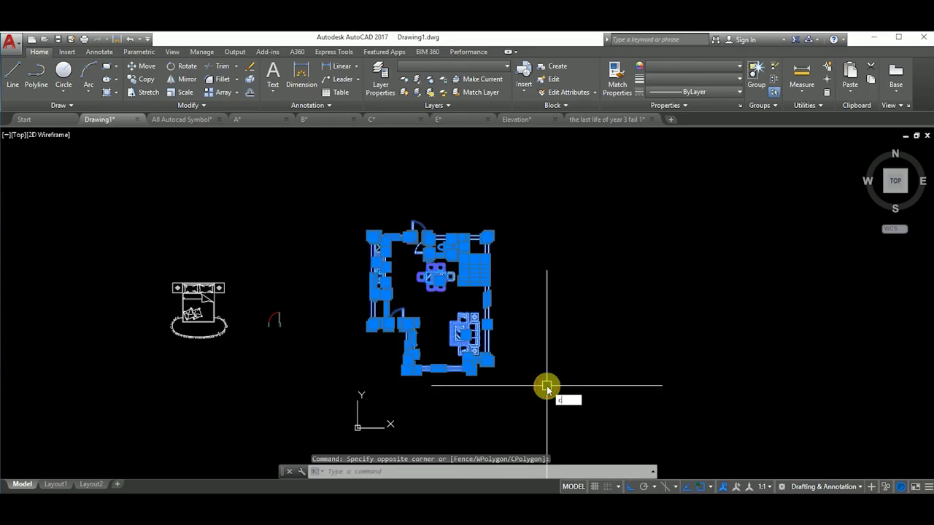
{"action": "type", "text": "co"}
{"action": "key", "text": "Return"}
{"action": "left_click", "coordinate": [488, 394]}
{"action": "left_click", "coordinate": [704, 394]}
{"action": "key", "text": "Escape"}
{"action": "scroll", "coordinate": [650, 271], "scroll_direction": "up", "scroll_amount": 3}
- Erase the kitchen units and the dining set from the copied plan
{"action": "left_click_drag", "start_coordinate": [559, 329], "coordinate": [494, 196]}
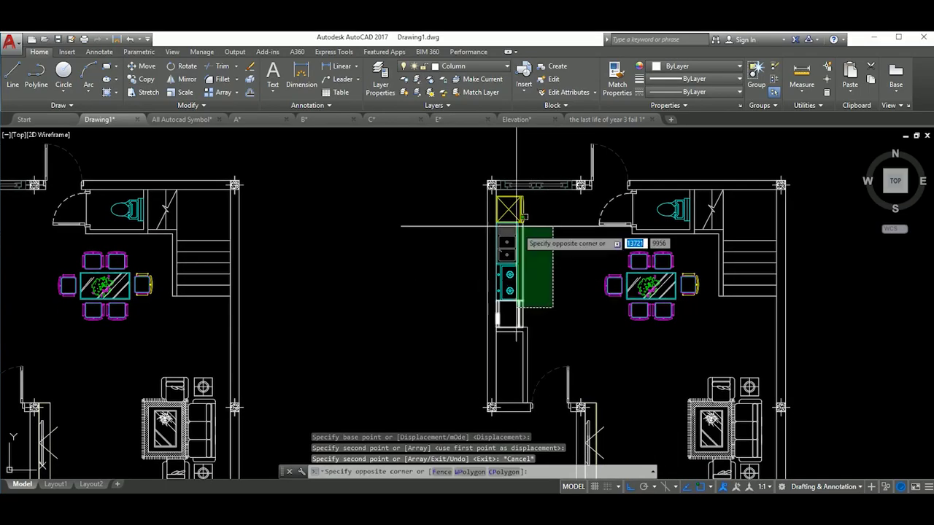
{"action": "key", "text": "e"}
{"action": "key", "text": "Return"}
{"action": "left_click", "coordinate": [619, 303]}
{"action": "key", "text": "Delete"}
{"action": "scroll", "coordinate": [619, 303], "scroll_direction": "down", "scroll_amount": 1}
{"action": "left_click", "coordinate": [546, 192]}
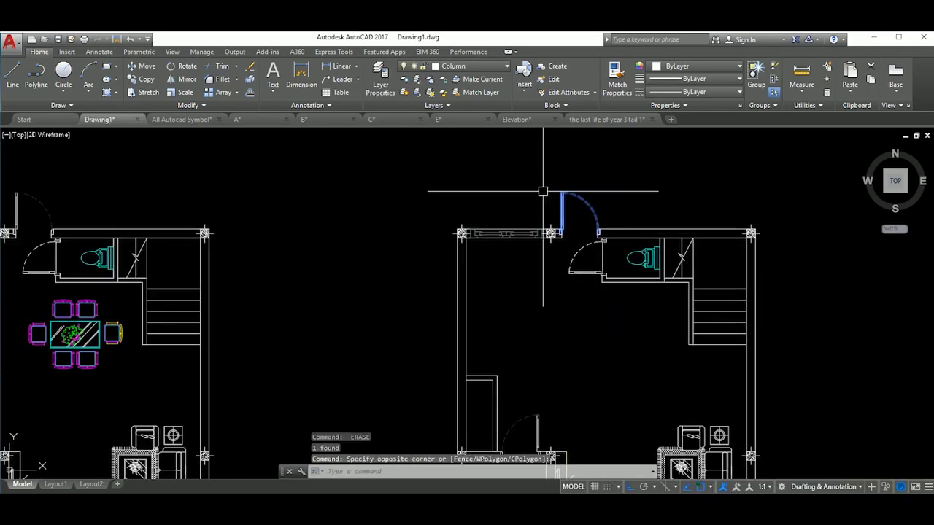
{"action": "scroll", "coordinate": [546, 192], "scroll_direction": "up", "scroll_amount": 3}
{"action": "key", "text": "Escape"}
{"action": "scroll", "coordinate": [620, 226], "scroll_direction": "up", "scroll_amount": 3}
- Move the bathroom door and toilet out of the copied plan
{"action": "left_click_drag", "start_coordinate": [620, 226], "coordinate": [588, 250]}
{"action": "left_click", "coordinate": [570, 239]}
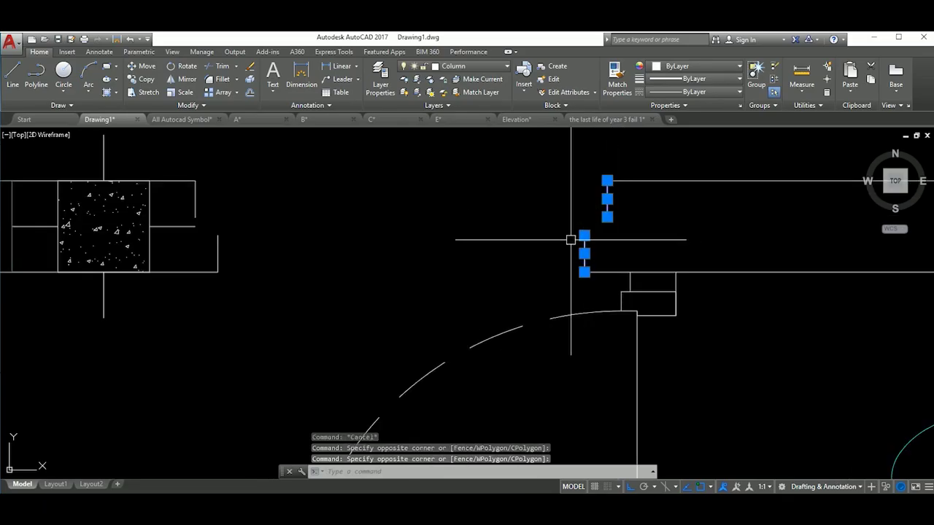
{"action": "scroll", "coordinate": [570, 239], "scroll_direction": "down", "scroll_amount": 3}
{"action": "key", "text": "m"}
{"action": "key", "text": "Return"}
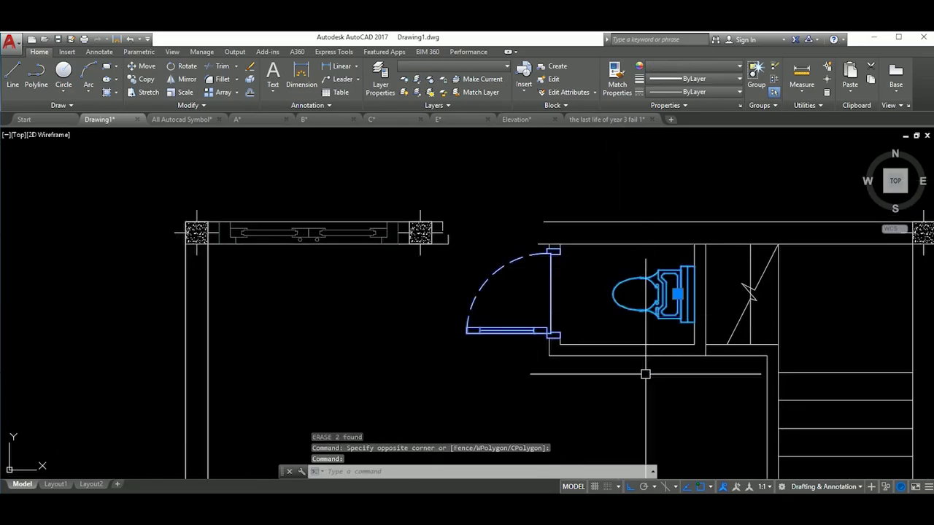
{"action": "left_click", "coordinate": [604, 356]}
{"action": "scroll", "coordinate": [604, 356], "scroll_direction": "up", "scroll_amount": 2}
{"action": "key", "text": "Escape"}
{"action": "scroll", "coordinate": [554, 343], "scroll_direction": "down", "scroll_amount": 2}
- Delete the two leftover toilet-room objects and pan across the copy
{"action": "left_click_drag", "start_coordinate": [583, 319], "coordinate": [517, 365]}
{"action": "key", "text": "Delete"}
{"action": "middle_click_drag", "start_coordinate": [583, 342], "coordinate": [620, 344]}
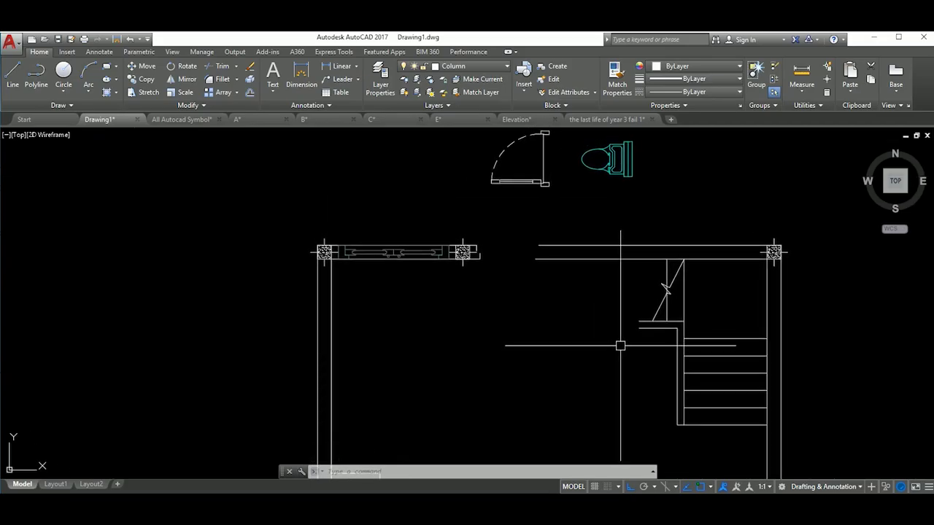
{"action": "middle_click_drag", "start_coordinate": [618, 348], "coordinate": [619, 346]}
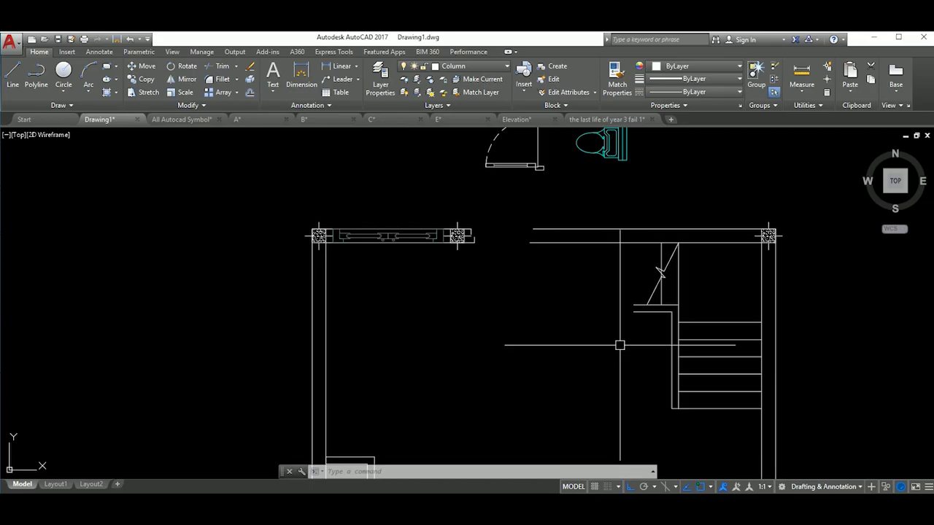
{"action": "scroll", "coordinate": [694, 359], "scroll_direction": "up", "scroll_amount": 2}
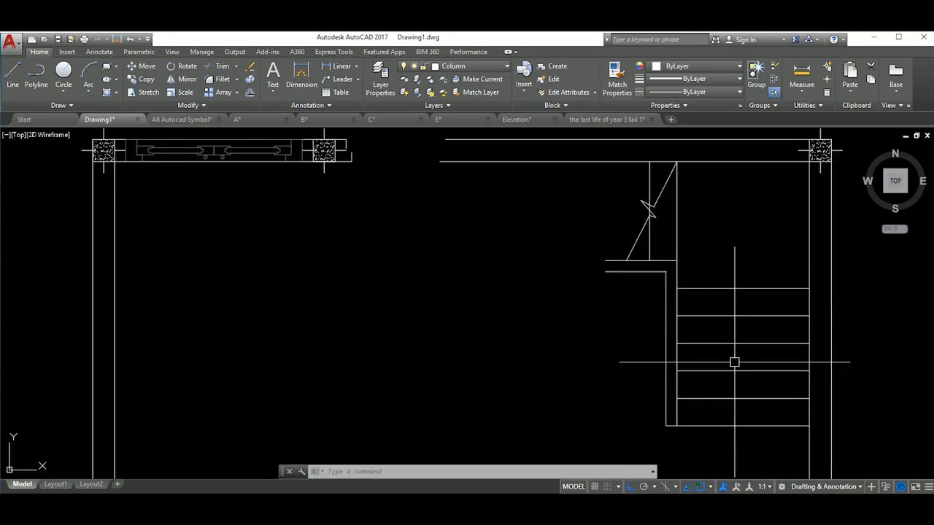
{"action": "scroll", "coordinate": [735, 409], "scroll_direction": "down", "scroll_amount": 4}
{"action": "scroll", "coordinate": [588, 278], "scroll_direction": "up", "scroll_amount": 2}
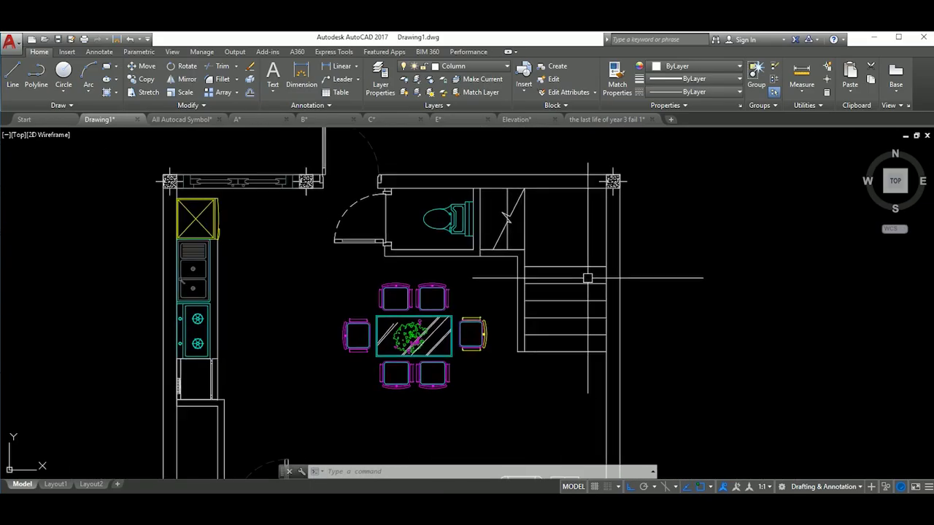
- Select the stair's lower lines for copying, then cancel the copy
{"action": "left_click", "coordinate": [563, 352]}
{"action": "left_click", "coordinate": [556, 381]}
{"action": "key", "text": "Return"}
{"action": "left_click", "coordinate": [522, 359]}
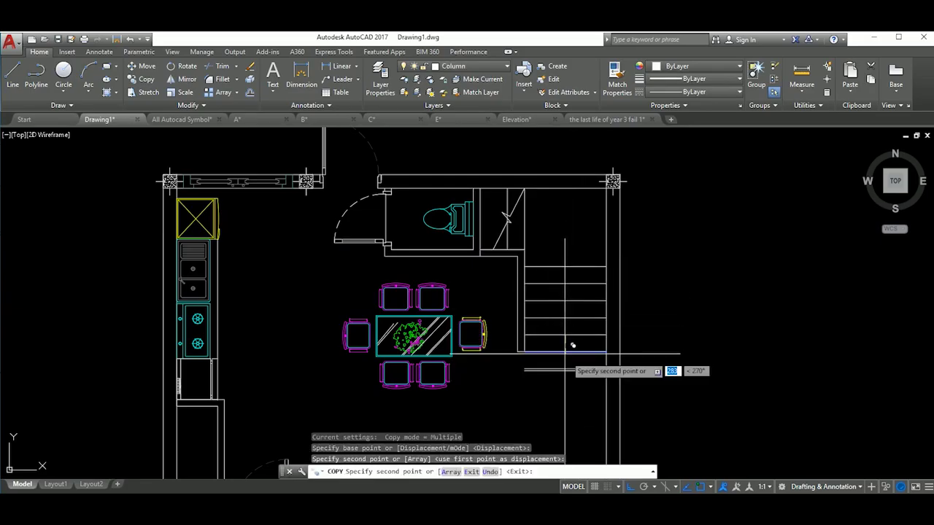
{"action": "scroll", "coordinate": [522, 359], "scroll_direction": "up", "scroll_amount": 3}
{"action": "key", "text": "Escape"}
{"action": "key", "text": "Escape"}
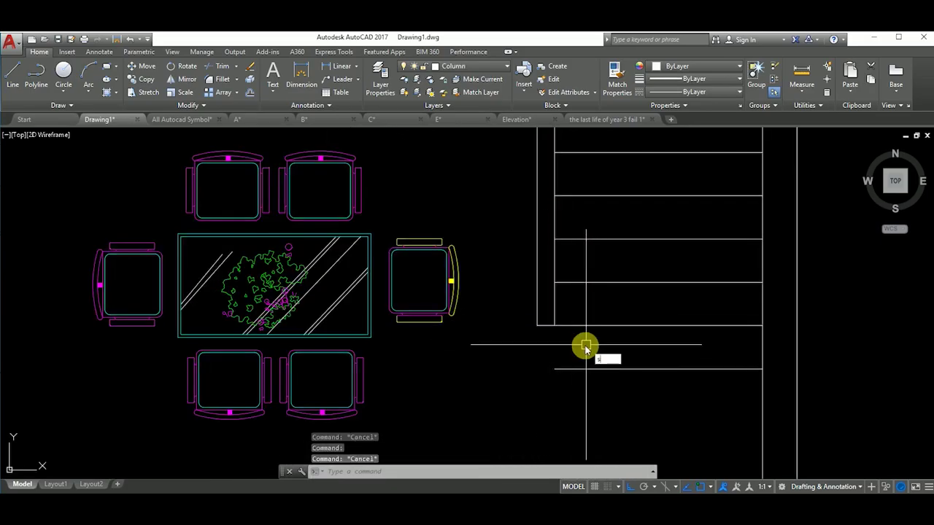
- Stretch the stair side lines from the stair corner base point
{"action": "key", "text": "Return"}
{"action": "left_click", "coordinate": [586, 346]}
{"action": "left_click", "coordinate": [544, 318]}
{"action": "left_click", "coordinate": [625, 325], "text": "shift"}
{"action": "key", "text": "Return"}
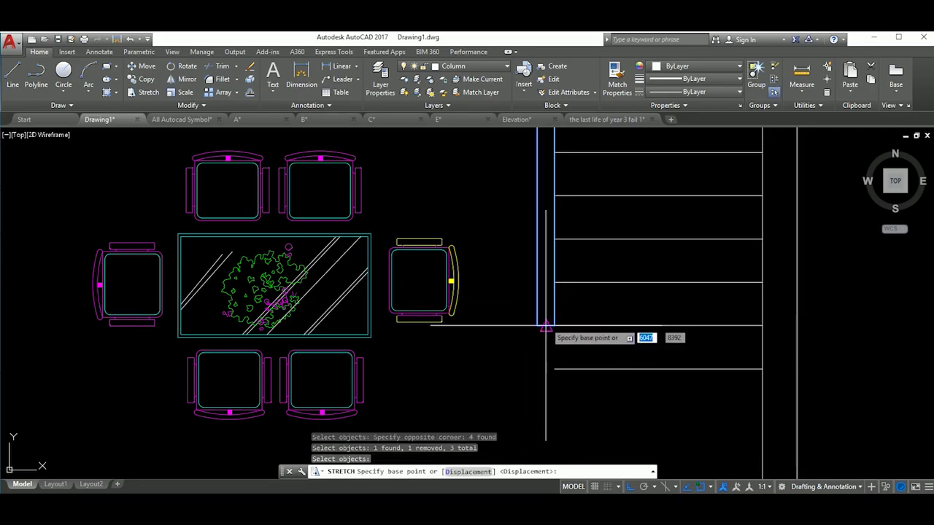
{"action": "left_click", "coordinate": [546, 326]}
{"action": "key", "text": "Return"}
{"action": "scroll", "coordinate": [545, 370], "scroll_direction": "down", "scroll_amount": 5}
{"action": "scroll", "coordinate": [629, 340], "scroll_direction": "up", "scroll_amount": 3}
{"action": "scroll", "coordinate": [625, 321], "scroll_direction": "up", "scroll_amount": 2}
{"action": "scroll", "coordinate": [691, 365], "scroll_direction": "up", "scroll_amount": 2}
- Erase two stair tread lines
{"action": "left_click", "coordinate": [649, 314]}
{"action": "left_click", "coordinate": [681, 396]}
{"action": "type", "text": "e"}
{"action": "key", "text": "Return"}
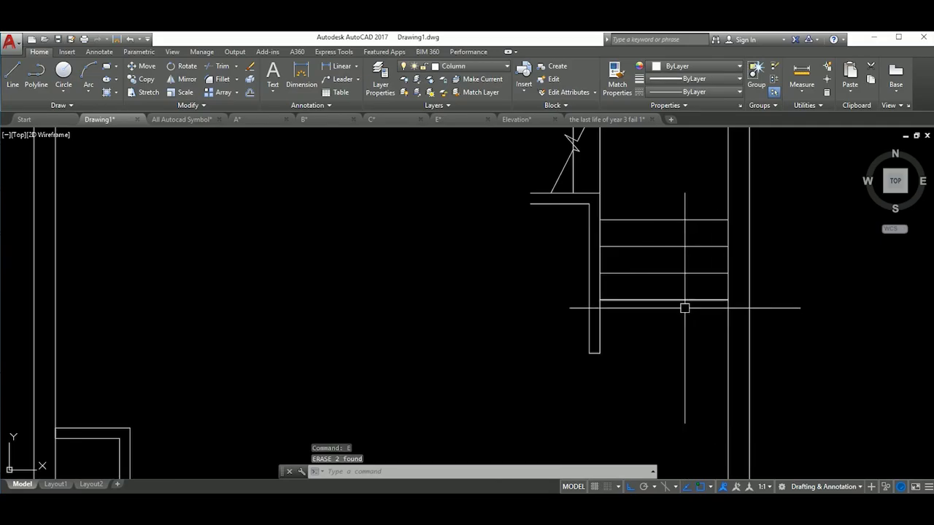
- Stretch the column lines beside the stair by 500
{"action": "scroll", "coordinate": [628, 362], "scroll_direction": "up", "scroll_amount": 3}
{"action": "left_click_drag", "start_coordinate": [510, 306], "coordinate": [598, 350]}
{"action": "left_click", "coordinate": [558, 334]}
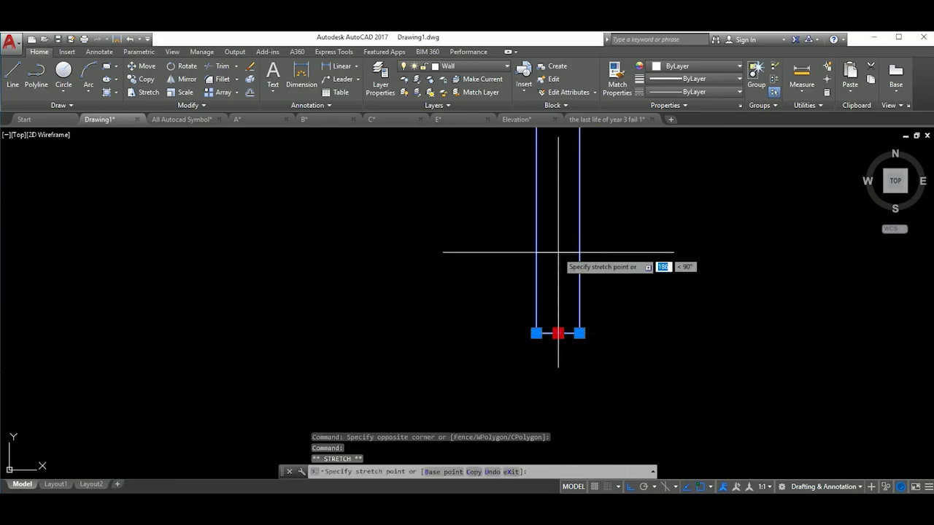
{"action": "key", "text": "Return"}
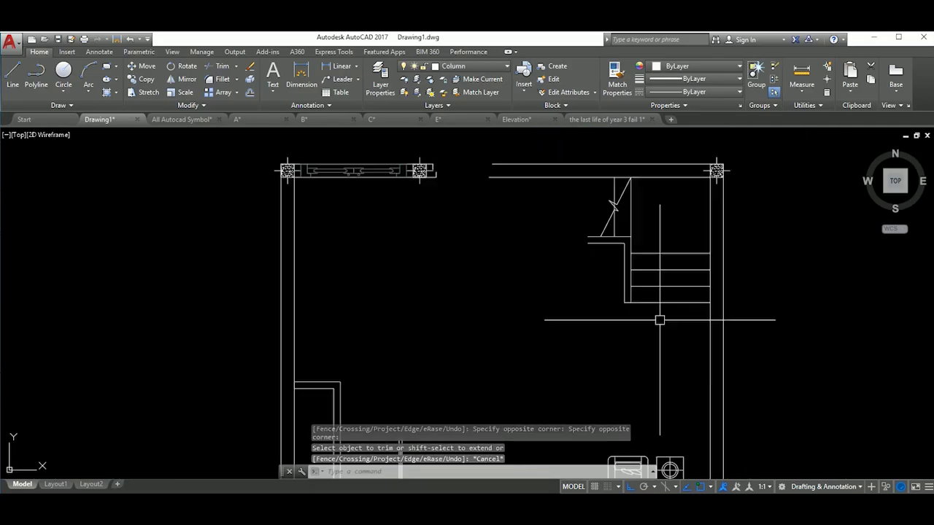
- Erase the three diagonal stair lines
{"action": "left_click", "coordinate": [654, 297]}
{"action": "left_click", "coordinate": [594, 256]}
{"action": "left_click", "coordinate": [646, 302]}
{"action": "type", "text": "e"}
{"action": "key", "text": "Return"}
{"action": "scroll", "coordinate": [671, 352], "scroll_direction": "down", "scroll_amount": 3}
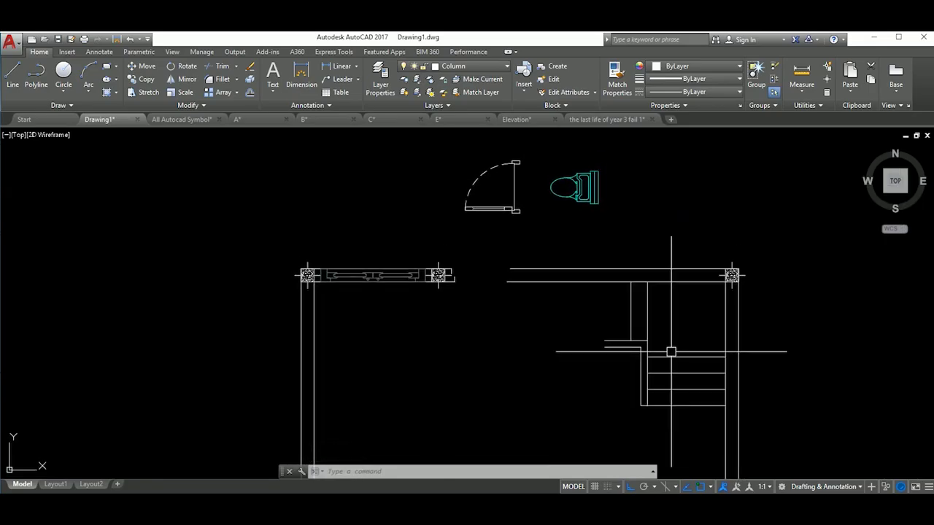
{"action": "scroll", "coordinate": [671, 351], "scroll_direction": "up", "scroll_amount": 2}
- Copy the vertical stair line leftward as tread lines, undoing one misplaced copy
{"action": "left_click", "coordinate": [627, 319]}
{"action": "type", "text": "co"}
{"action": "key", "text": "Return"}
{"action": "left_click", "coordinate": [628, 355]}
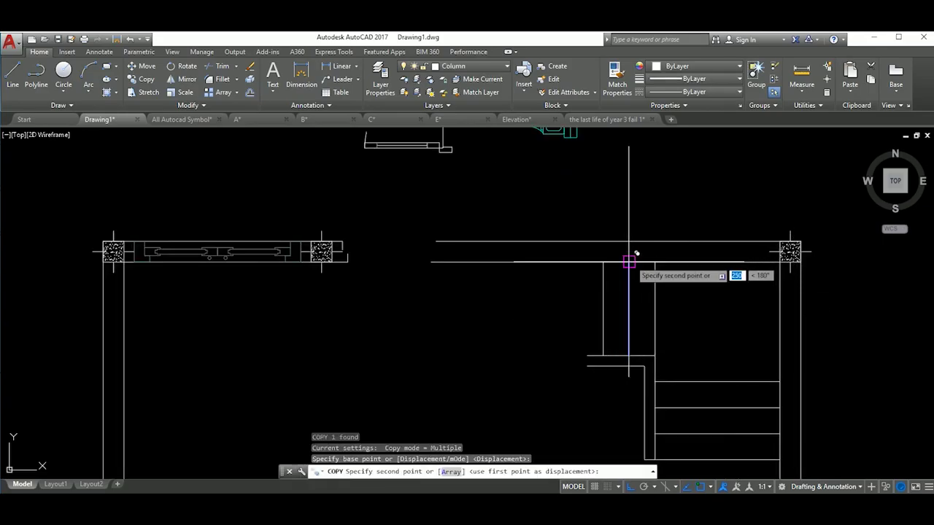
{"action": "left_click", "coordinate": [576, 261]}
{"action": "left_click", "coordinate": [581, 261]}
{"action": "left_click", "coordinate": [604, 261]}
{"action": "key", "text": "ctrl+z"}
- Place four more evenly spaced tread line copies along the top wall
{"action": "scroll", "coordinate": [605, 263], "scroll_direction": "up", "scroll_amount": 1}
{"action": "scroll", "coordinate": [601, 259], "scroll_direction": "up", "scroll_amount": 1}
{"action": "left_click", "coordinate": [524, 257]}
{"action": "left_click", "coordinate": [483, 263]}
{"action": "left_click", "coordinate": [441, 266]}
{"action": "left_click", "coordinate": [399, 266]}
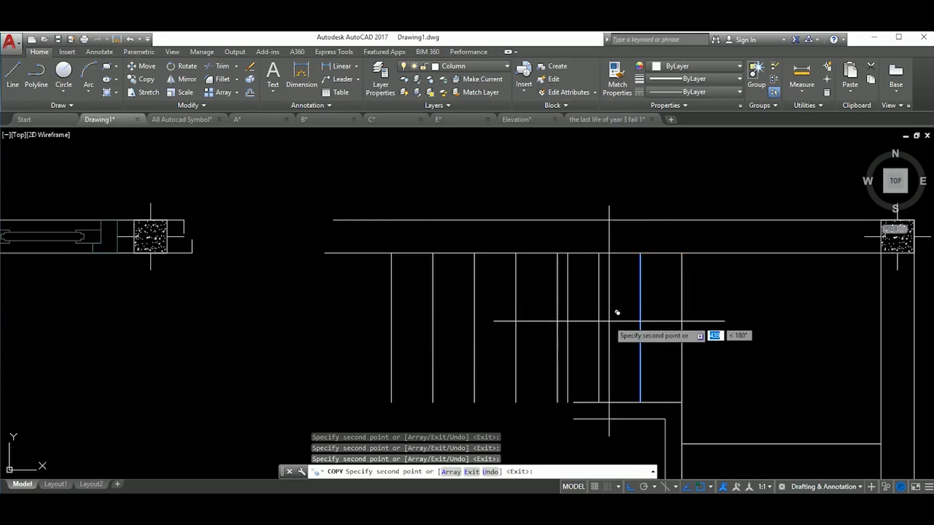
{"action": "scroll", "coordinate": [646, 313], "scroll_direction": "down", "scroll_amount": 1}
{"action": "key", "text": "Escape"}
{"action": "scroll", "coordinate": [646, 313], "scroll_direction": "up", "scroll_amount": 1}
- Extend the two horizontal lines to the new vertical tread line as boundary
{"action": "middle_click_drag", "start_coordinate": [646, 313], "coordinate": [626, 362]}
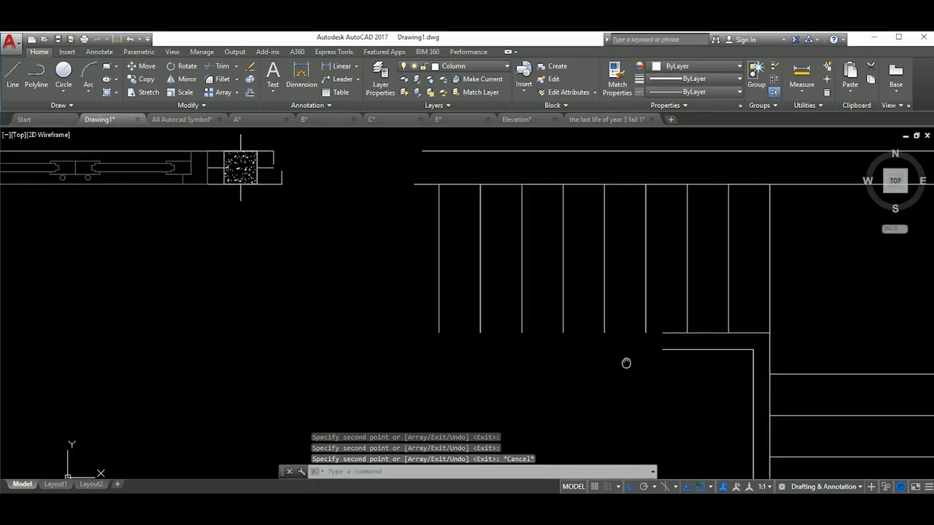
{"action": "left_click", "coordinate": [439, 334]}
{"action": "key", "text": "Return"}
{"action": "left_click", "coordinate": [675, 325]}
{"action": "left_click", "coordinate": [660, 368]}
{"action": "key", "text": "Escape"}
{"action": "key", "text": "Return"}
{"action": "left_click", "coordinate": [438, 357]}
{"action": "key", "text": "Return"}
{"action": "left_click", "coordinate": [674, 350]}
{"action": "left_click", "coordinate": [665, 333]}
{"action": "key", "text": "Escape"}
- Start trimming the wall lines, then cancel the trim
{"action": "type", "text": "tr"}
{"action": "key", "text": "Return"}
{"action": "key", "text": "Return"}
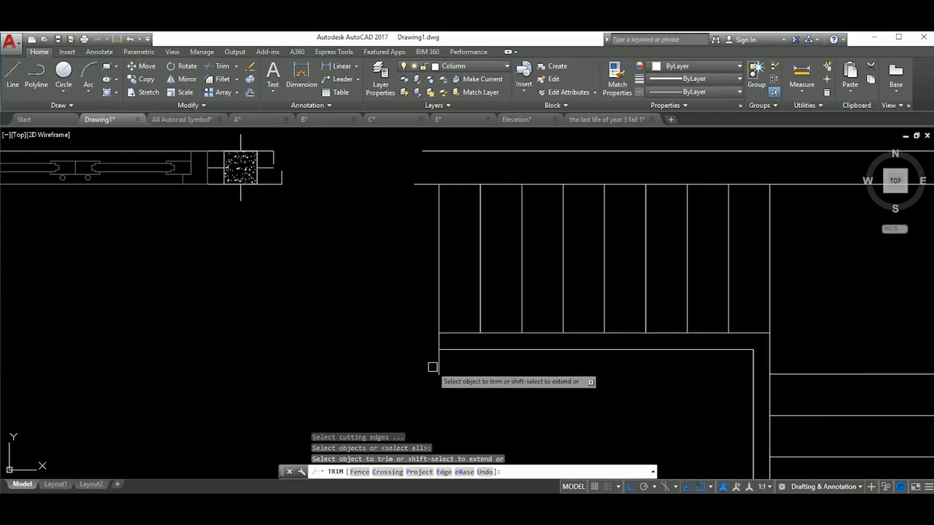
{"action": "scroll", "coordinate": [444, 370], "scroll_direction": "down", "scroll_amount": 3}
{"action": "scroll", "coordinate": [538, 324], "scroll_direction": "up", "scroll_amount": 5}
{"action": "key", "text": "Escape"}
- Window-select the tread-area lines and stretch two endpoints left to close the run
{"action": "left_click", "coordinate": [538, 324]}
{"action": "left_click", "coordinate": [498, 294]}
{"action": "left_click", "coordinate": [619, 333]}
{"action": "scroll", "coordinate": [620, 334], "scroll_direction": "down", "scroll_amount": 3}
{"action": "left_click", "coordinate": [658, 295]}
{"action": "left_click", "coordinate": [431, 295]}
{"action": "left_click", "coordinate": [646, 345]}
{"action": "left_click", "coordinate": [440, 346]}
{"action": "key", "text": "Escape"}
{"action": "scroll", "coordinate": [586, 331], "scroll_direction": "down", "scroll_amount": 3}
{"action": "scroll", "coordinate": [519, 343], "scroll_direction": "up", "scroll_amount": 3}
- Begin moving the window block from a chosen base point
{"action": "left_click", "coordinate": [438, 261]}
{"action": "type", "text": "m"}
{"action": "key", "text": "Return"}
{"action": "left_click", "coordinate": [475, 219]}
{"action": "scroll", "coordinate": [465, 206], "scroll_direction": "down", "scroll_amount": 5}
- Erase the window block and two wall pieces from the copied plan
{"action": "middle_click_drag", "start_coordinate": [519, 309], "coordinate": [533, 313]}
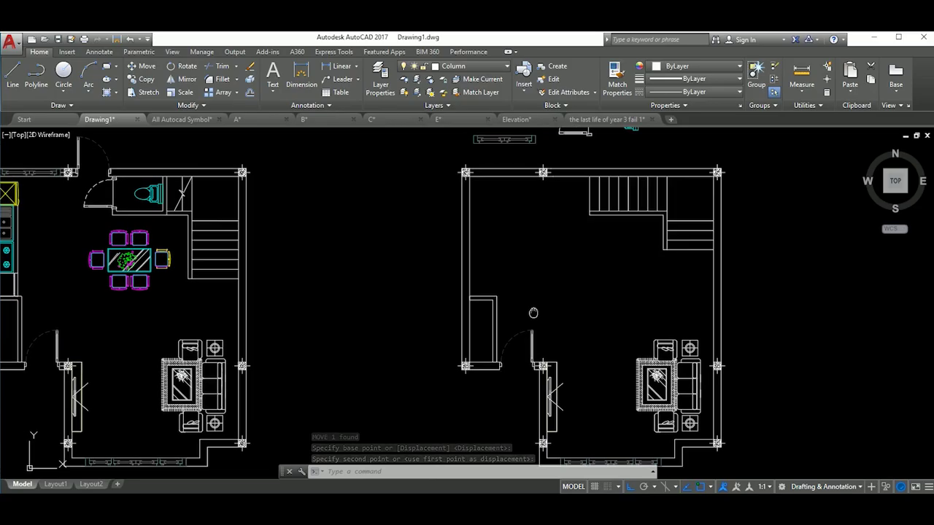
{"action": "type", "text": "e"}
{"action": "key", "text": "Return"}
{"action": "type", "text": "m"}
{"action": "key", "text": "Return"}
{"action": "scroll", "coordinate": [429, 383], "scroll_direction": "up", "scroll_amount": 5}
{"action": "left_click", "coordinate": [538, 375]}
{"action": "type", "text": "e"}
{"action": "key", "text": "Return"}
- Delete the sofa from the copied plan
{"action": "left_click", "coordinate": [550, 377]}
{"action": "left_click", "coordinate": [543, 379]}
{"action": "key", "text": "Escape"}
{"action": "scroll", "coordinate": [528, 363], "scroll_direction": "down", "scroll_amount": 5}
{"action": "middle_click_drag", "start_coordinate": [528, 362], "coordinate": [488, 319]}
{"action": "left_click", "coordinate": [576, 343]}
{"action": "type", "text": "e"}
{"action": "key", "text": "Return"}
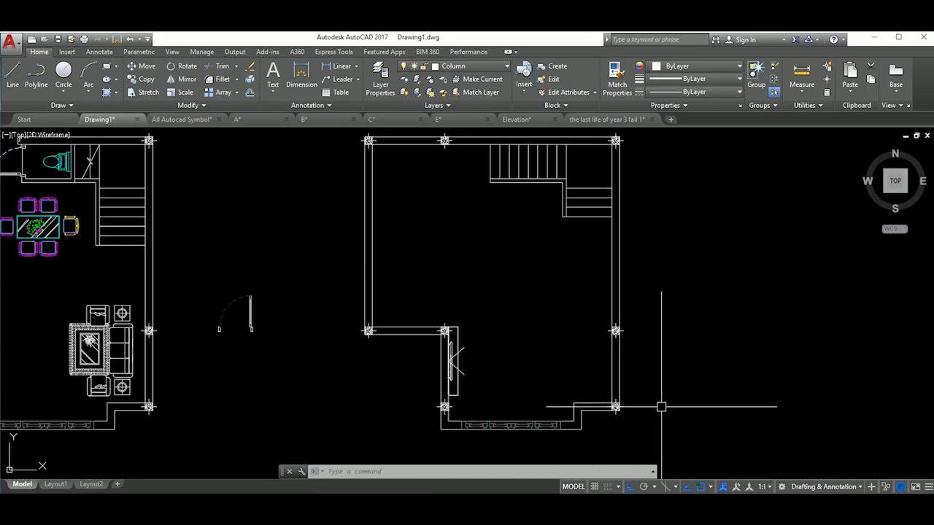
- Add a horizontal construction line and move it up 3200 across both plans
{"action": "type", "text": "xl"}
{"action": "key", "text": "Return"}
{"action": "type", "text": "h"}
{"action": "key", "text": "Return"}
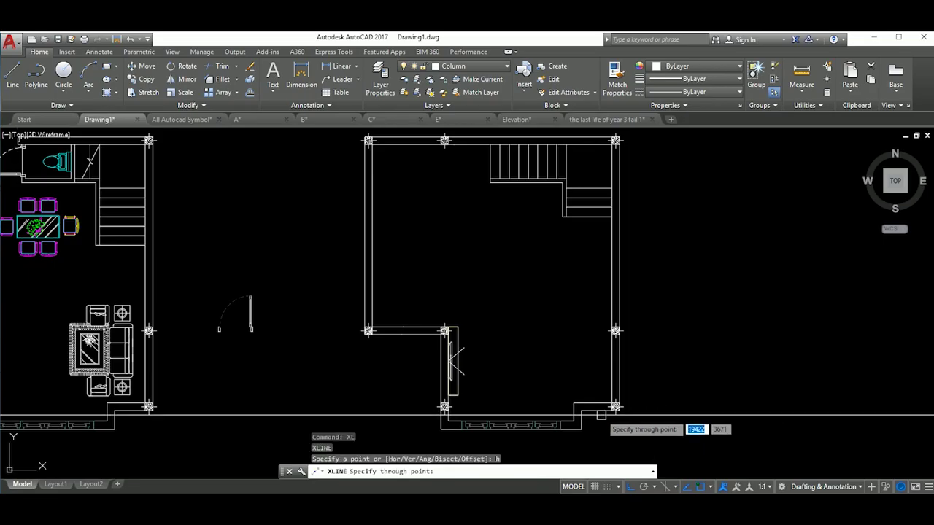
{"action": "left_click", "coordinate": [712, 420]}
{"action": "key", "text": "Escape"}
{"action": "left_click", "coordinate": [719, 403]}
{"action": "type", "text": "m"}
{"action": "key", "text": "Return"}
{"action": "left_click", "coordinate": [720, 403]}
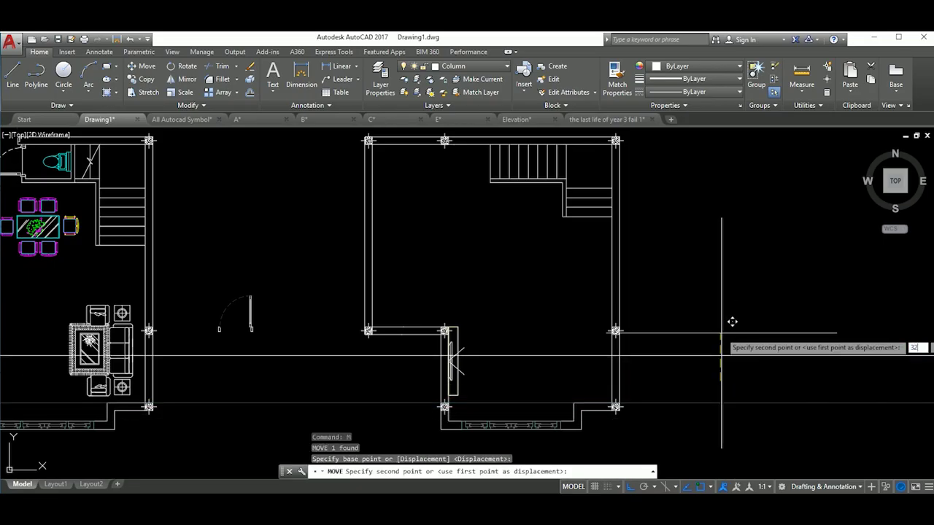
{"action": "type", "text": "00"}
{"action": "key", "text": "Return"}
{"action": "scroll", "coordinate": [719, 329], "scroll_direction": "up", "scroll_amount": 3}
{"action": "scroll", "coordinate": [702, 377], "scroll_direction": "down", "scroll_amount": 3}
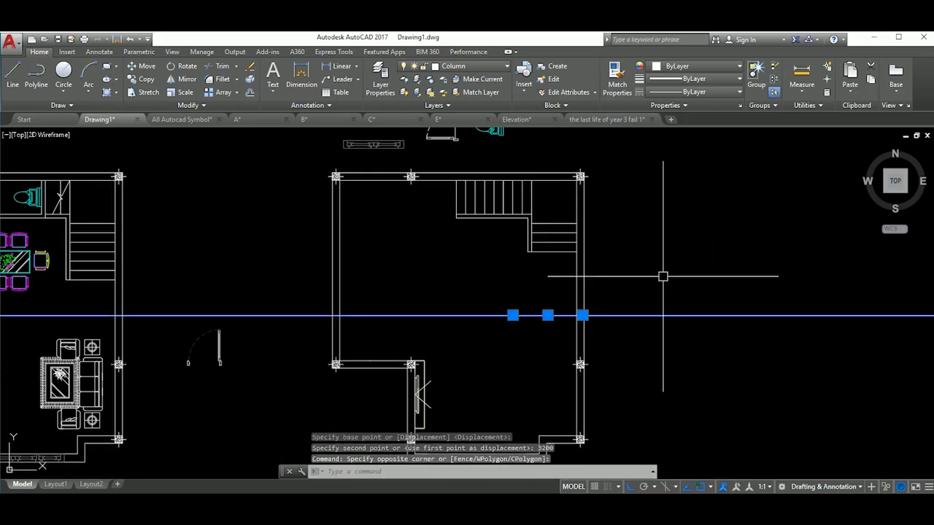
- Offset the horizontal construction line by 100 to make a parallel pair
{"action": "type", "text": "o"}
{"action": "key", "text": "Return"}
{"action": "type", "text": "100"}
{"action": "key", "text": "Return"}
{"action": "left_click", "coordinate": [688, 316]}
{"action": "left_click", "coordinate": [636, 366]}
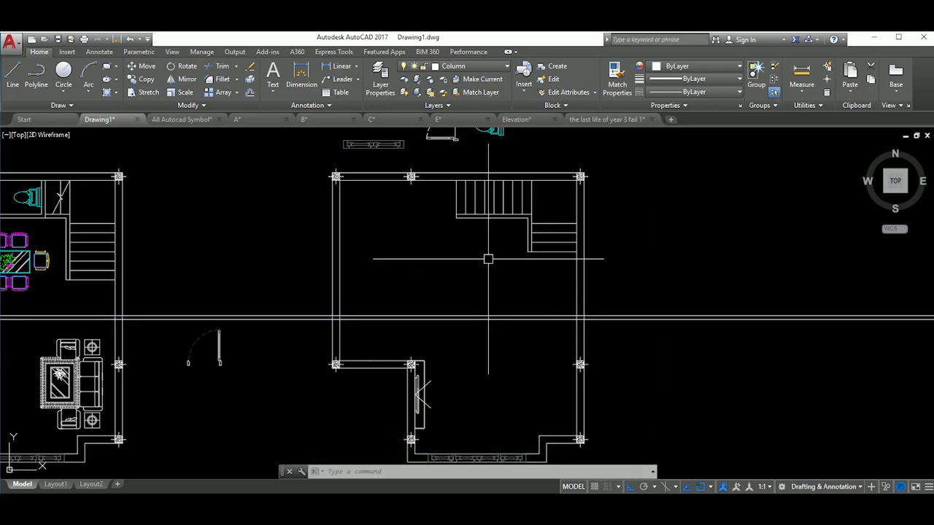
- Place a vertical construction line at the copied plan's stair edge
{"action": "type", "text": "xl"}
{"action": "key", "text": "Return"}
{"action": "type", "text": "v"}
{"action": "key", "text": "Return"}
{"action": "left_click", "coordinate": [448, 218]}
{"action": "key", "text": "Escape"}
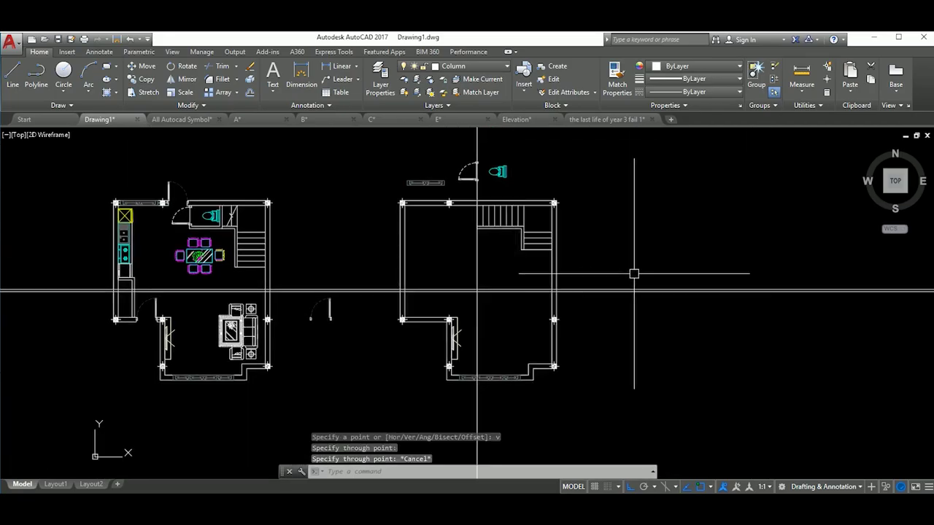
{"action": "scroll", "coordinate": [537, 265], "scroll_direction": "up", "scroll_amount": 2}
{"action": "scroll", "coordinate": [540, 259], "scroll_direction": "up", "scroll_amount": 2}
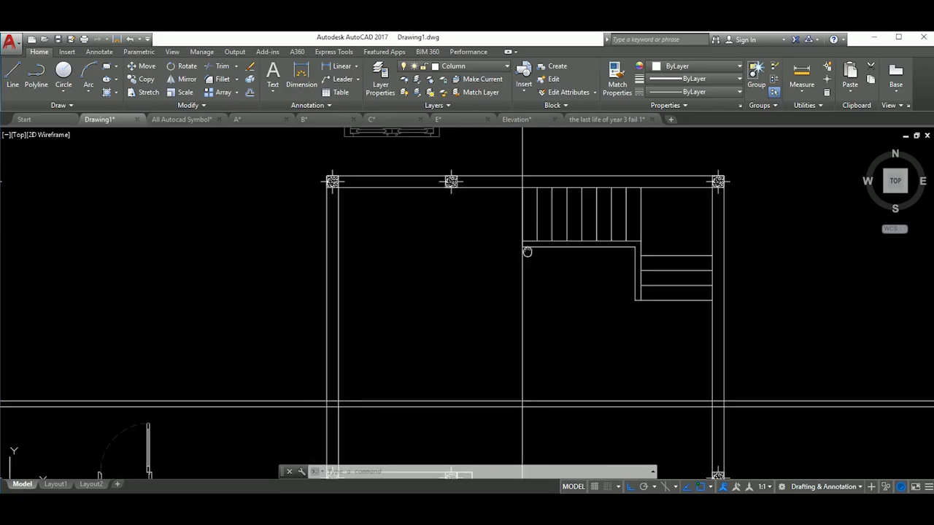
- Begin a line at the stair, then cancel it
{"action": "scroll", "coordinate": [521, 129], "scroll_direction": "up", "scroll_amount": 1}
{"action": "type", "text": "l"}
{"action": "key", "text": "Return"}
{"action": "left_click", "coordinate": [438, 219]}
{"action": "key", "text": "Escape"}
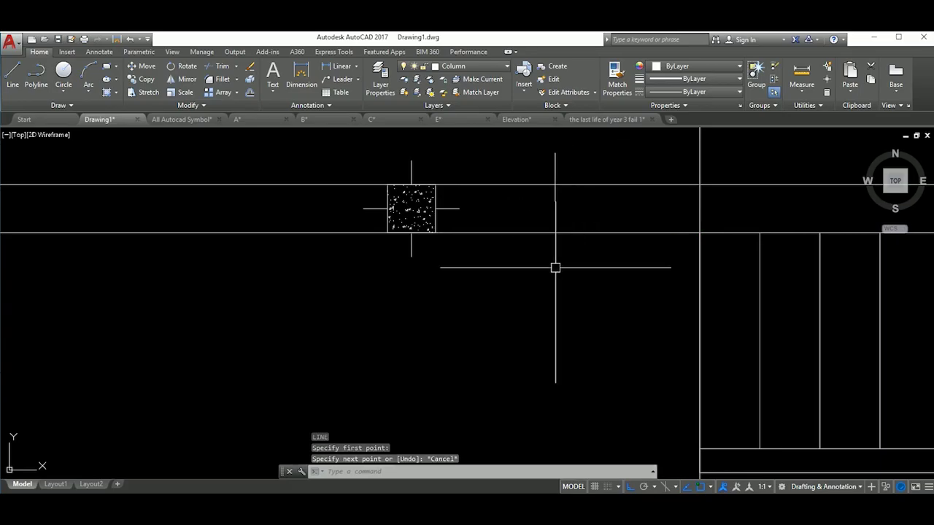
{"action": "scroll", "coordinate": [582, 294], "scroll_direction": "up", "scroll_amount": 2}
{"action": "scroll", "coordinate": [582, 294], "scroll_direction": "down", "scroll_amount": 2}
- Offset the vertical construction line by 1200
{"action": "left_click", "coordinate": [537, 305]}
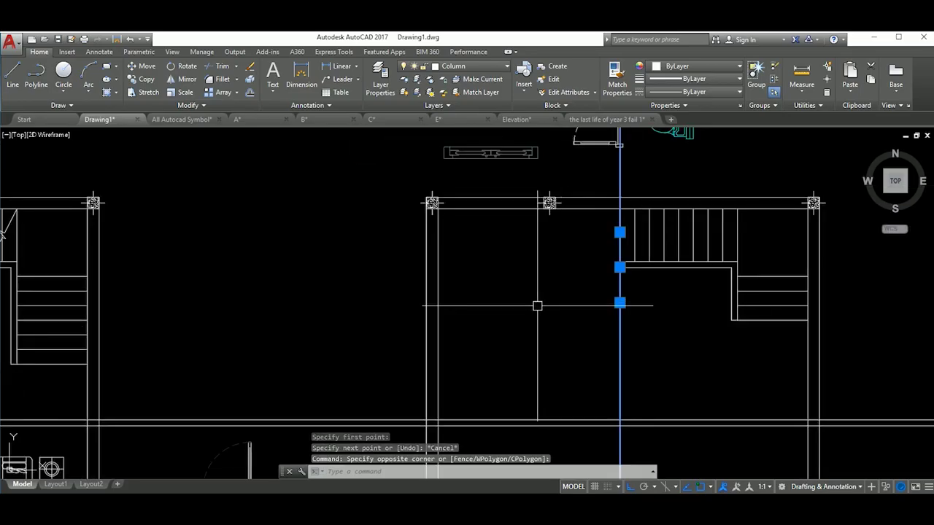
{"action": "type", "text": "of"}
{"action": "key", "text": "Return"}
{"action": "type", "text": "1200"}
{"action": "key", "text": "Return"}
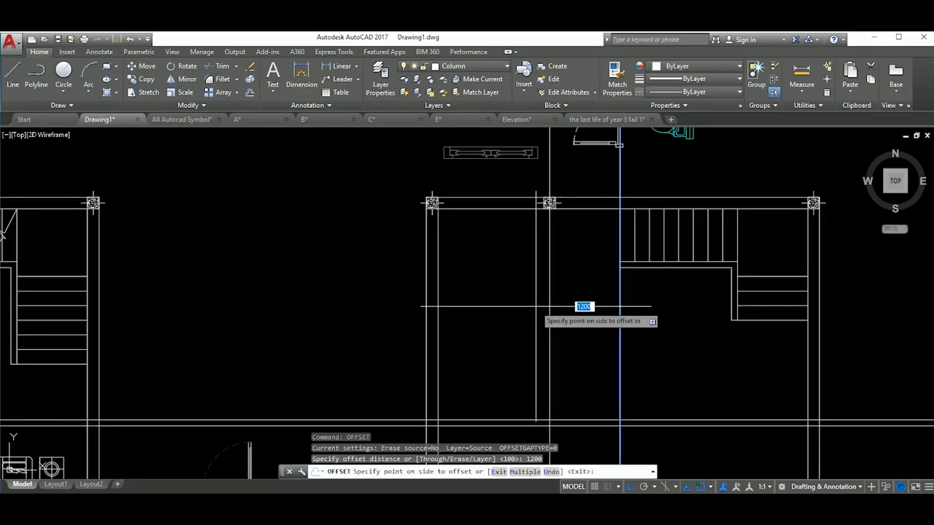
{"action": "key", "text": "Escape"}
{"action": "scroll", "coordinate": [537, 306], "scroll_direction": "up", "scroll_amount": 2}
{"action": "left_click", "coordinate": [553, 284]}
{"action": "key", "text": "Return"}
{"action": "key", "text": "Return"}
{"action": "key", "text": "Escape"}
- Select the short vertical stair segment for an offset, then cancel it
{"action": "scroll", "coordinate": [517, 289], "scroll_direction": "down", "scroll_amount": 3}
{"action": "middle_click_drag", "start_coordinate": [563, 293], "coordinate": [537, 303]}
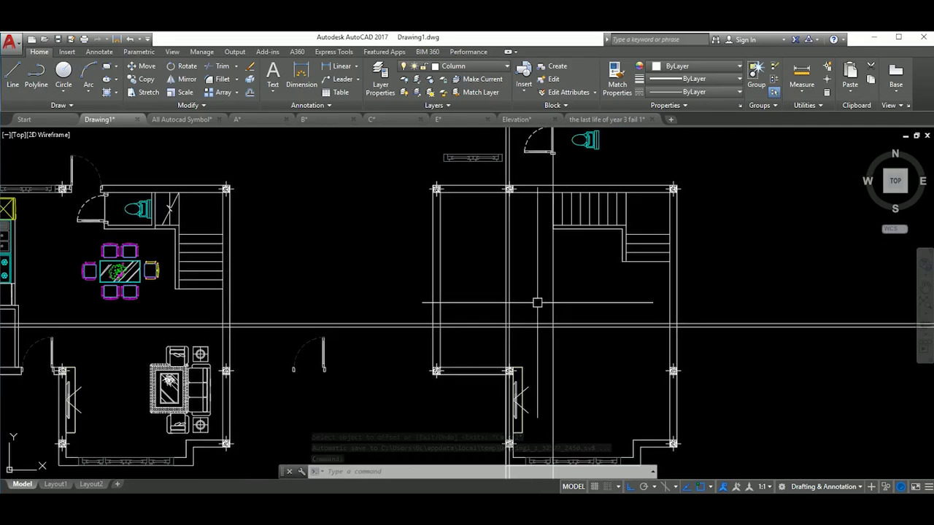
{"action": "scroll", "coordinate": [537, 304], "scroll_direction": "up", "scroll_amount": 2}
{"action": "left_click", "coordinate": [551, 257]}
{"action": "type", "text": "o"}
{"action": "key", "text": "Return"}
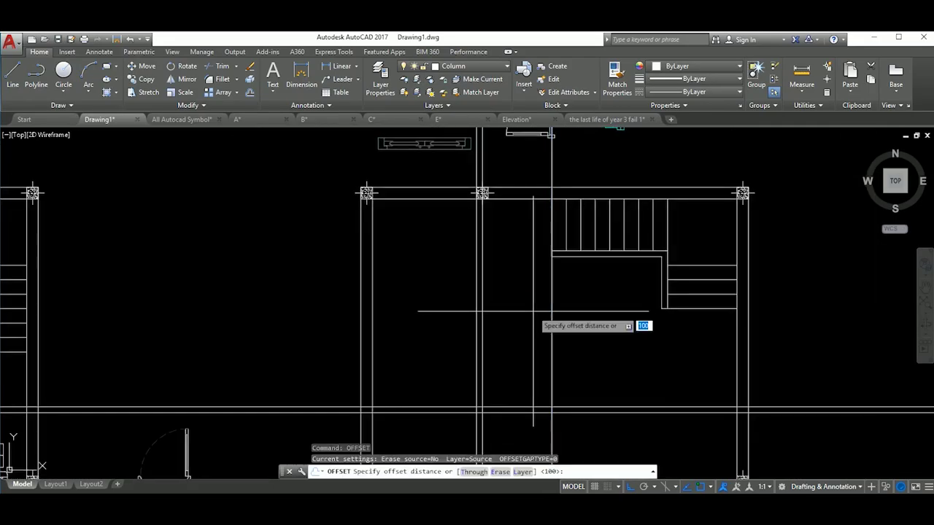
{"action": "key", "text": "Return"}
{"action": "key", "text": "Escape"}
{"action": "scroll", "coordinate": [601, 296], "scroll_direction": "down", "scroll_amount": 2}
{"action": "middle_click_drag", "start_coordinate": [600, 297], "coordinate": [594, 316]}
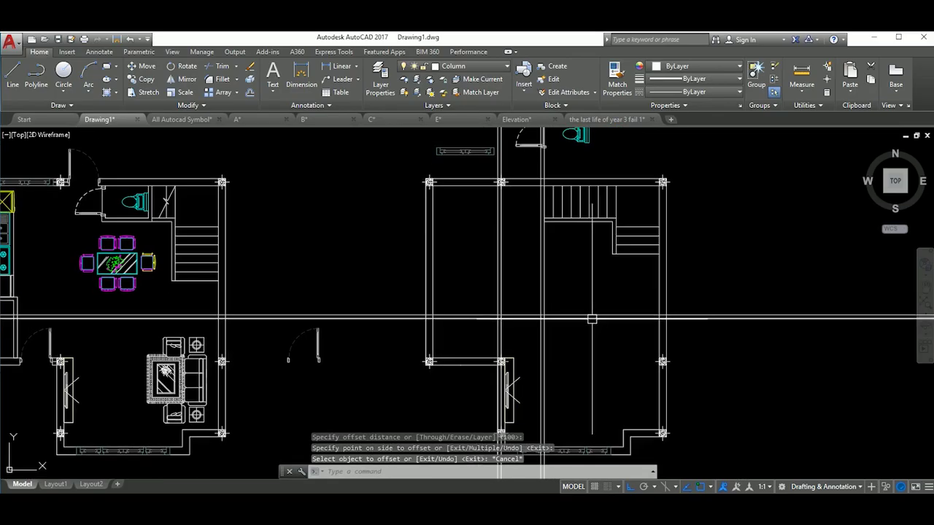
- Start a rectangle with its first corner at the stair midpoint
{"action": "type", "text": "rec"}
{"action": "key", "text": "Return"}
{"action": "scroll", "coordinate": [555, 255], "scroll_direction": "up", "scroll_amount": 3}
{"action": "scroll", "coordinate": [555, 255], "scroll_direction": "up", "scroll_amount": 1}
{"action": "left_click", "coordinate": [555, 254]}
{"action": "scroll", "coordinate": [534, 262], "scroll_direction": "down", "scroll_amount": 2}
{"action": "scroll", "coordinate": [541, 266], "scroll_direction": "up", "scroll_amount": 2}
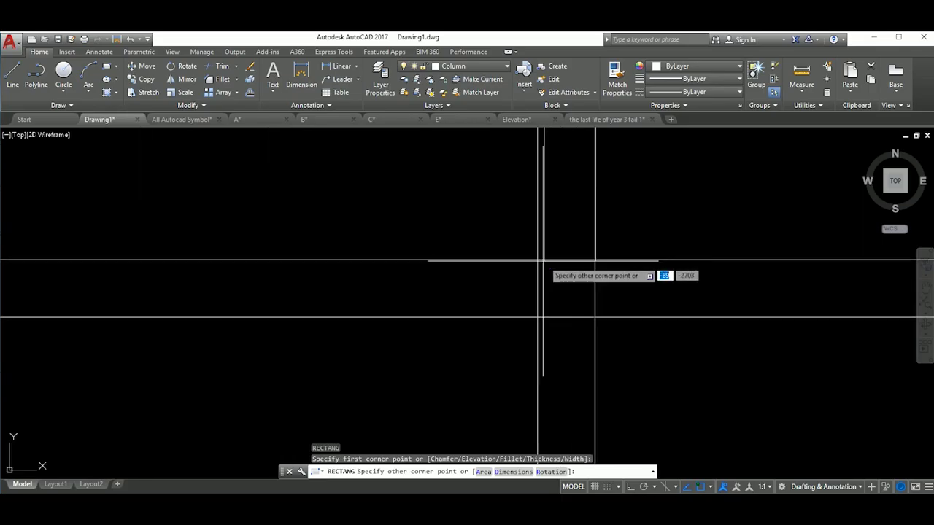
- Pick the opposite corner to finish the rectangle where the construction lines cross
{"action": "scroll", "coordinate": [596, 260], "scroll_direction": "down", "scroll_amount": 2}
{"action": "scroll", "coordinate": [642, 299], "scroll_direction": "up", "scroll_amount": 2}
{"action": "left_click", "coordinate": [647, 299]}
{"action": "scroll", "coordinate": [550, 308], "scroll_direction": "down", "scroll_amount": 2}
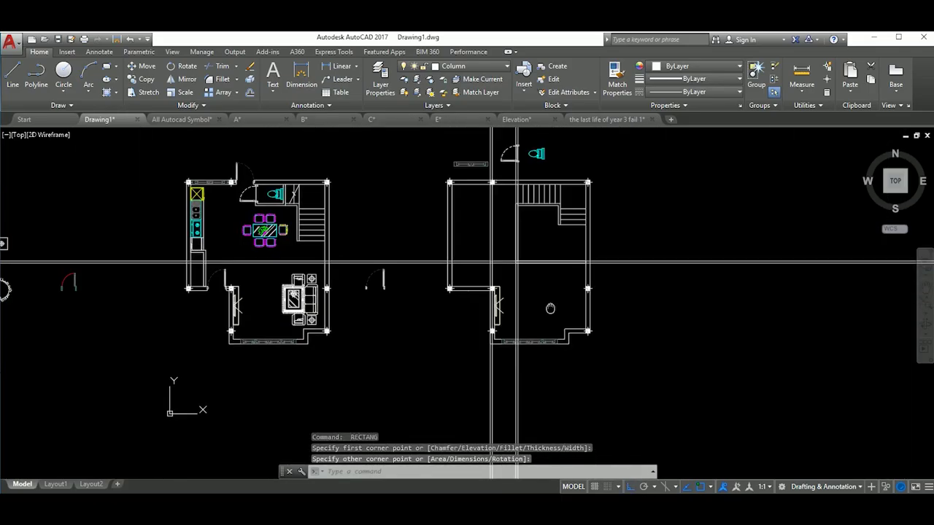
{"action": "scroll", "coordinate": [550, 309], "scroll_direction": "up", "scroll_amount": 2}
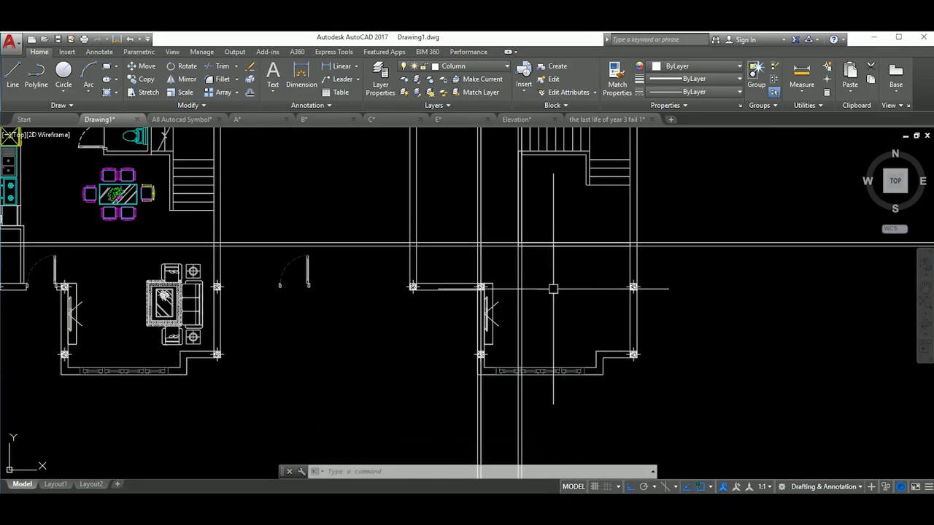